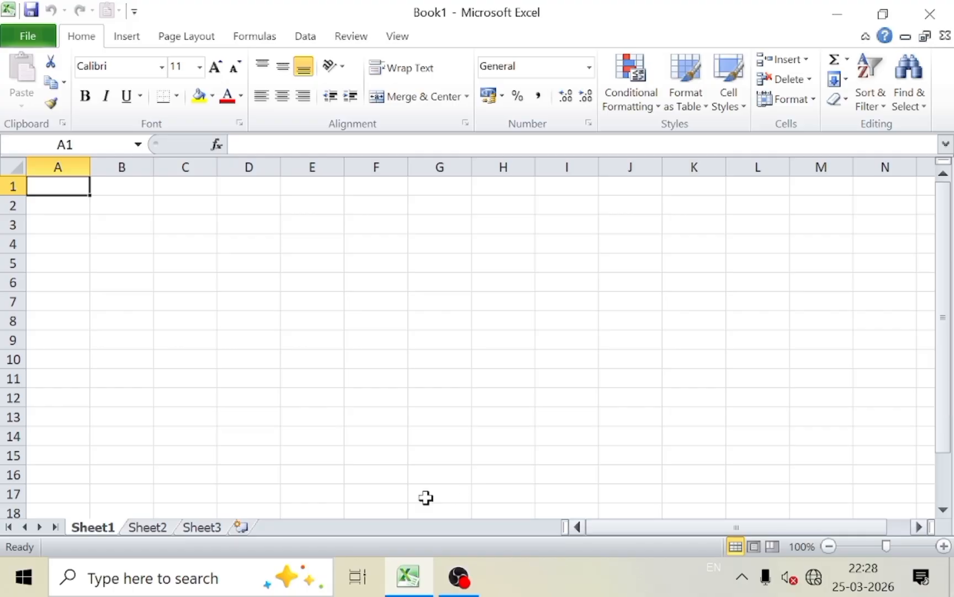
pyautogui.click(87, 228)
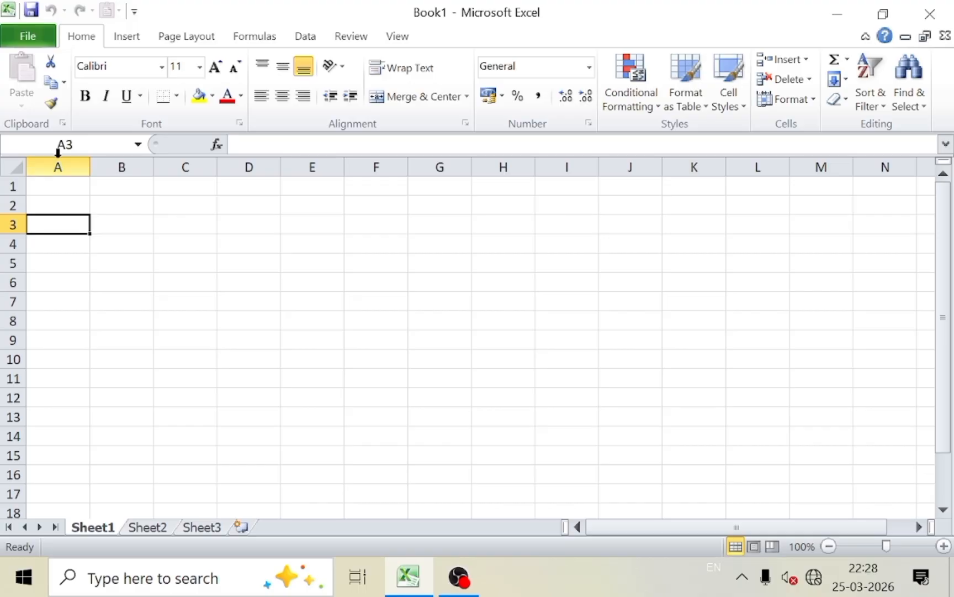
pyautogui.click(951, 589)
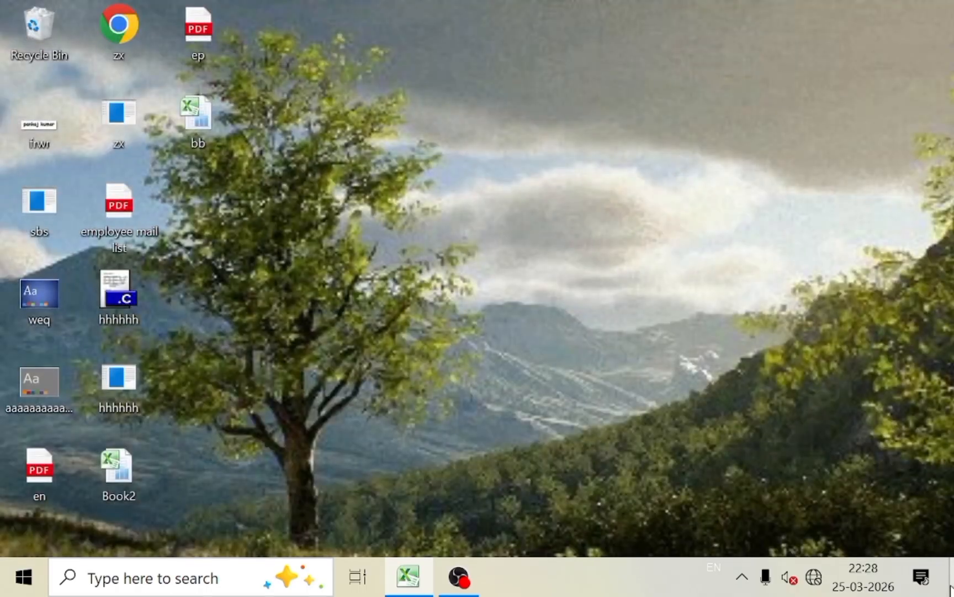
pyautogui.click(952, 590)
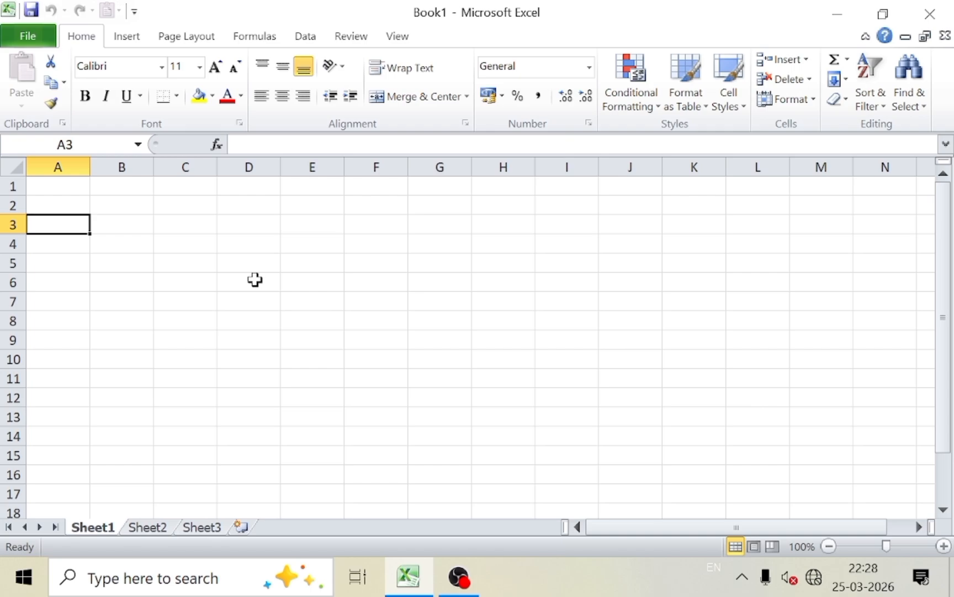
# - Merge and center cells A1 through H1 for the sheet title
pyautogui.click(86, 206)
pyautogui.moveTo(72, 185); pyautogui.dragTo(477, 189)
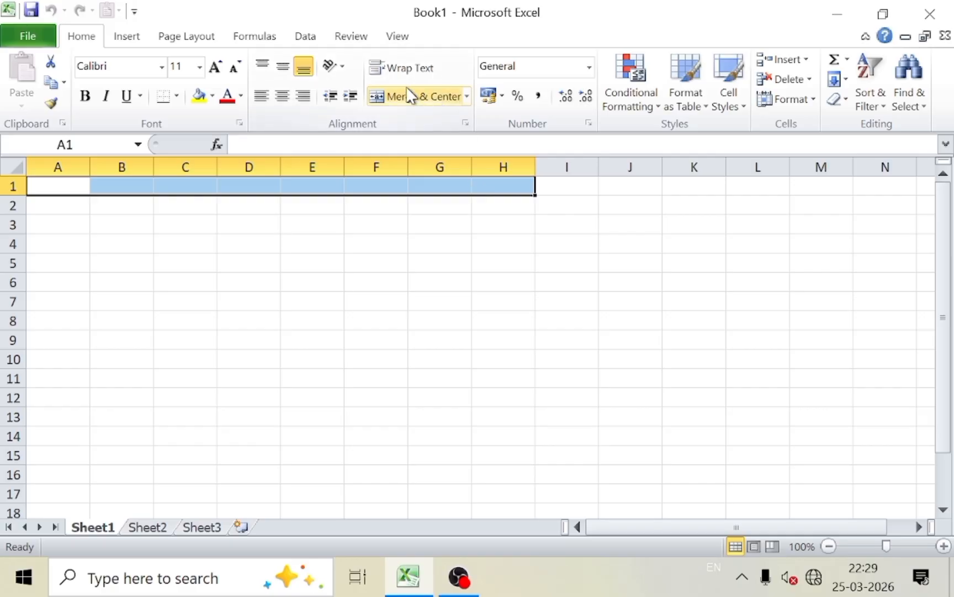
pyautogui.click(421, 97)
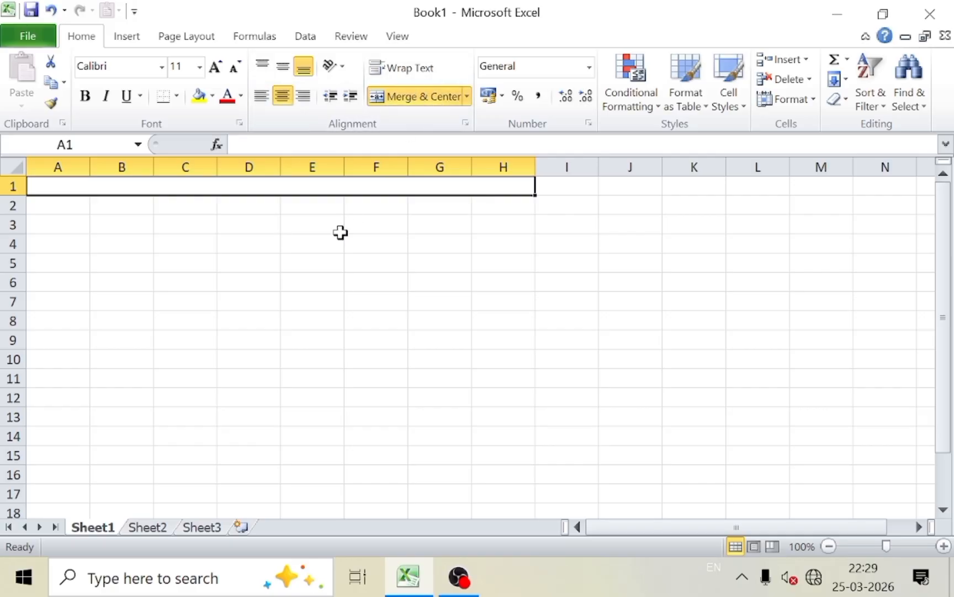
# - Enter the title "project for pf , bonus & basic salary" in the merged cell A1
pyautogui.write('pro')
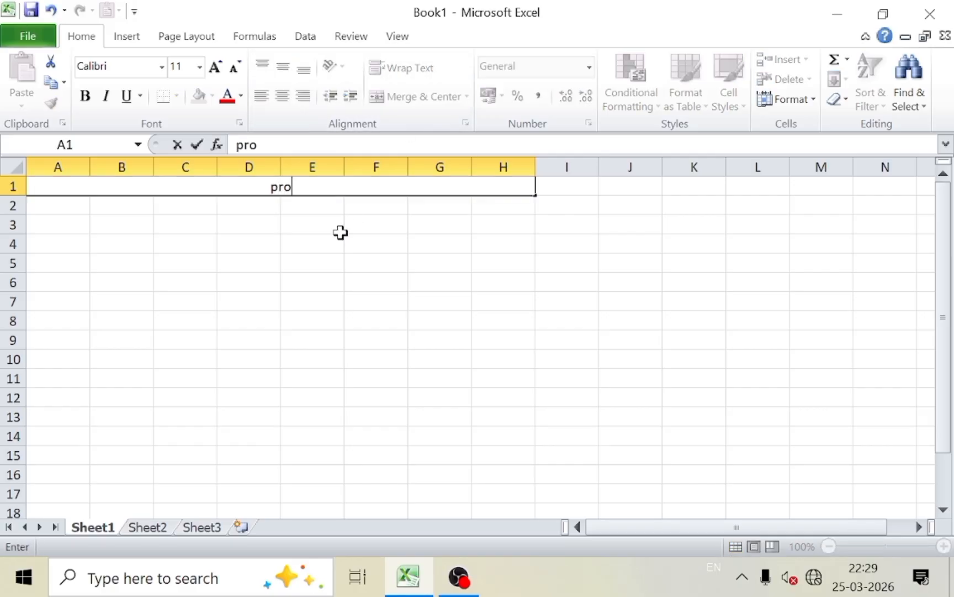
pyautogui.write('ject f')
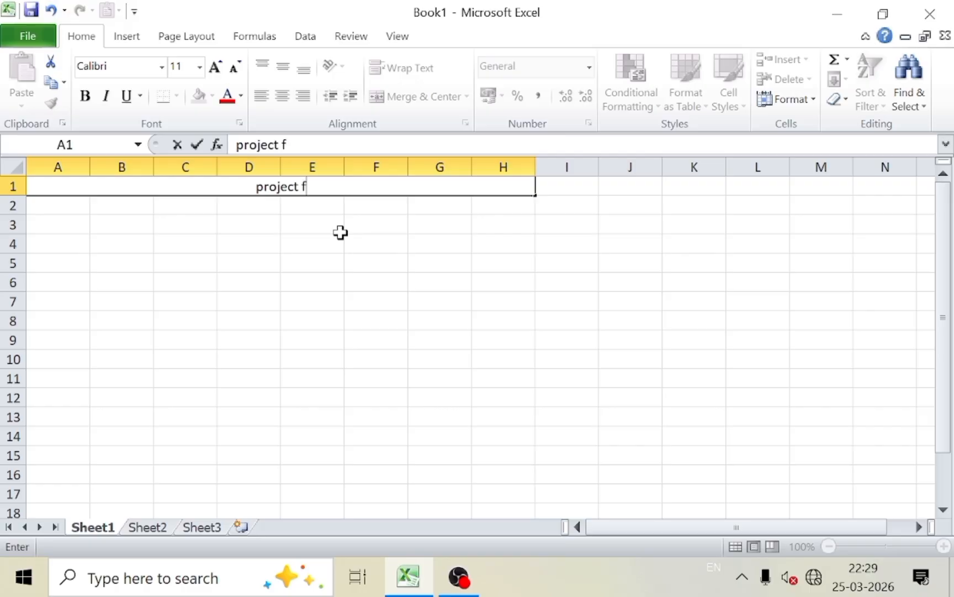
pyautogui.write('or p')
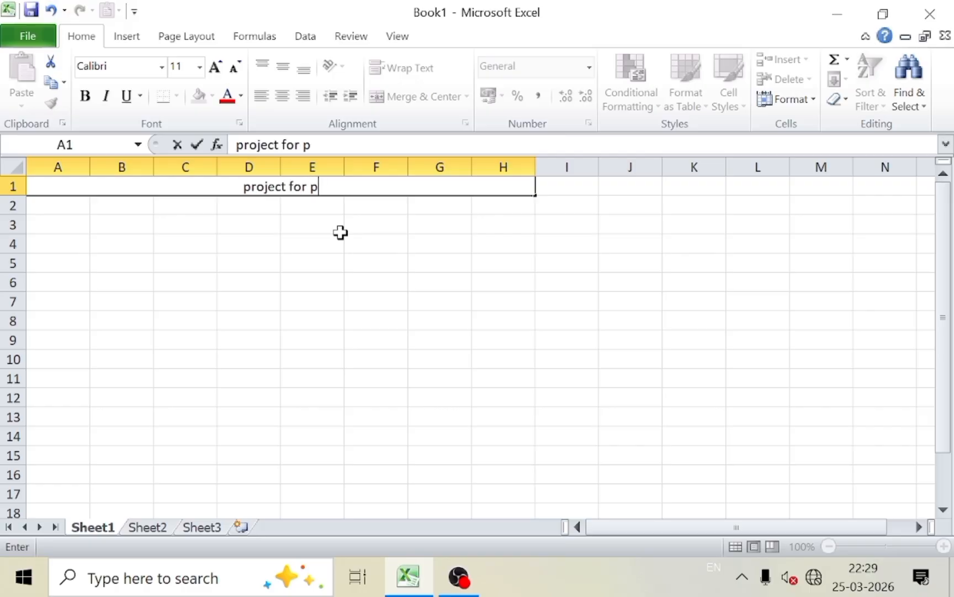
pyautogui.write('f , bonus')
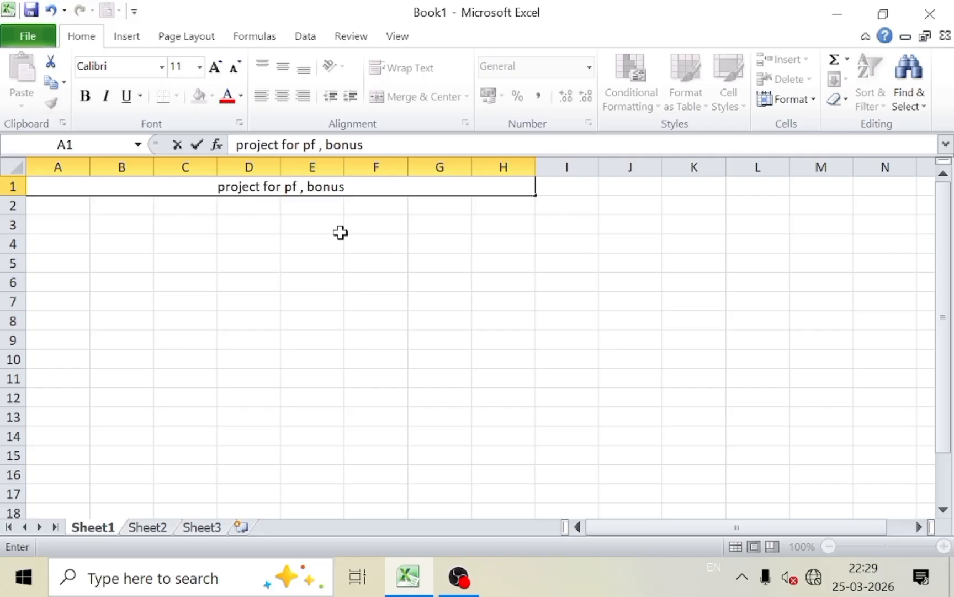
pyautogui.write(' & ')
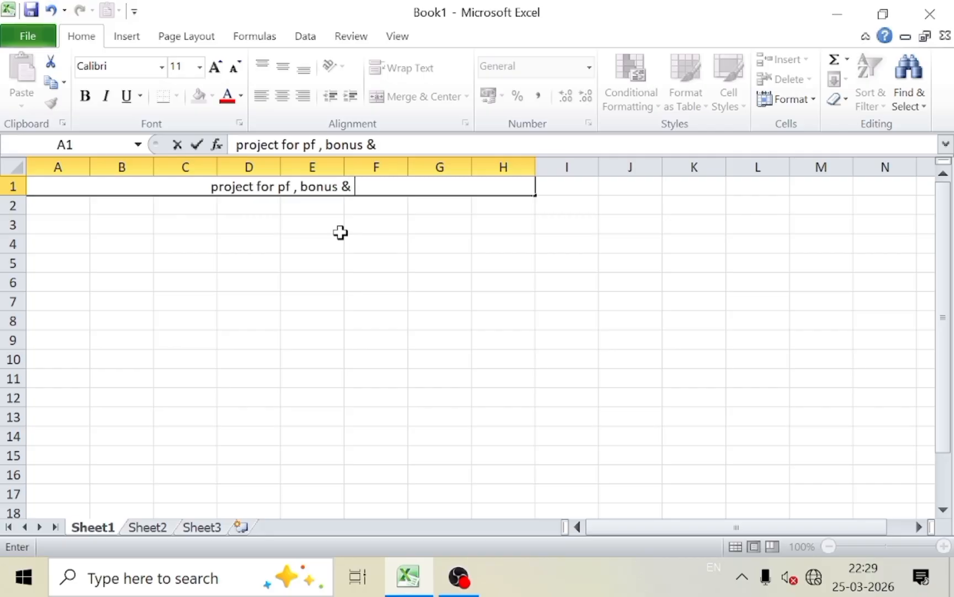
pyautogui.write('basic ')
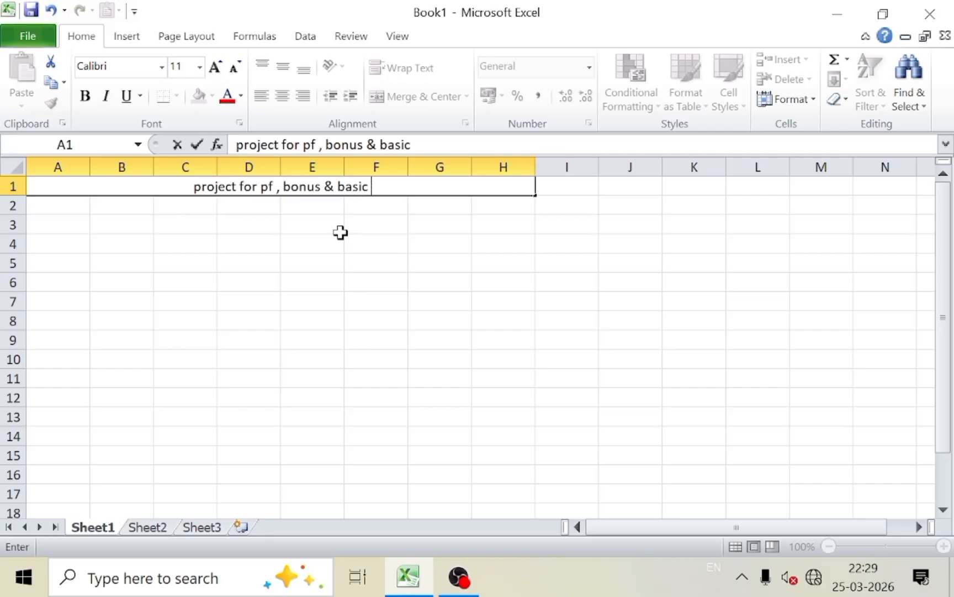
pyautogui.write('salary')
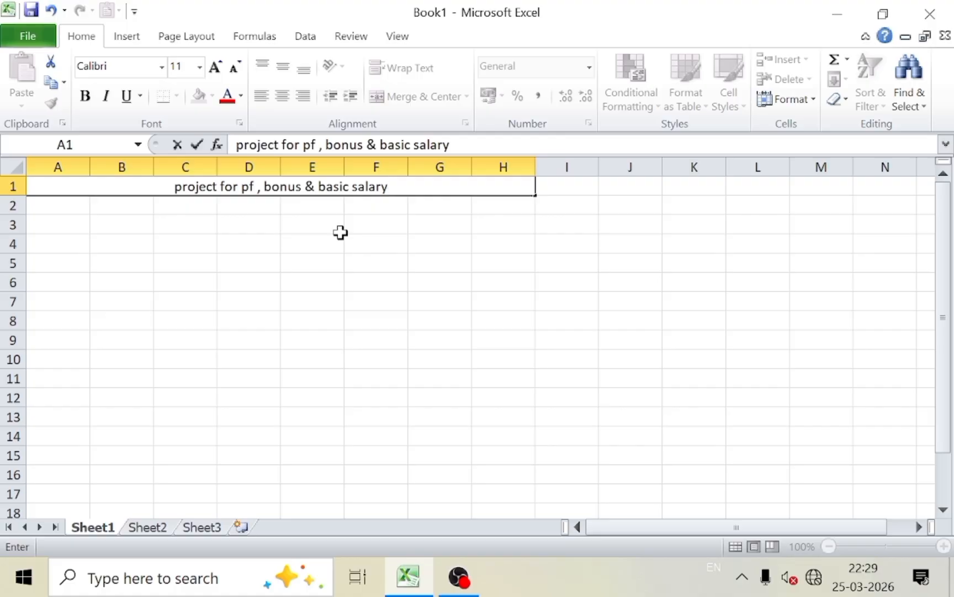
pyautogui.click(319, 221)
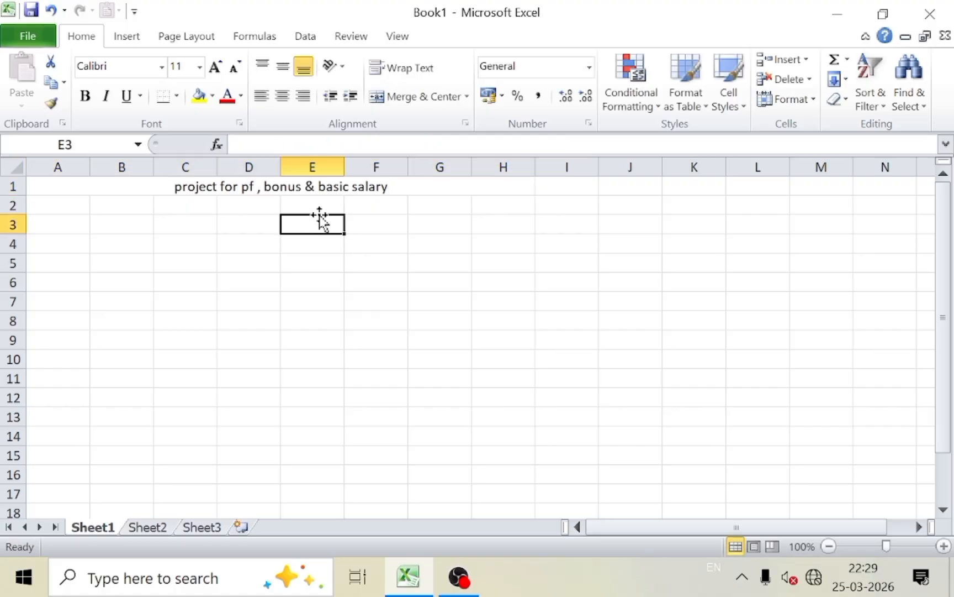
# - Increase the title's font size in A1 to 16 and make it bold
pyautogui.click(308, 183)
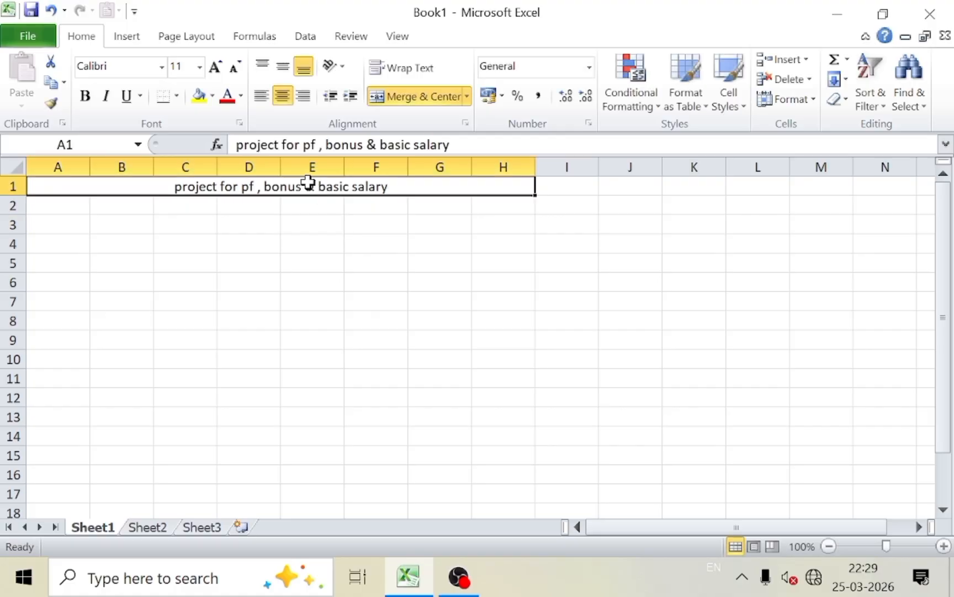
pyautogui.click(218, 72)
pyautogui.click(218, 72)
pyautogui.click(218, 72)
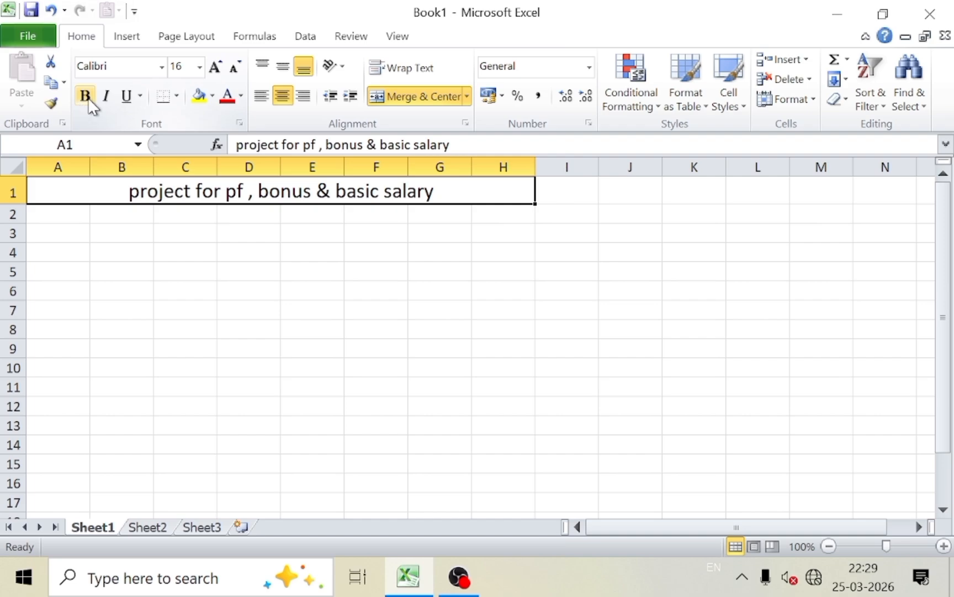
pyautogui.click(86, 98)
pyautogui.click(126, 258)
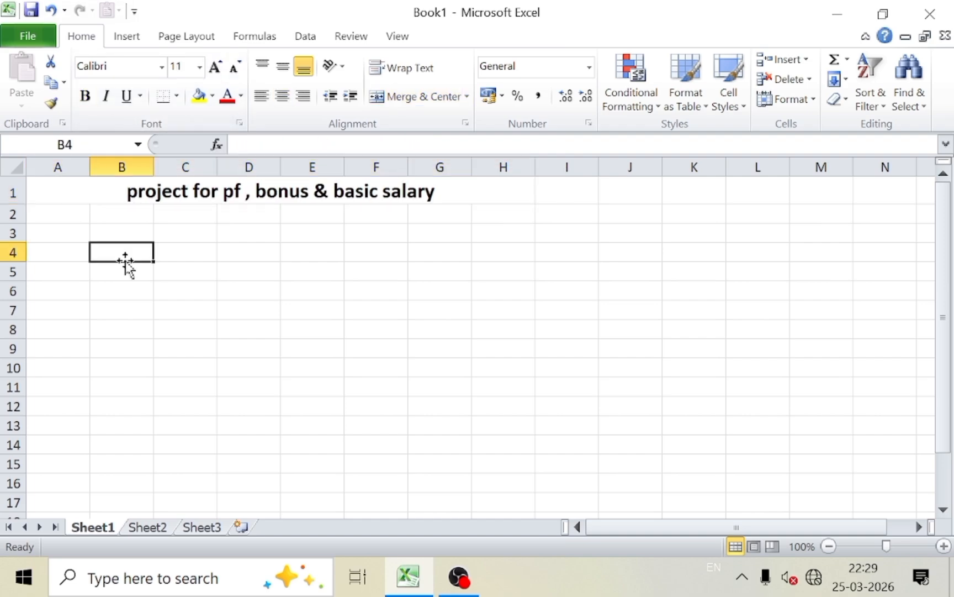
# - Enter the column headers "id no.", "employee name", "post" and "basic salary" in cells A2 to D2
pyautogui.click(65, 219)
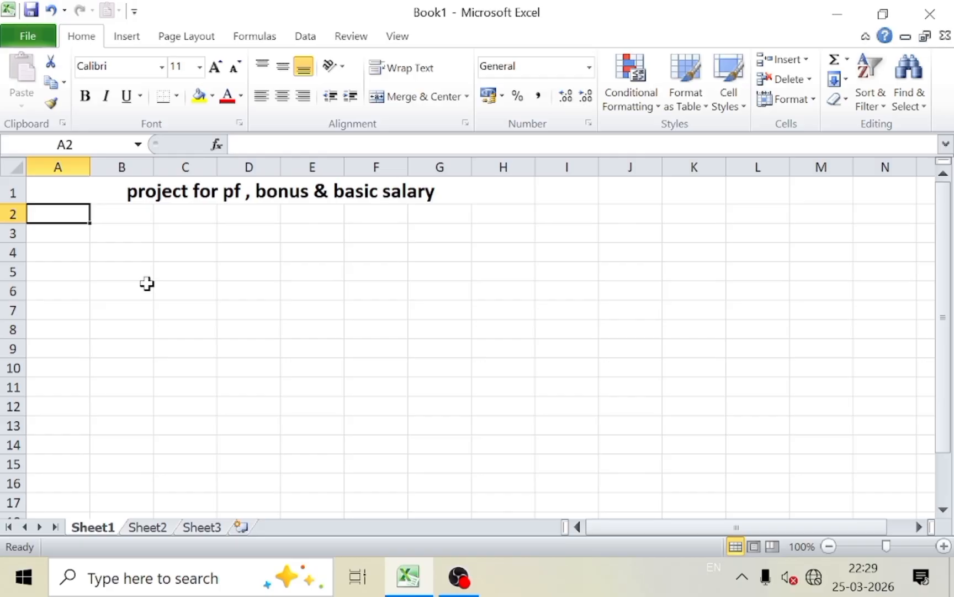
pyautogui.write('id ')
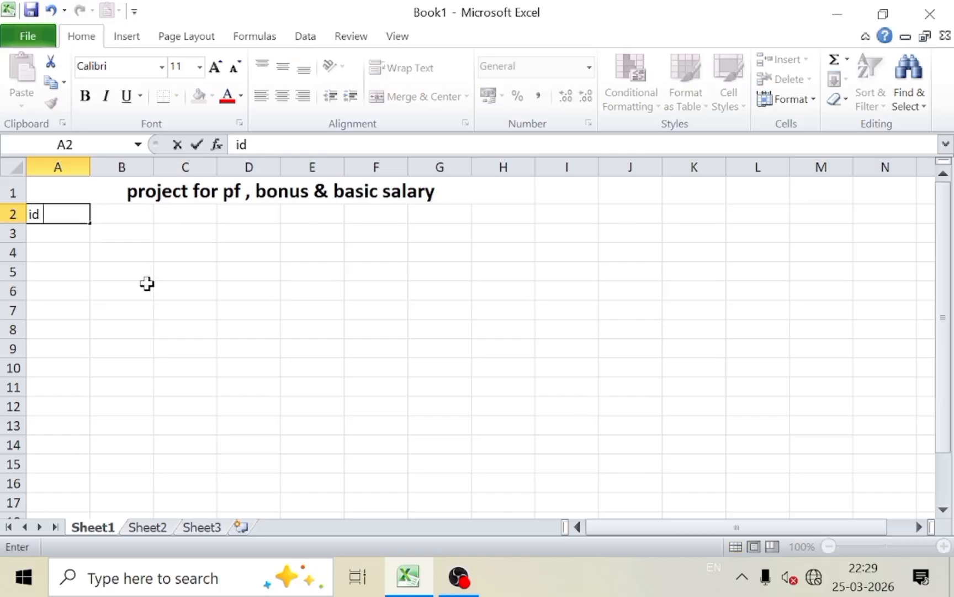
pyautogui.write('no.')
pyautogui.press('Tab')
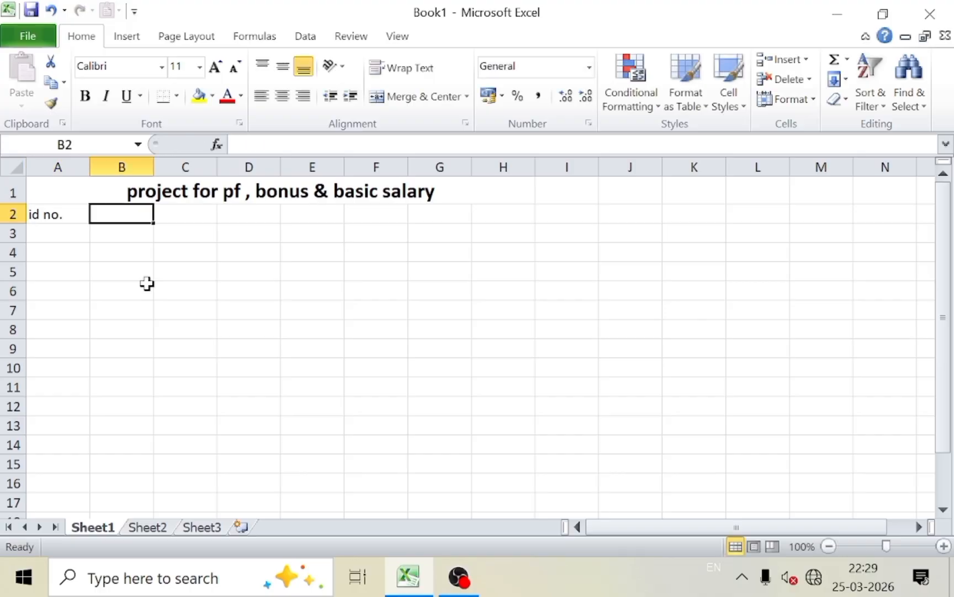
pyautogui.write('emp')
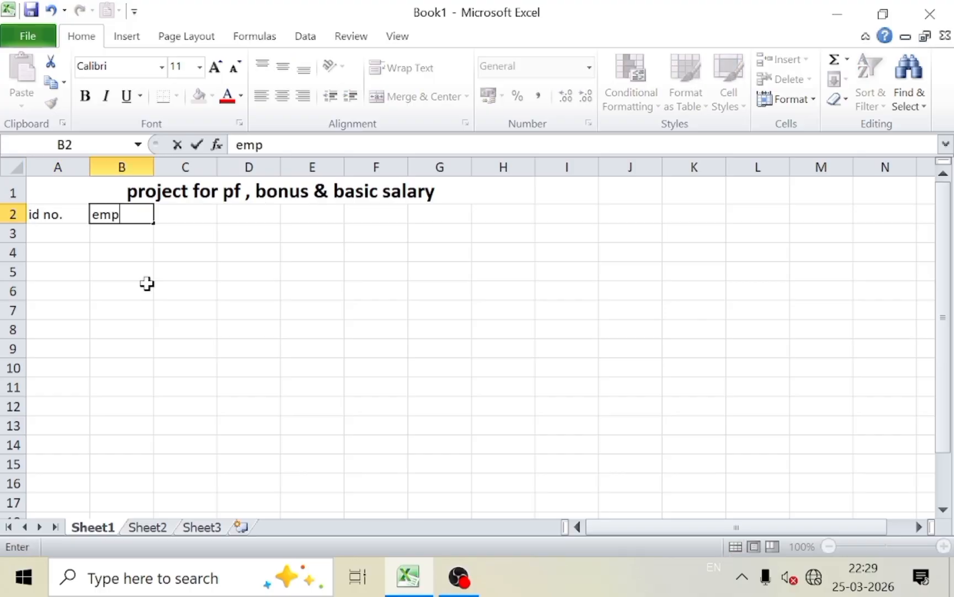
pyautogui.write('loyee name')
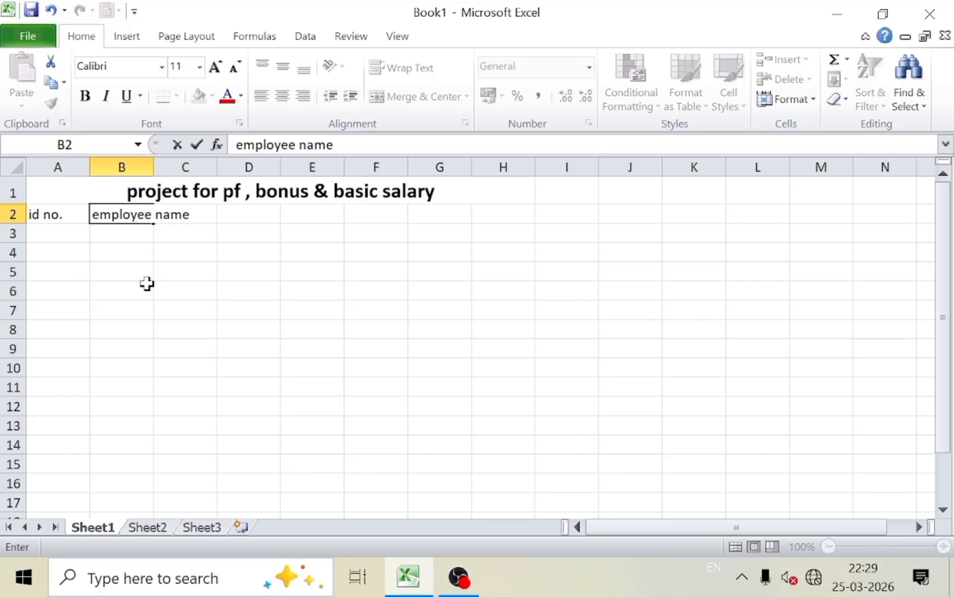
pyautogui.press('Tab')
pyautogui.write('post')
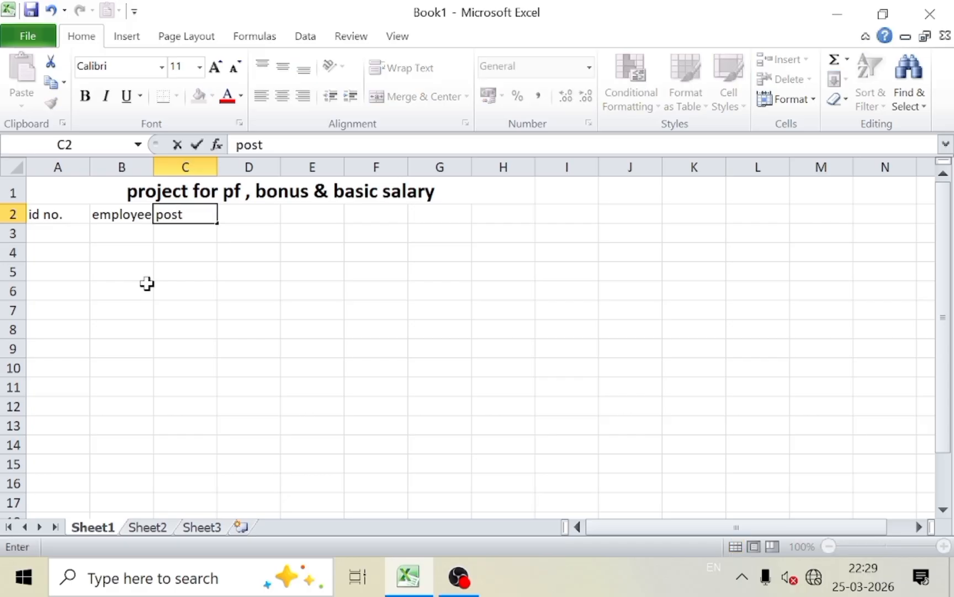
pyautogui.press('Tab')
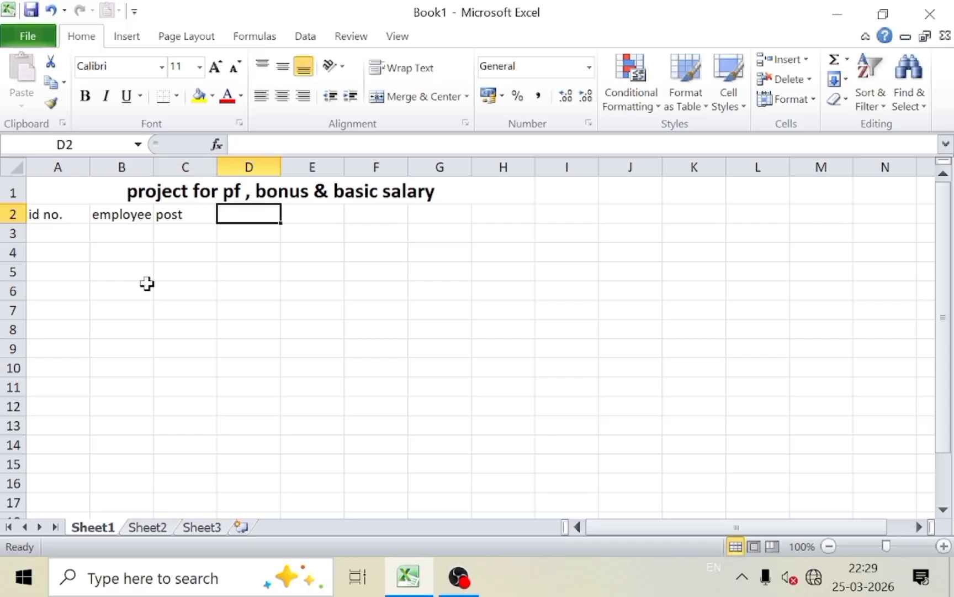
pyautogui.write('basi')
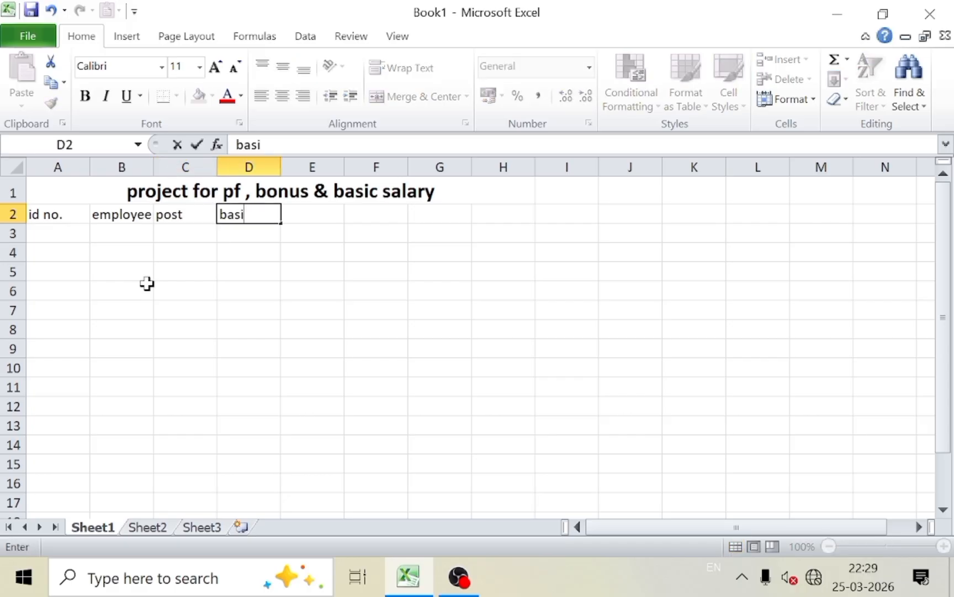
pyautogui.write('c salary')
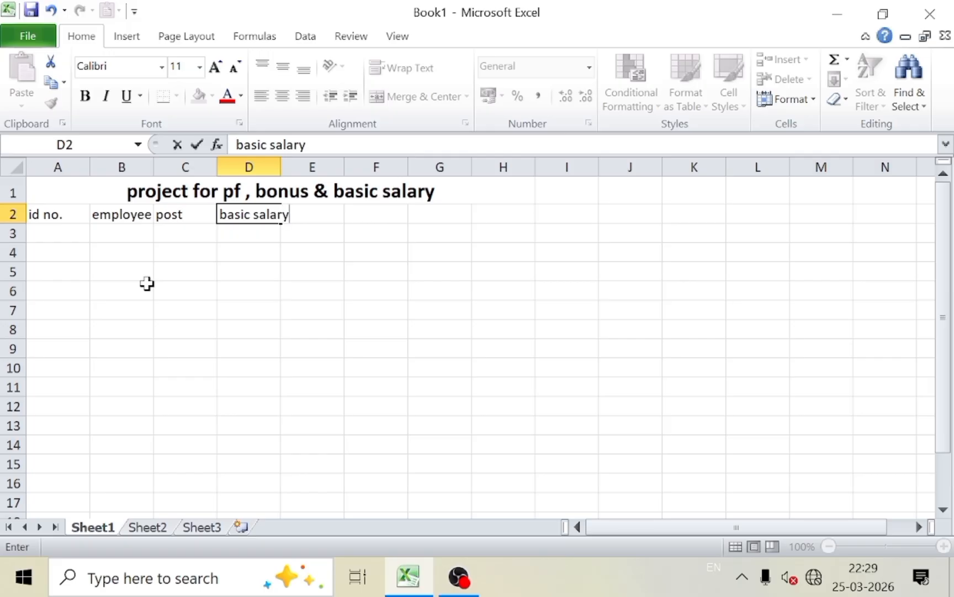
pyautogui.press('Tab')
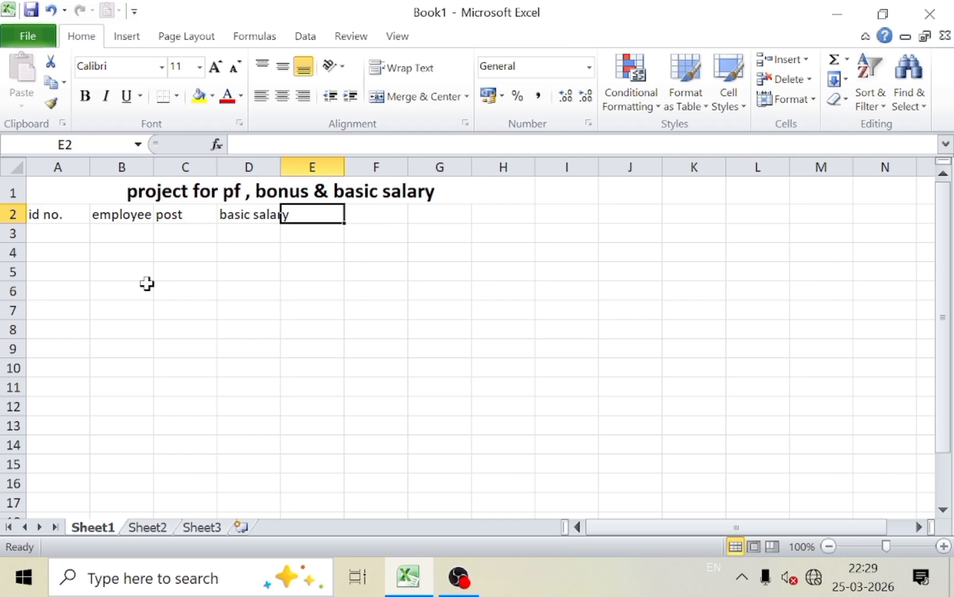
# - Enter the provident fund column header "pf 7%" in cell E2
pyautogui.write('pf')
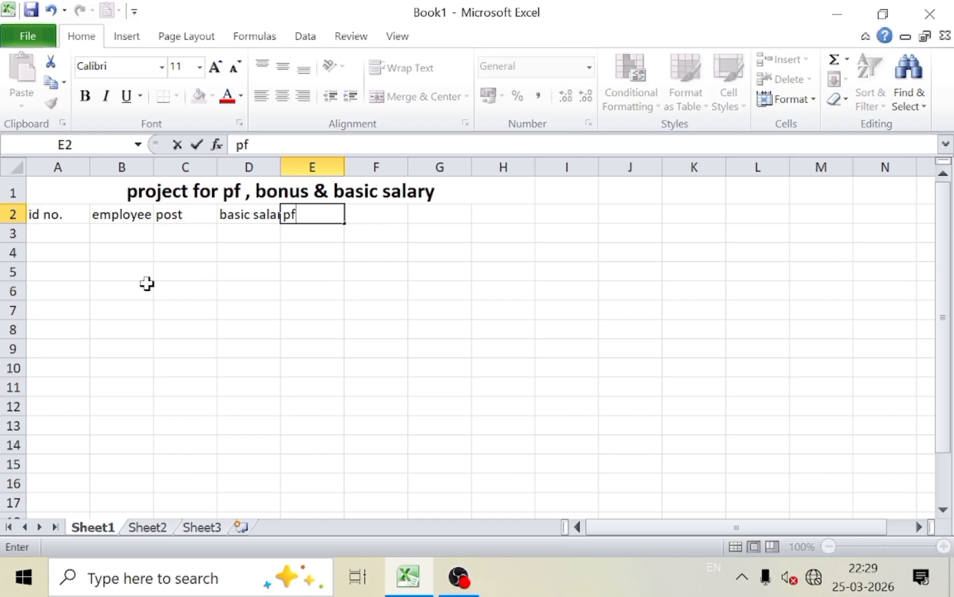
pyautogui.press('Tab')
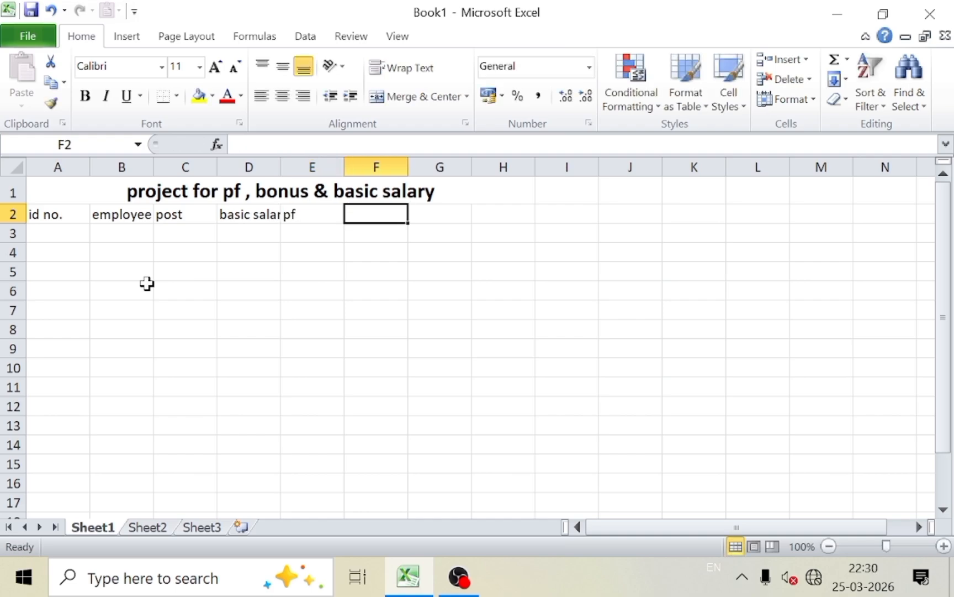
pyautogui.press('Left')
pyautogui.press('F2')
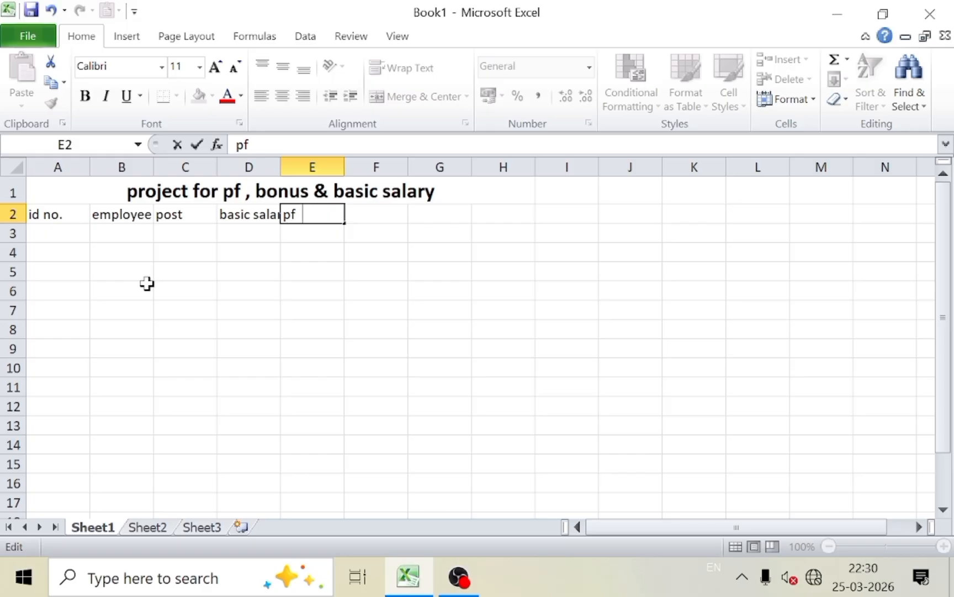
pyautogui.write('7%')
pyautogui.press('Tab')
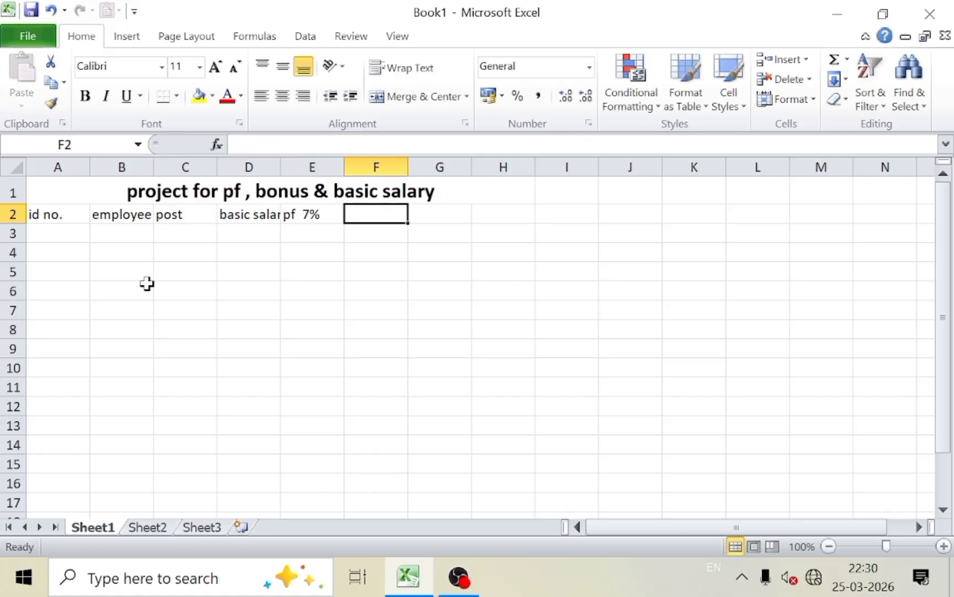
# - Enter the column headers "bonus 3%" in F2 and "net salary" in G2
pyautogui.write('bonus ')
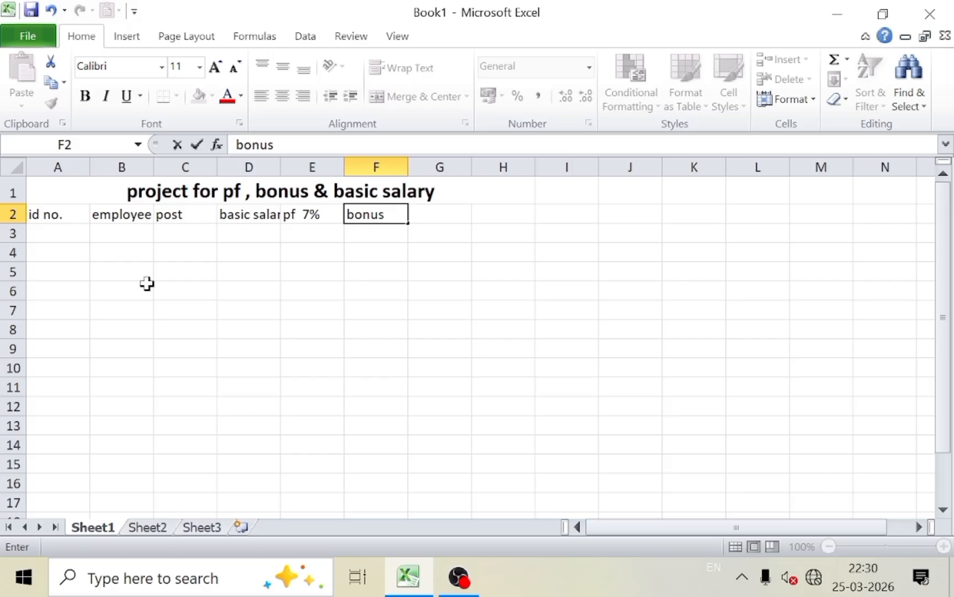
pyautogui.write('3%')
pyautogui.press('Return')
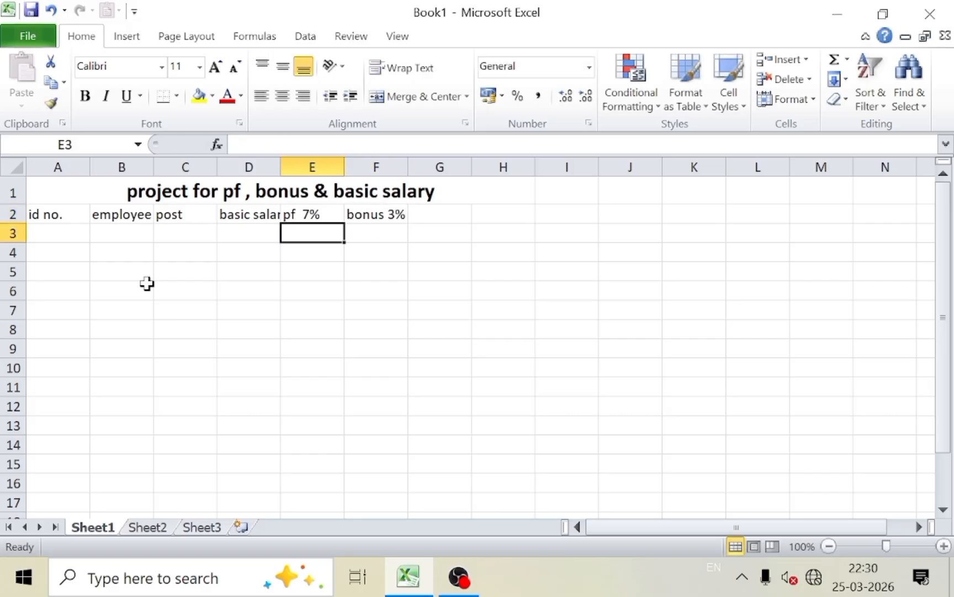
pyautogui.press('Up')
pyautogui.press('Right')
pyautogui.press('Right')
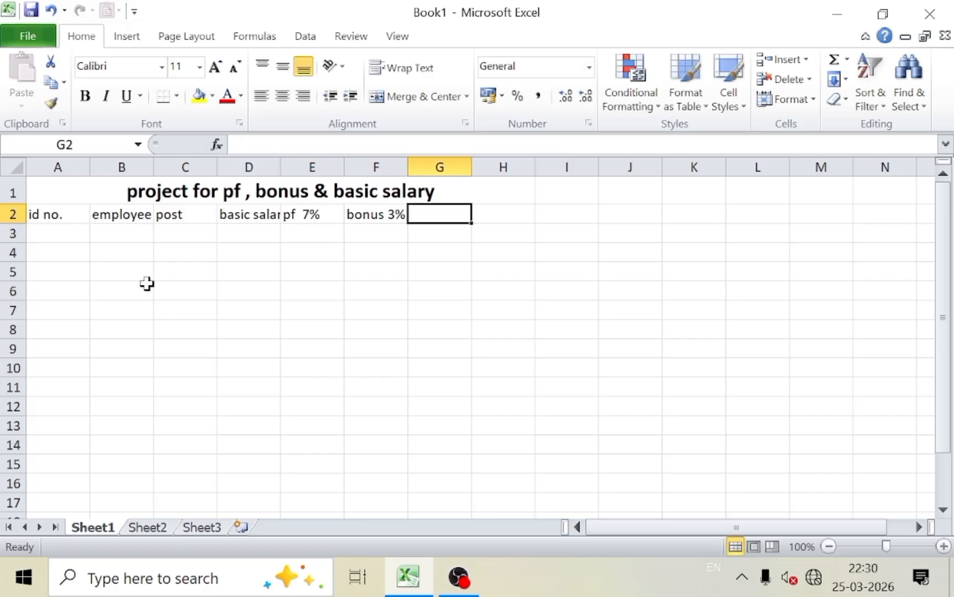
pyautogui.write('net sa')
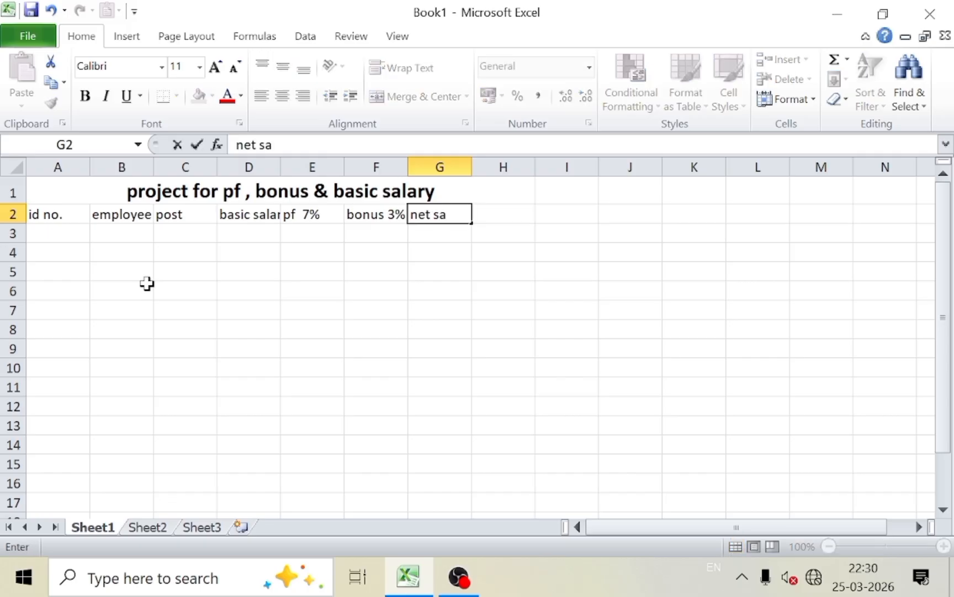
pyautogui.write('lary')
pyautogui.press('Tab')
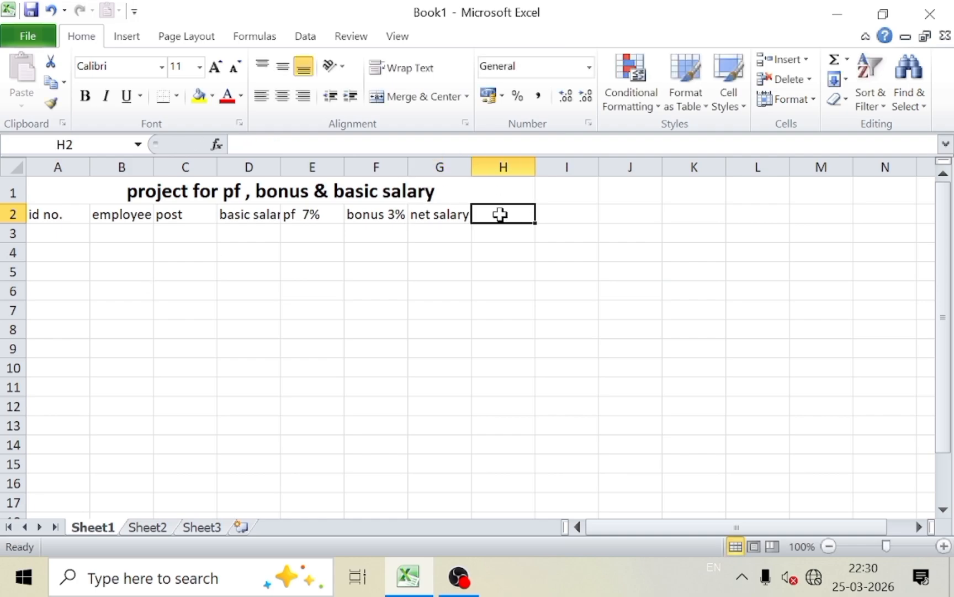
# - Enter the column header "gross salary" in cell H2
pyautogui.write('gross ')
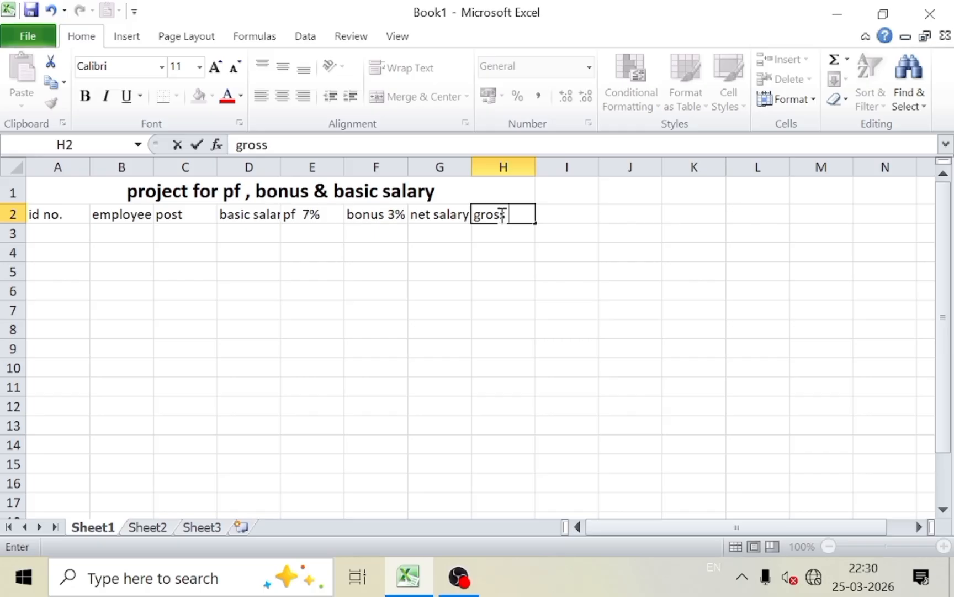
pyautogui.write('salary')
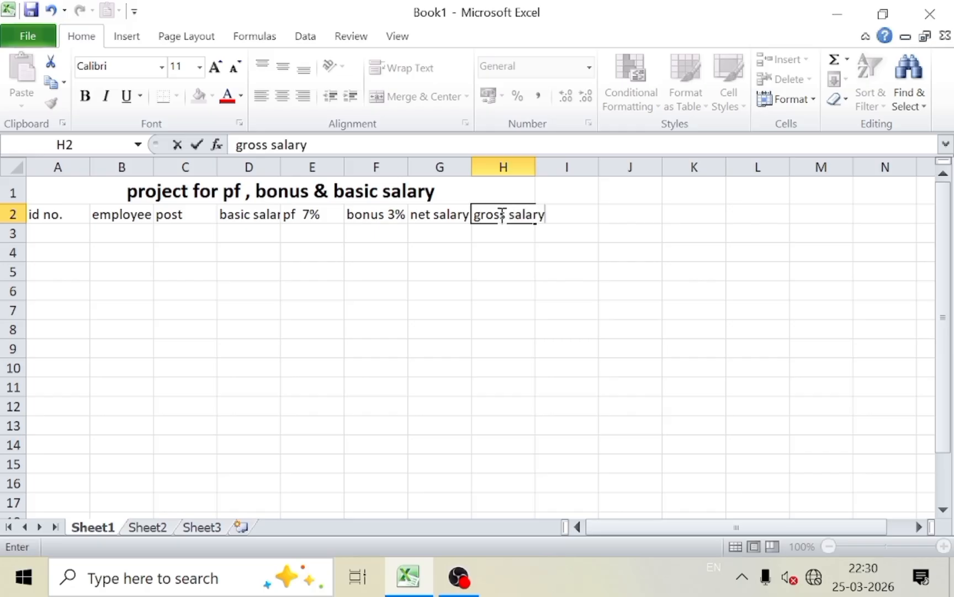
pyautogui.click(443, 255)
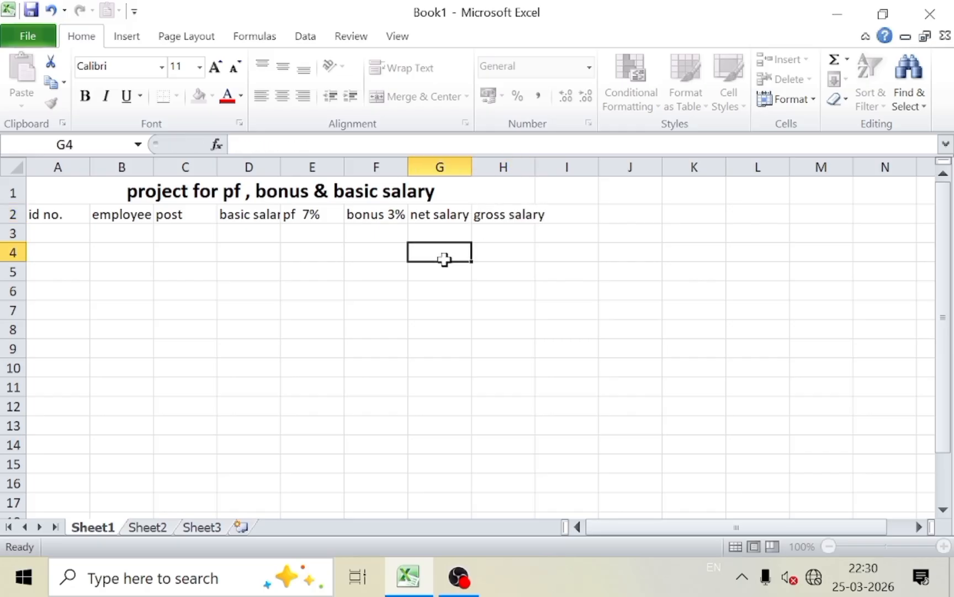
# - Copy the "net salary" header from G2 to H2 and replace the header in G2 with "gross salary"
pyautogui.click(451, 215)
pyautogui.hotkey('ctrl', 'c')
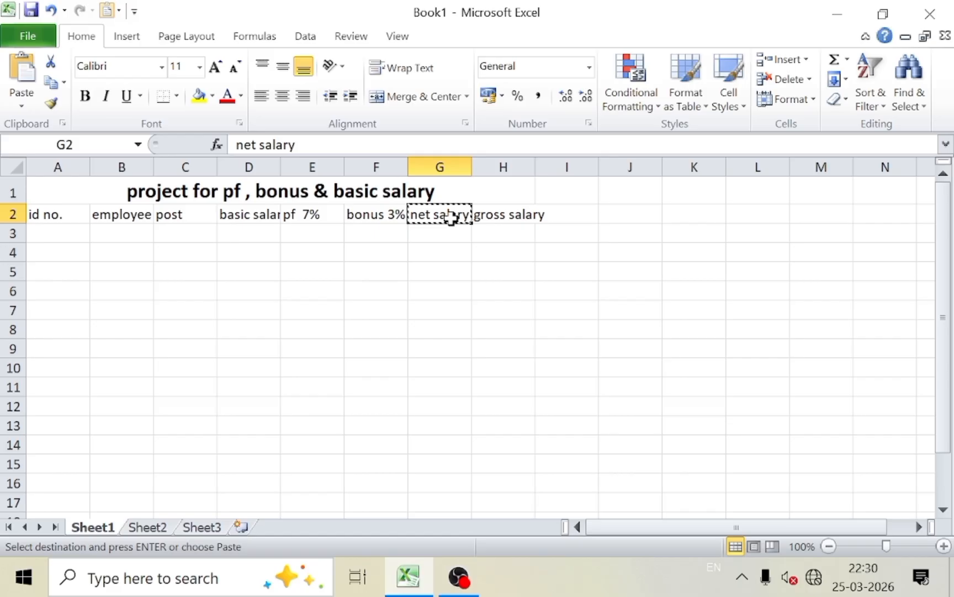
pyautogui.click(519, 214)
pyautogui.hotkey('ctrl', 'v')
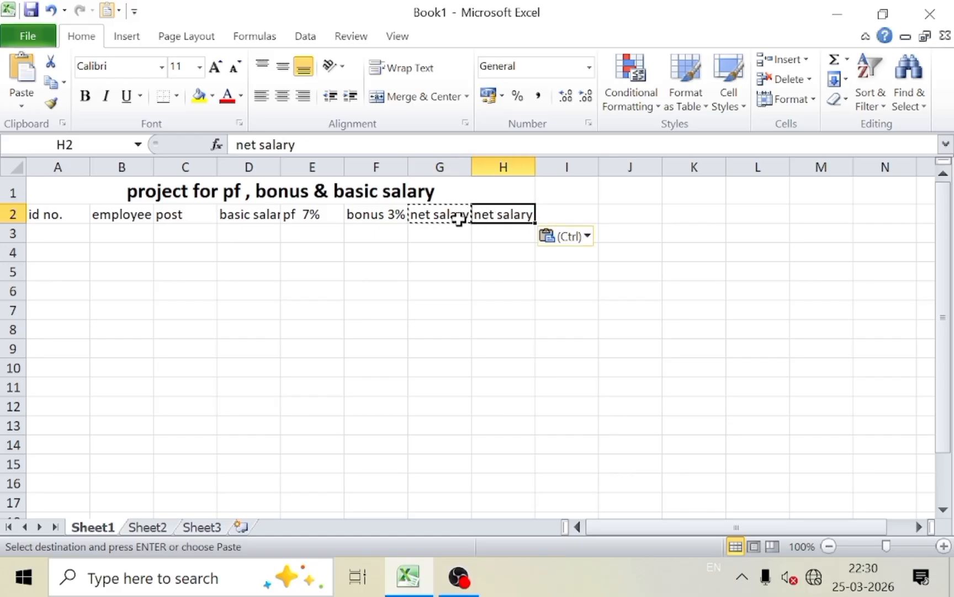
pyautogui.click(452, 220)
pyautogui.write('g')
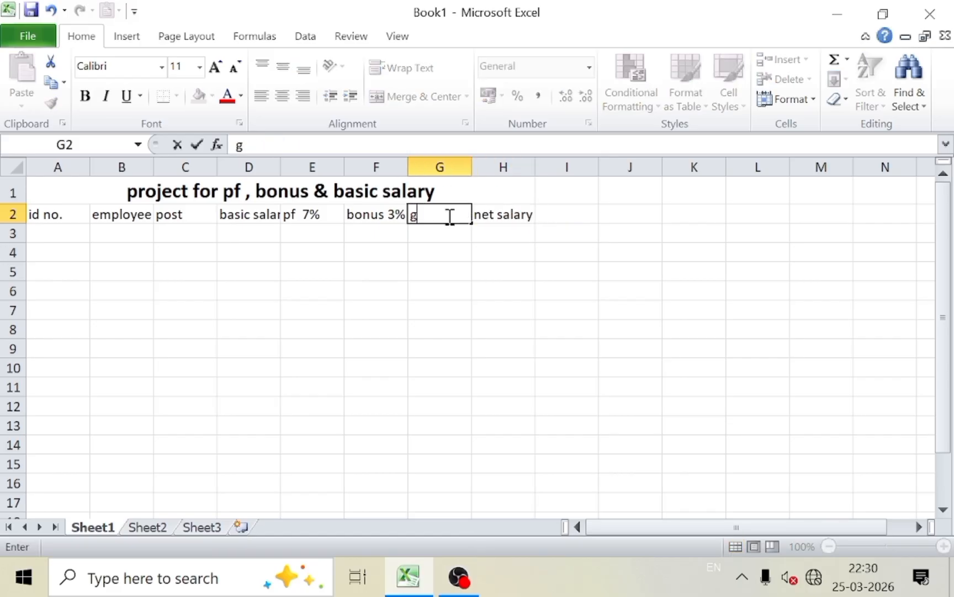
pyautogui.write('ross salary')
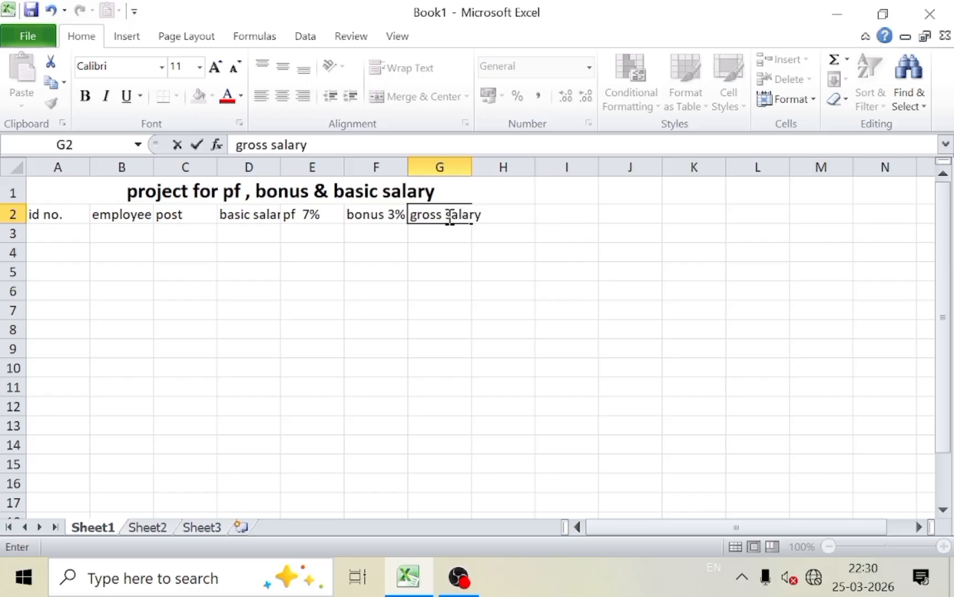
pyautogui.click(453, 277)
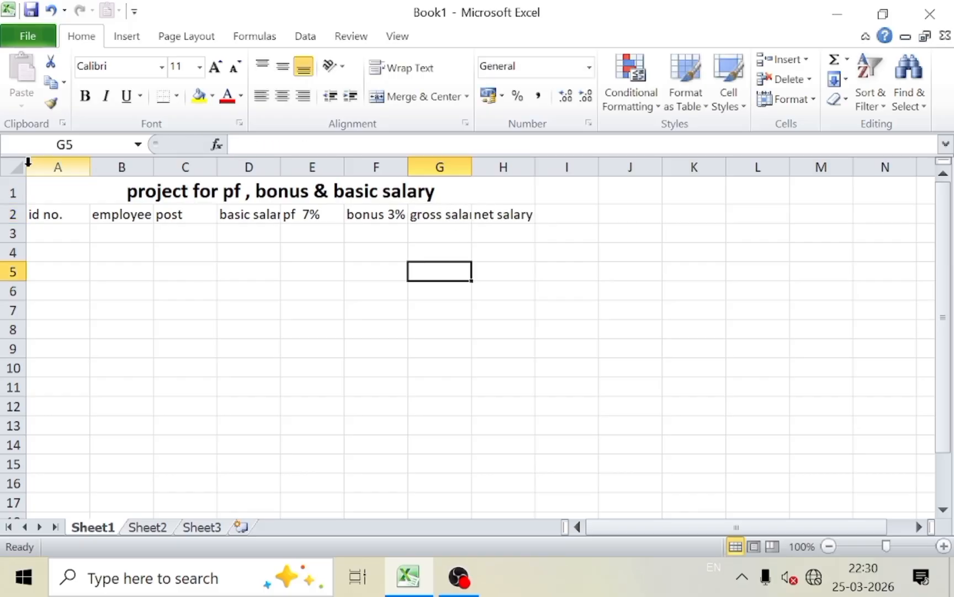
# - Autofit the widths of columns A to H to their contents
pyautogui.moveTo(45, 164); pyautogui.dragTo(474, 158)
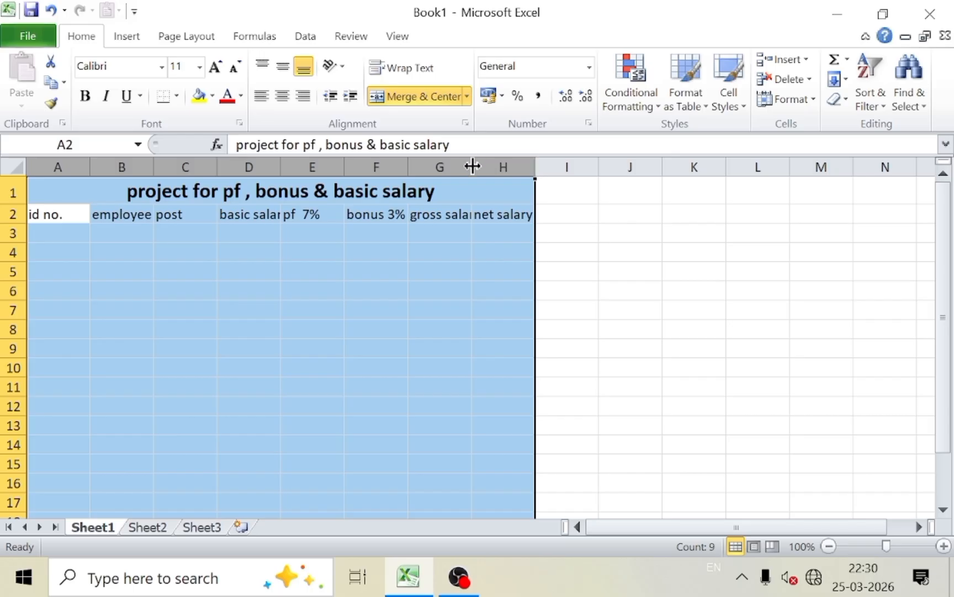
pyautogui.doubleClick(472, 164)
pyautogui.click(373, 270)
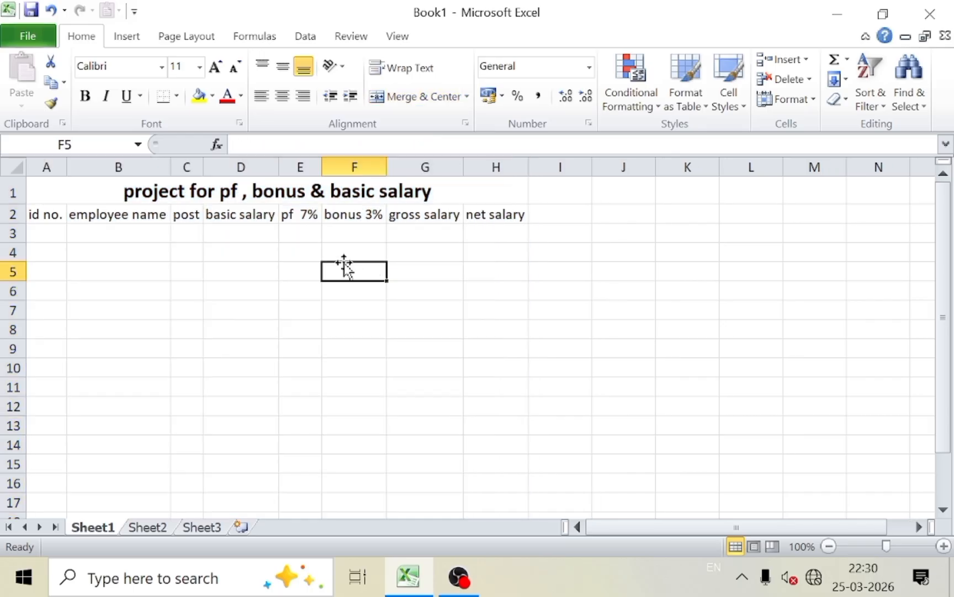
# - Make the column headers in A2 to H2 bold
pyautogui.moveTo(60, 215); pyautogui.dragTo(479, 213)
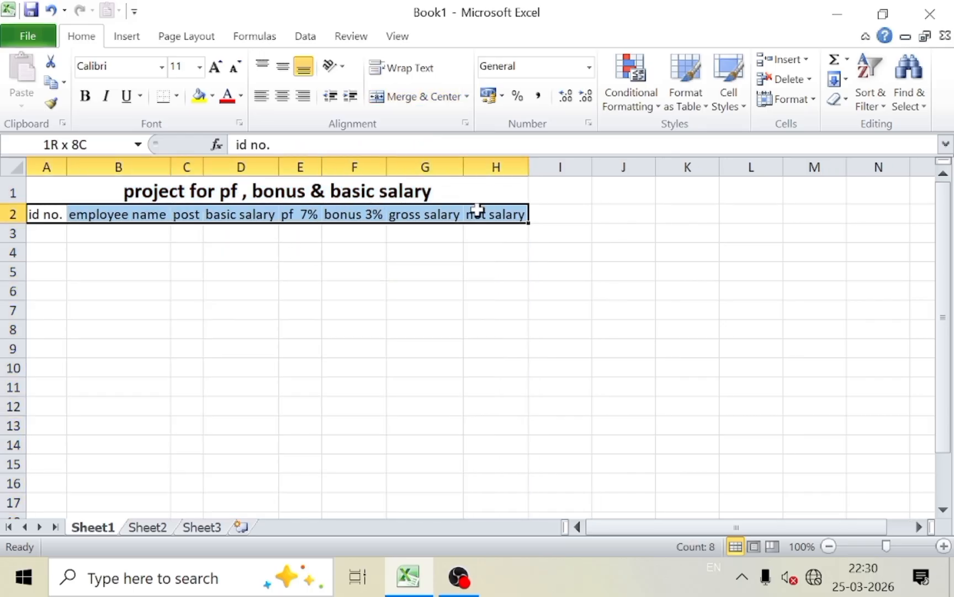
pyautogui.click(86, 96)
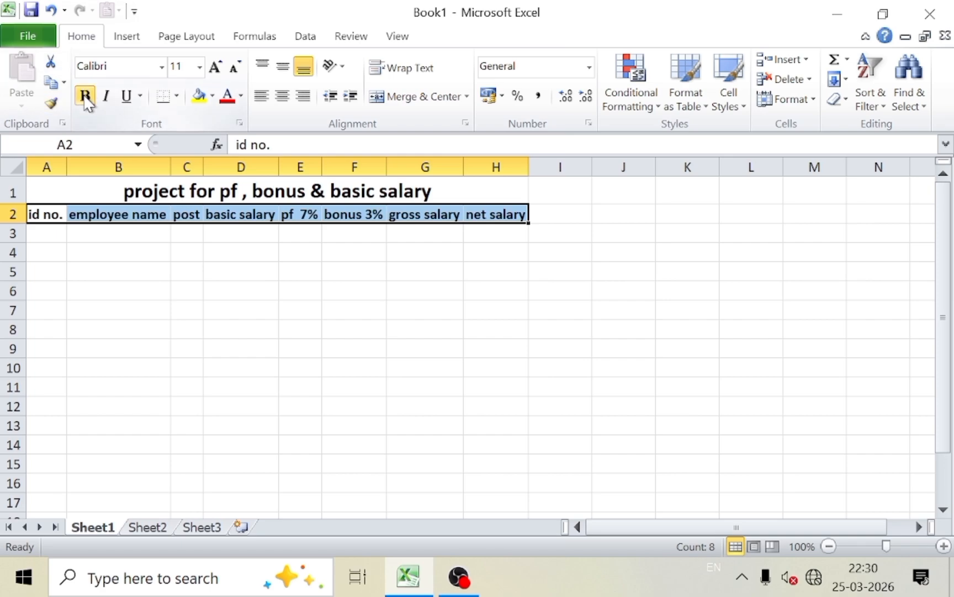
pyautogui.click(80, 291)
pyautogui.click(188, 214)
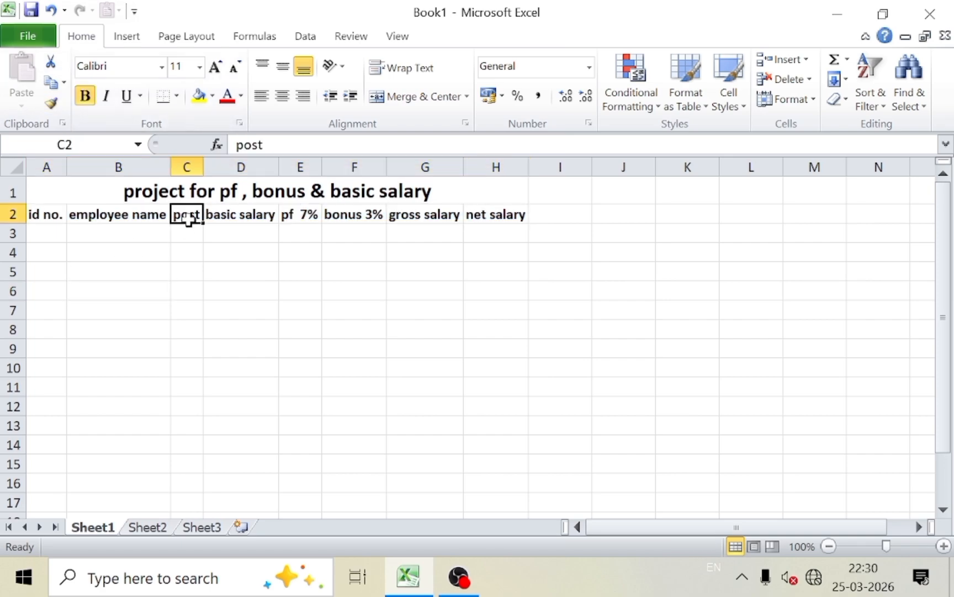
pyautogui.click(287, 220)
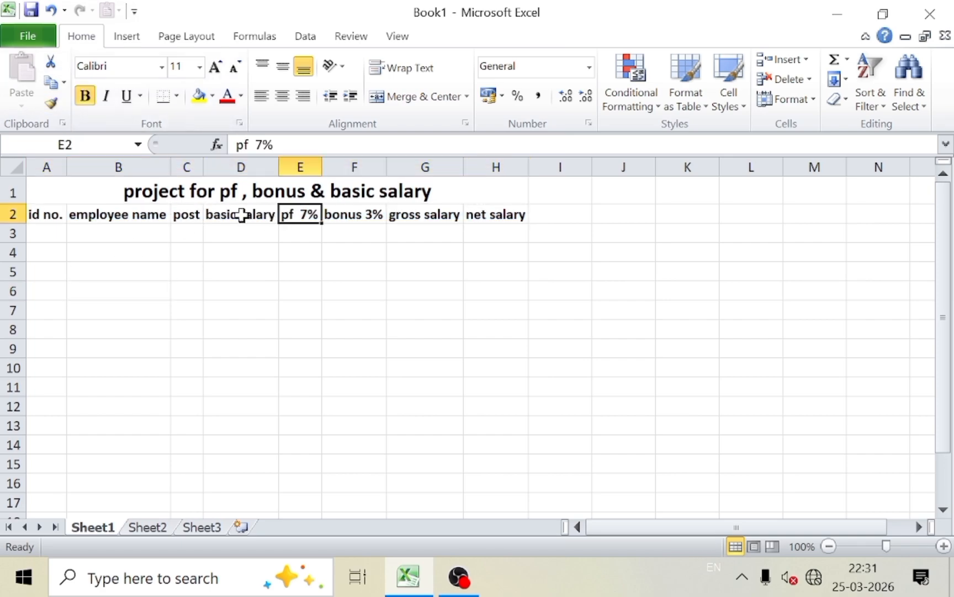
pyautogui.click(348, 219)
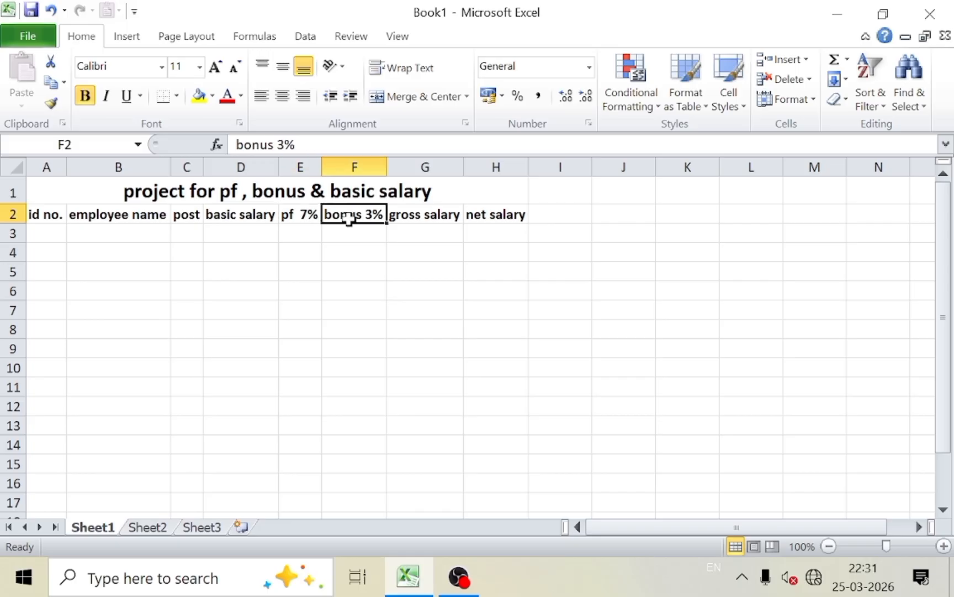
pyautogui.click(405, 218)
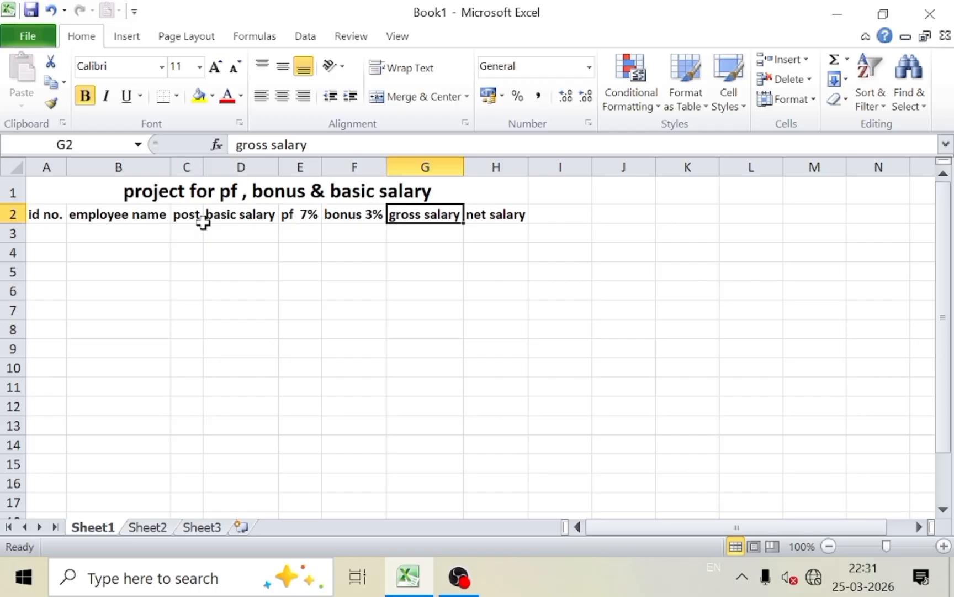
pyautogui.click(507, 213)
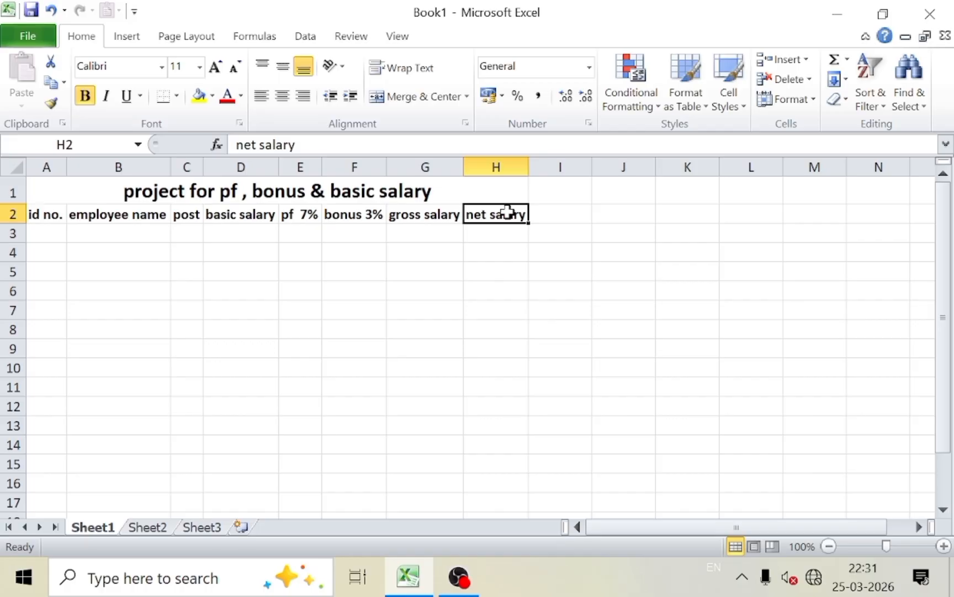
# - Enter id numbers 1 and 2 in A3 and A4 and fill the series down to 15 in A17
pyautogui.click(43, 236)
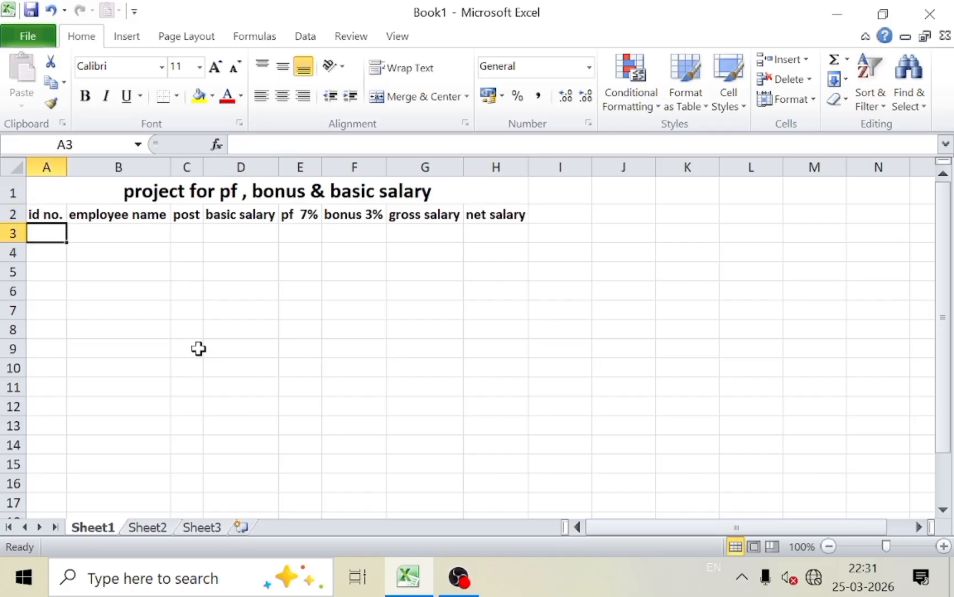
pyautogui.write('1')
pyautogui.press('Return')
pyautogui.write('2')
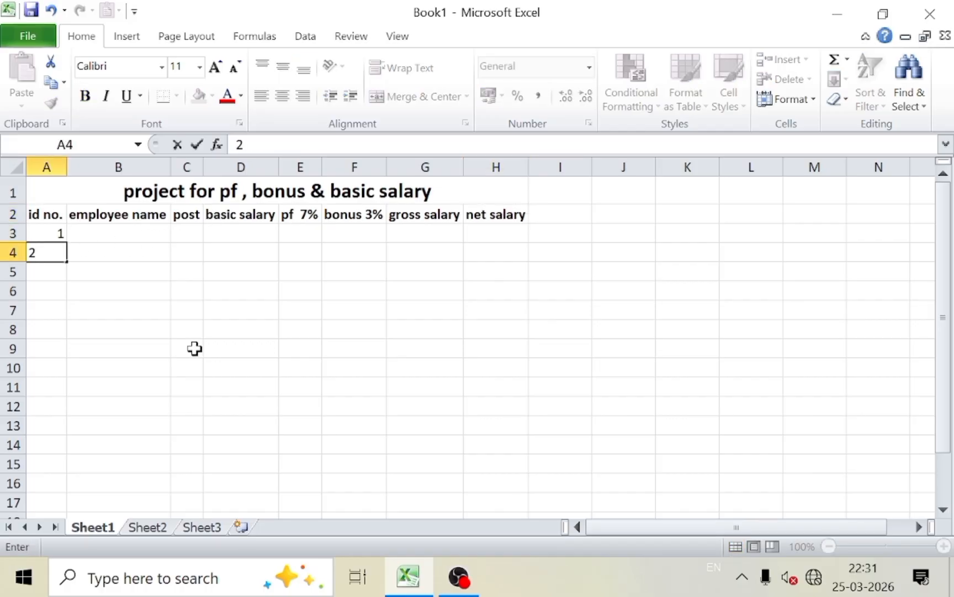
pyautogui.click(194, 347)
pyautogui.moveTo(55, 234); pyautogui.dragTo(78, 504)
pyautogui.click(135, 349)
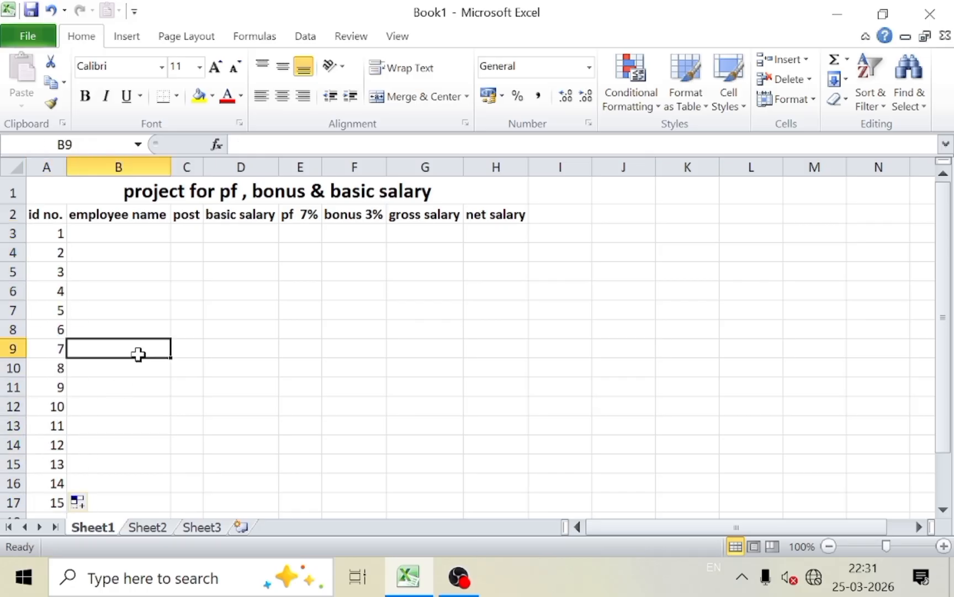
# - Enter the first three employees' names, each with the prefix "Mr.", in cells B3 to B5
pyautogui.click(134, 233)
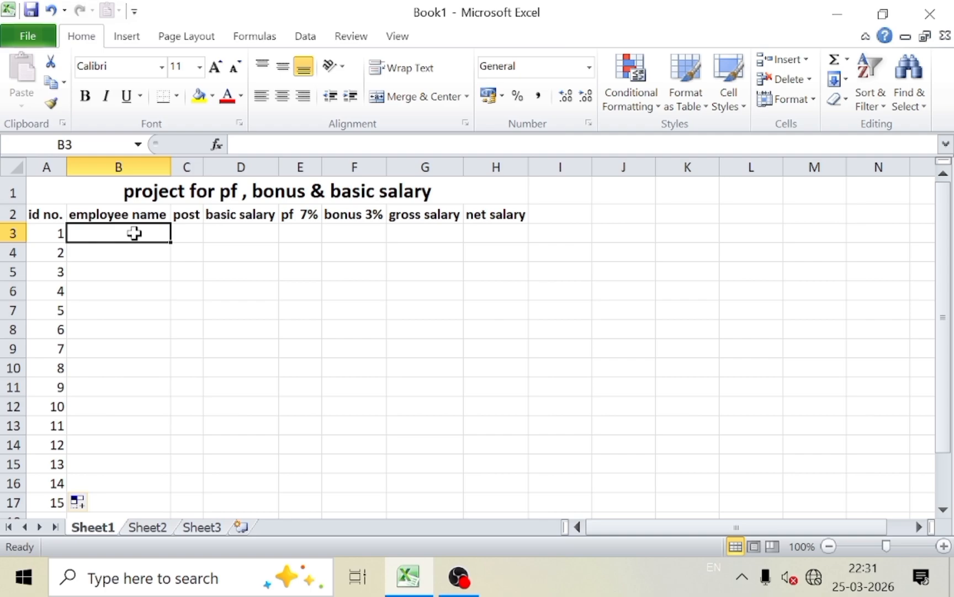
pyautogui.write('Mr')
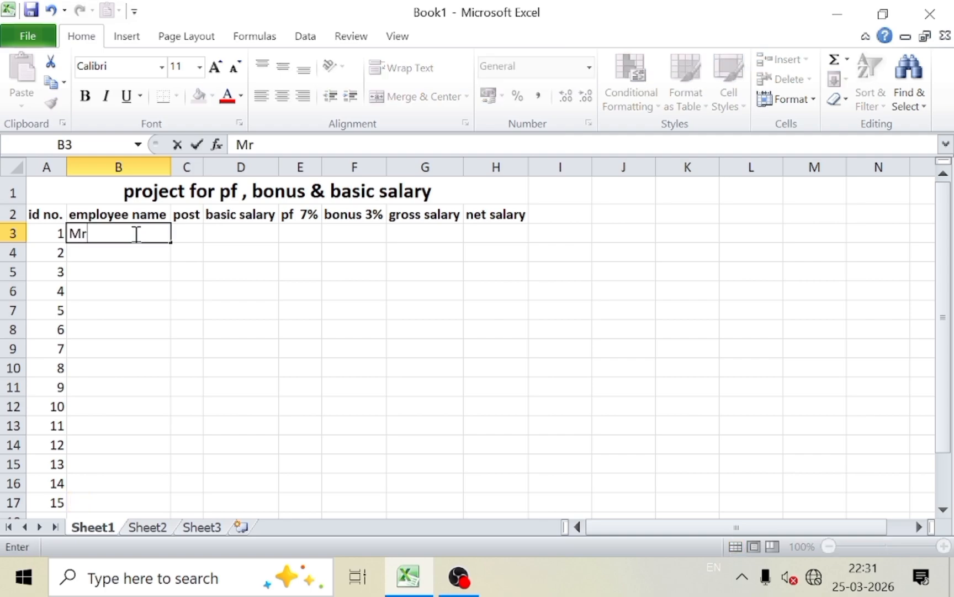
pyautogui.write('. umesh')
pyautogui.press('Return')
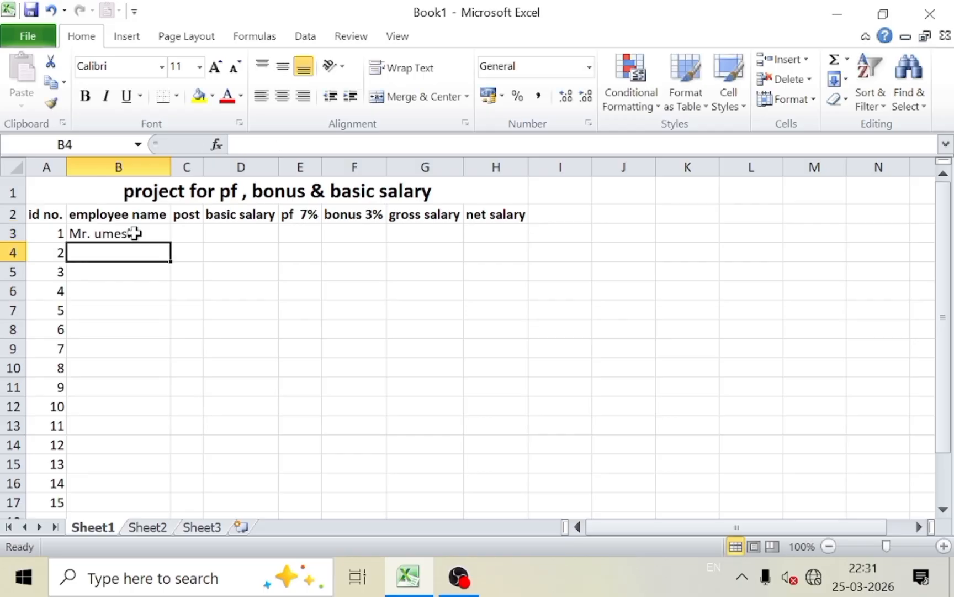
pyautogui.write('Mr. ')
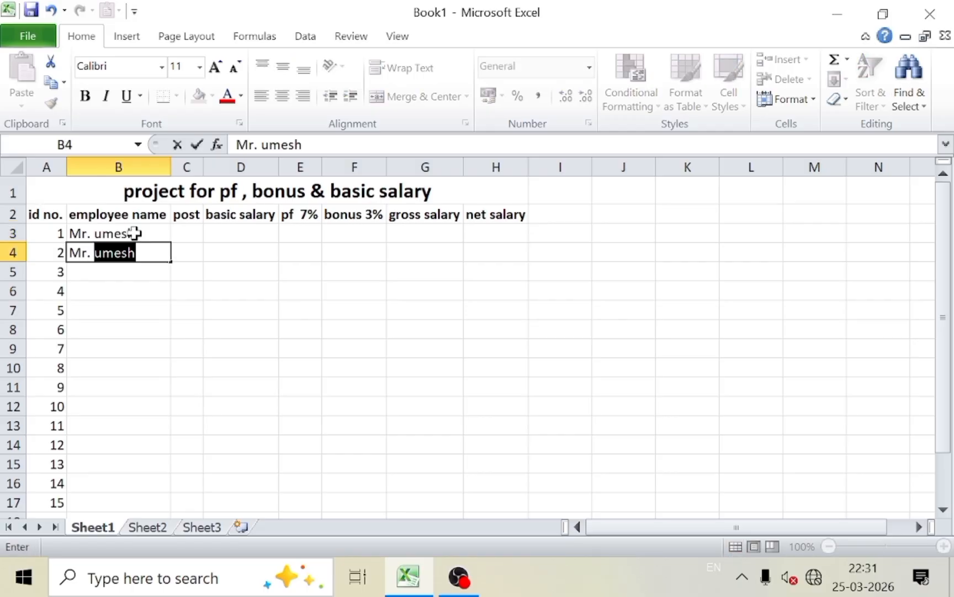
pyautogui.write('suresh')
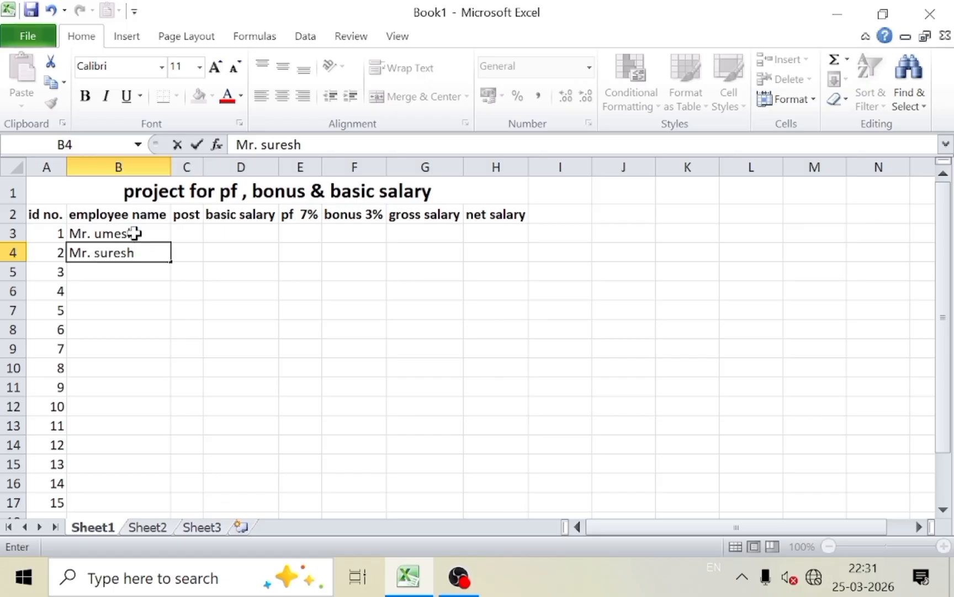
pyautogui.press('Return')
pyautogui.write('Mr. ')
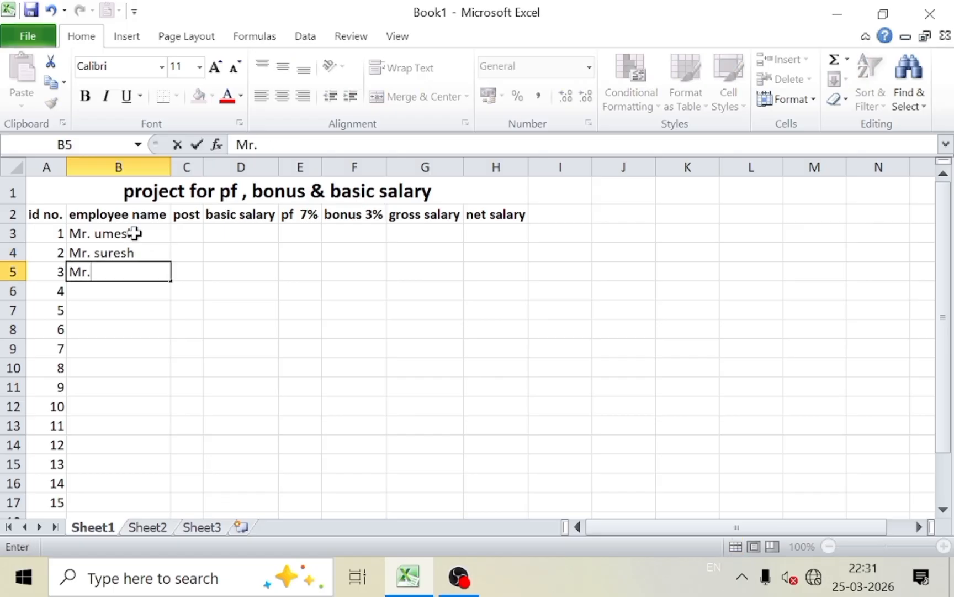
pyautogui.write('rajesh')
pyautogui.press('Return')
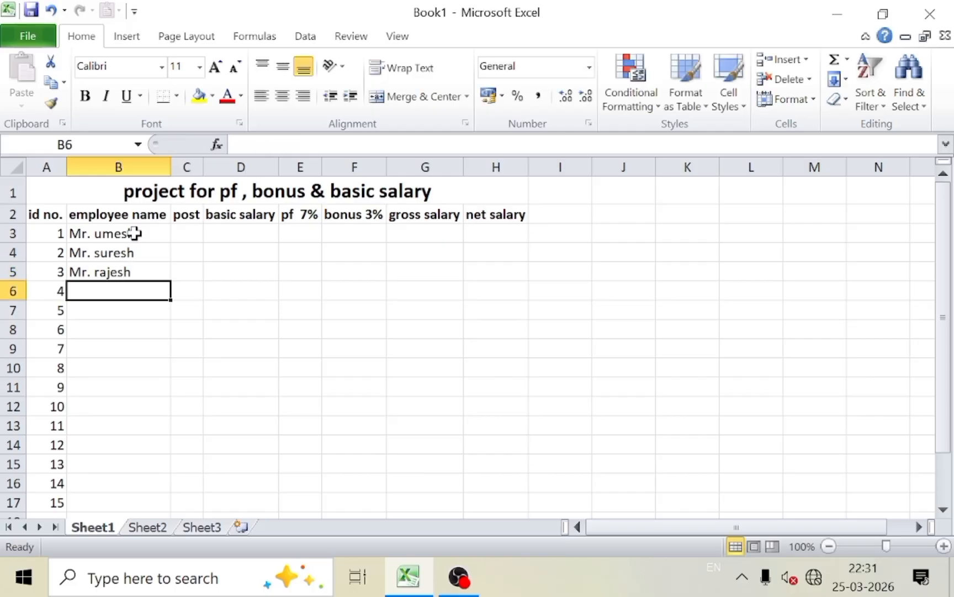
# - Enter the names of employees 4 to 6, each with the prefix "Mr.", in cells B6 to B8
pyautogui.write('Mr. ')
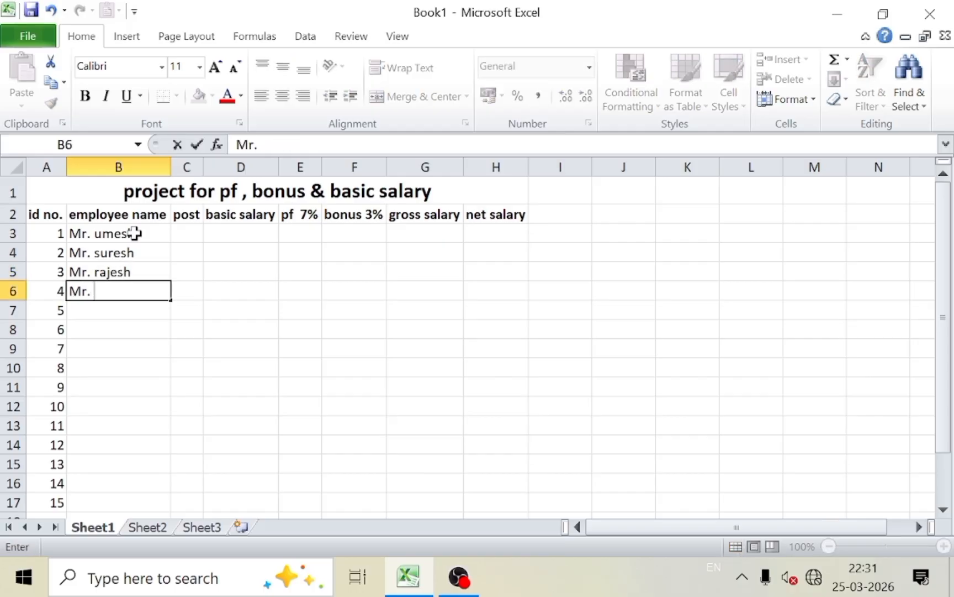
pyautogui.write('deepak')
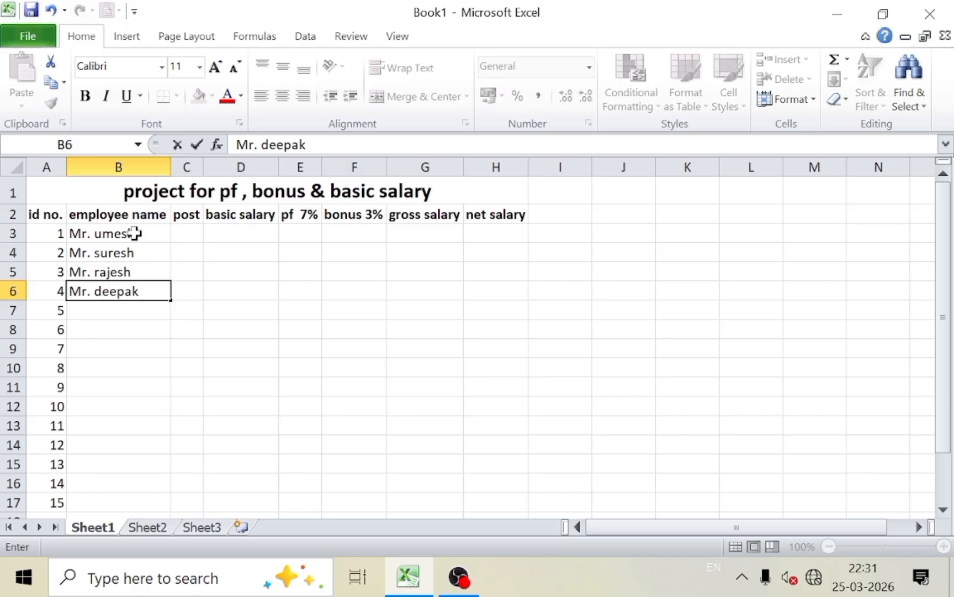
pyautogui.press('Return')
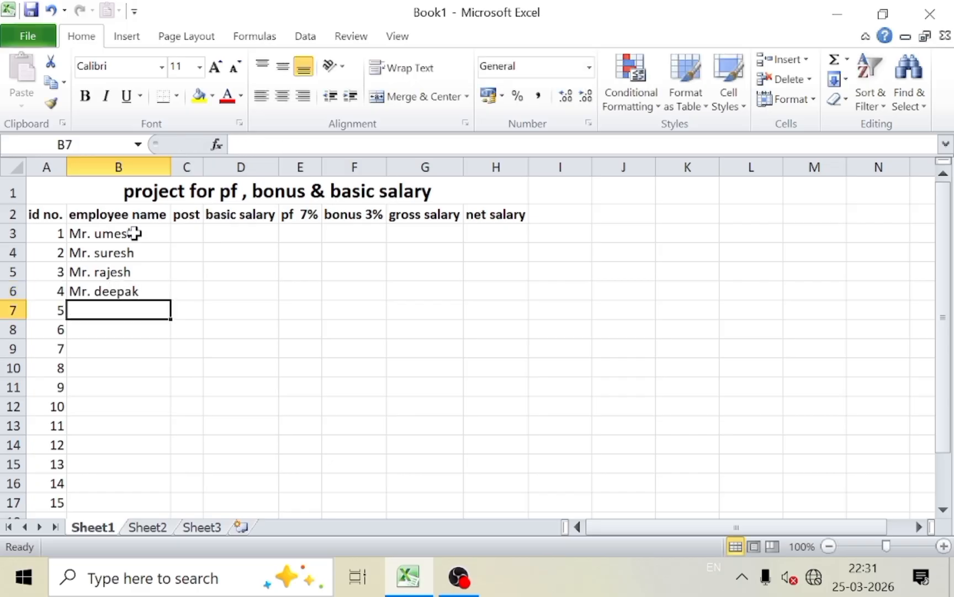
pyautogui.write('Mr. ')
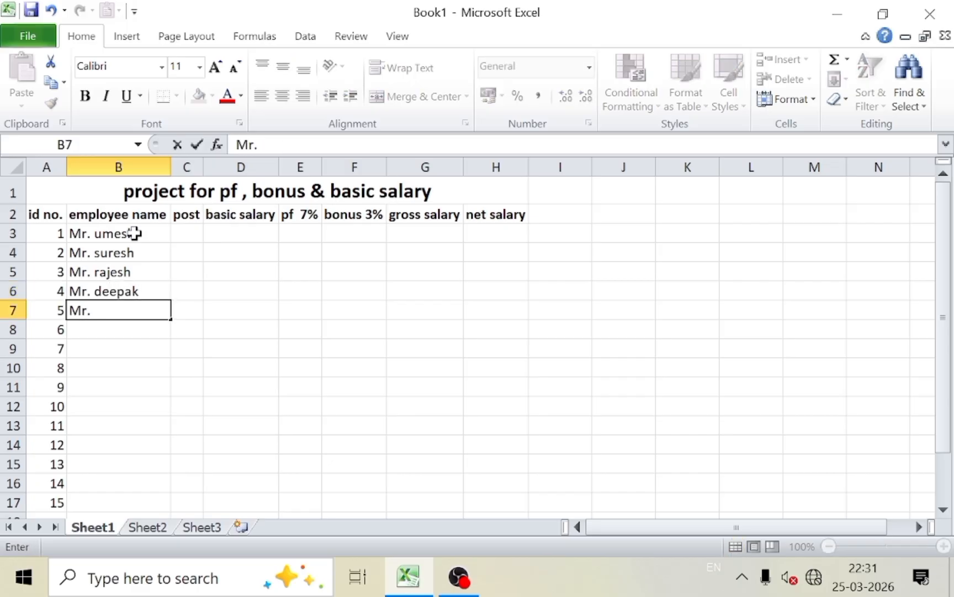
pyautogui.write('pankaj')
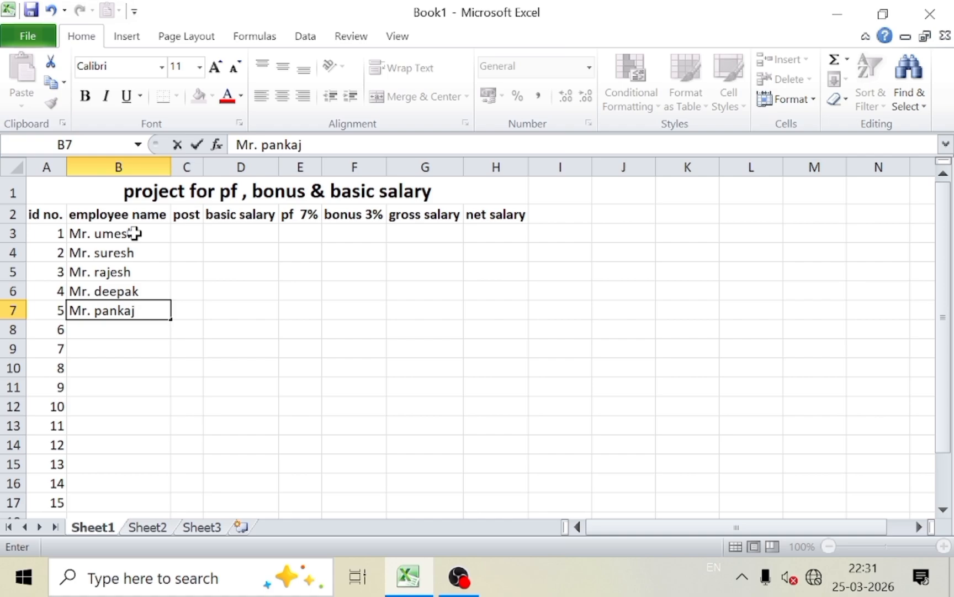
pyautogui.press('Return')
pyautogui.write('Mr')
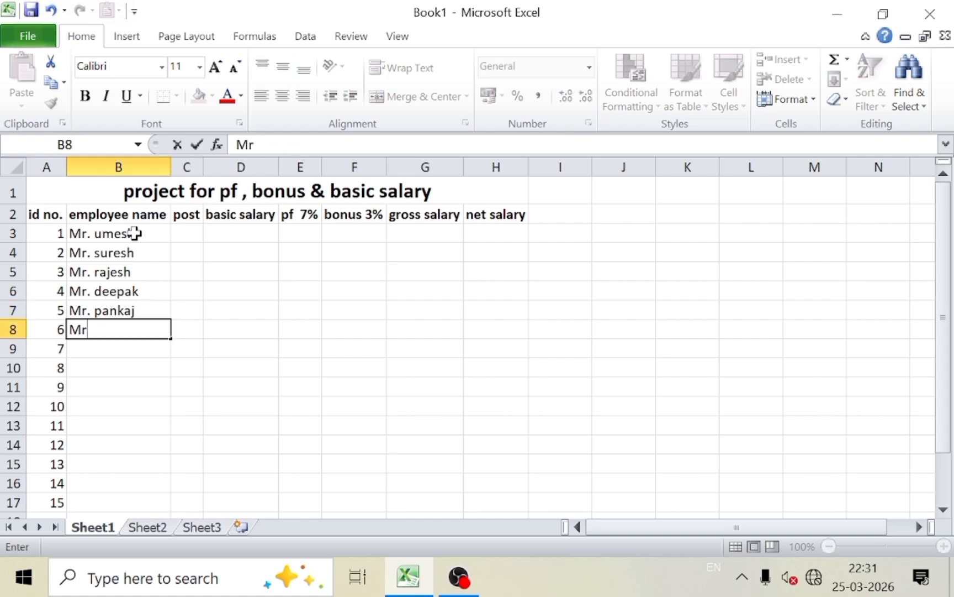
pyautogui.write('. ra')
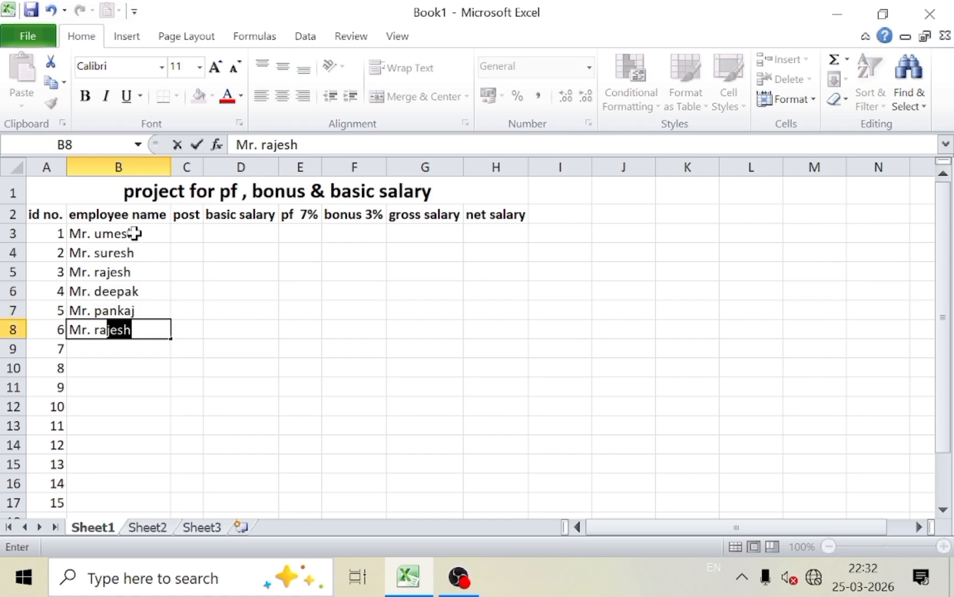
pyautogui.write('jkumar')
pyautogui.press('Return')
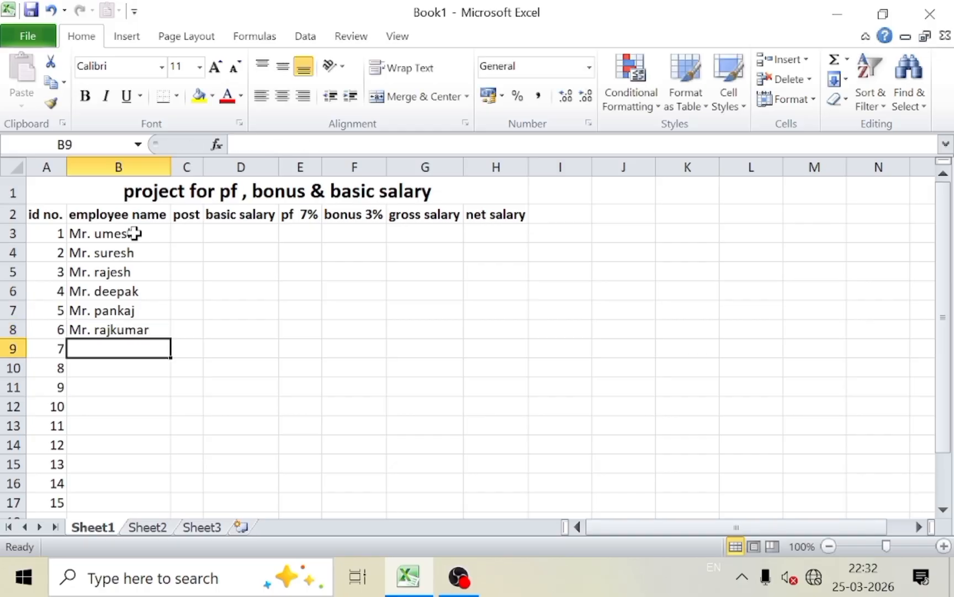
# - Repeat the six employee names from B3 to B8 down through B17 and widen the post column C
pyautogui.moveTo(135, 233); pyautogui.dragTo(167, 511)
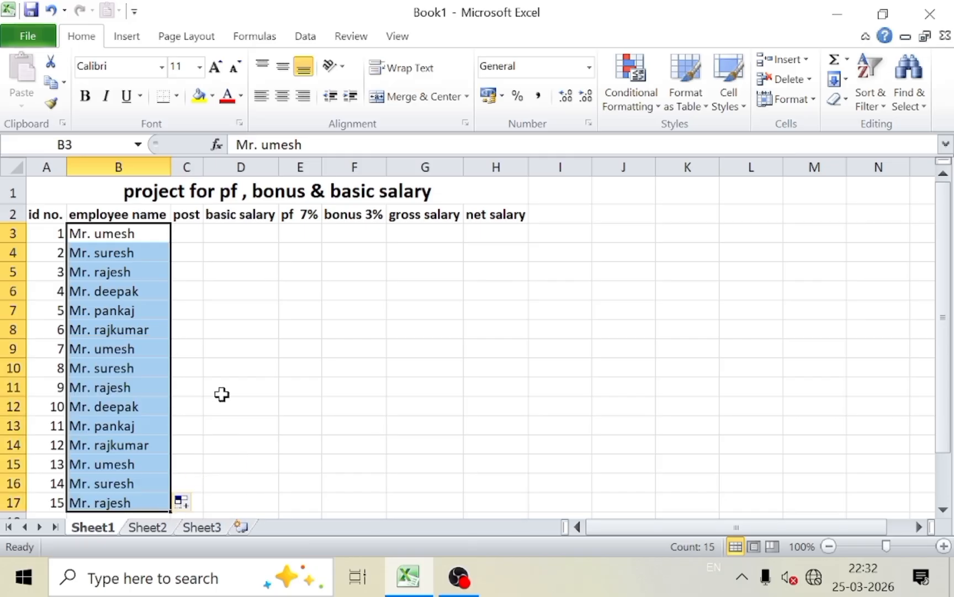
pyautogui.click(234, 368)
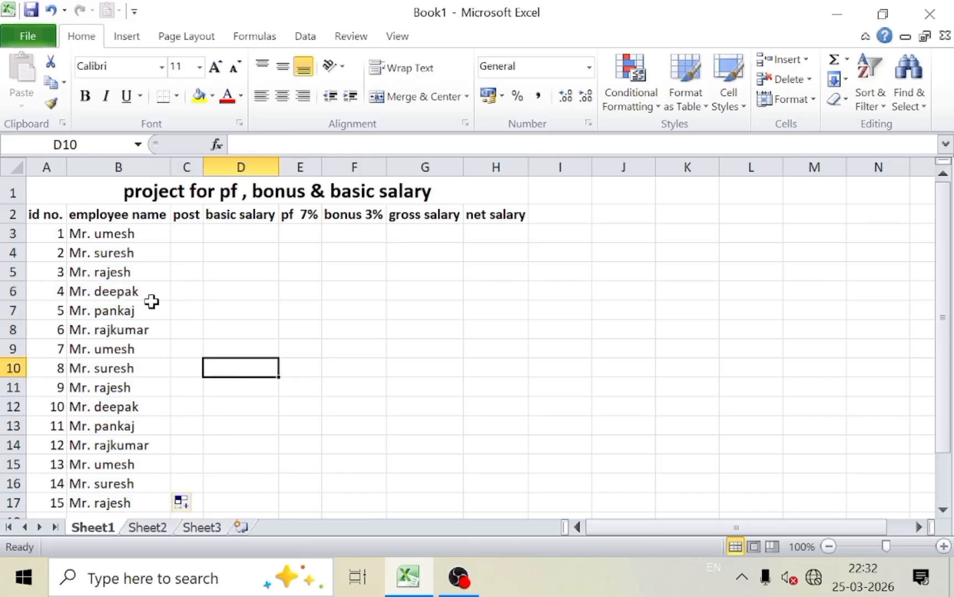
pyautogui.click(190, 231)
pyautogui.moveTo(204, 167); pyautogui.dragTo(253, 167)
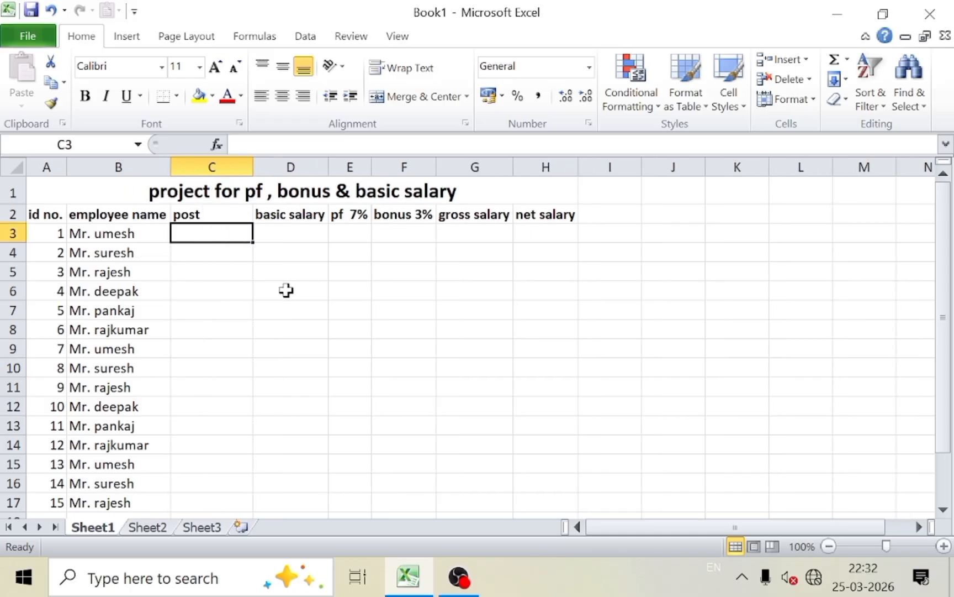
# - Enter the posts manager, helper and worker in cells C3 to C5
pyautogui.write('manager')
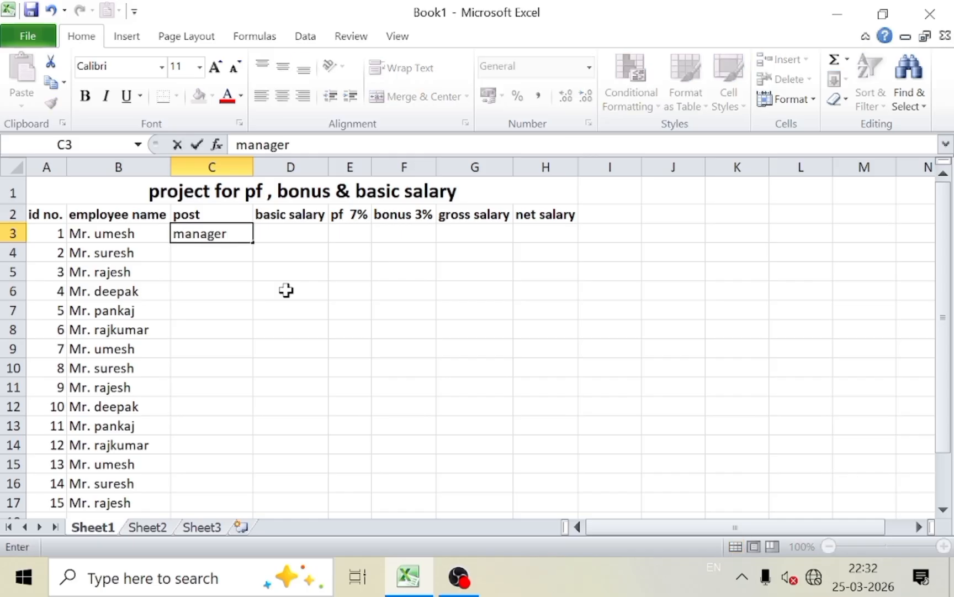
pyautogui.press('Return')
pyautogui.write('helper')
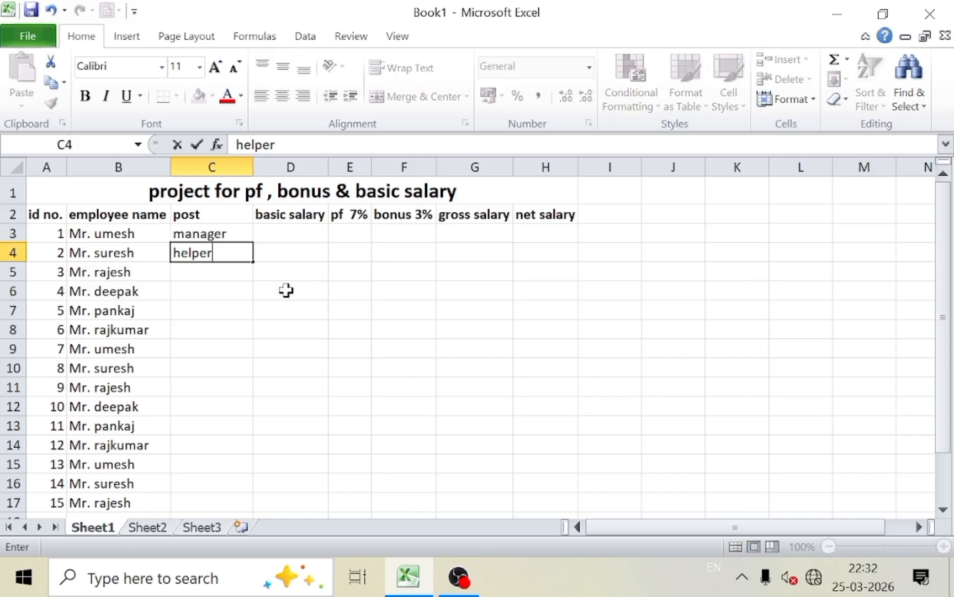
pyautogui.press('Return')
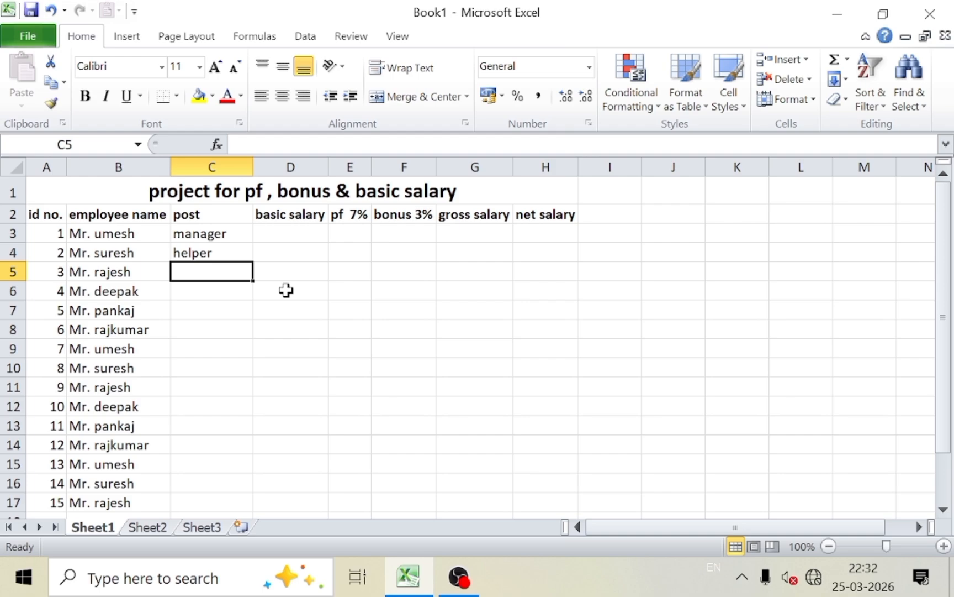
pyautogui.write('wor')
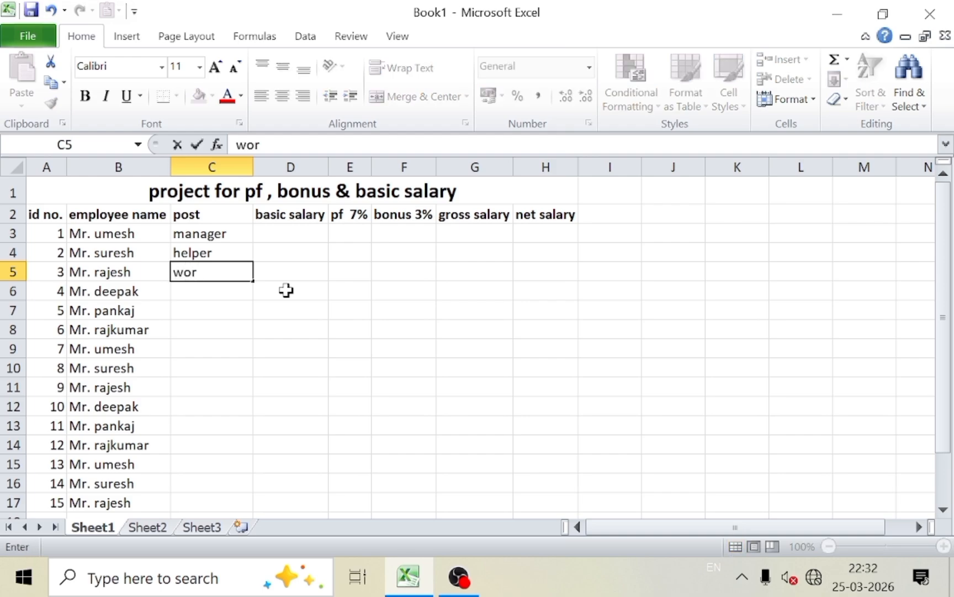
pyautogui.write('ker')
pyautogui.press('Return')
# - Enter the posts forman in C6 and watchman in C7
pyautogui.write('form')
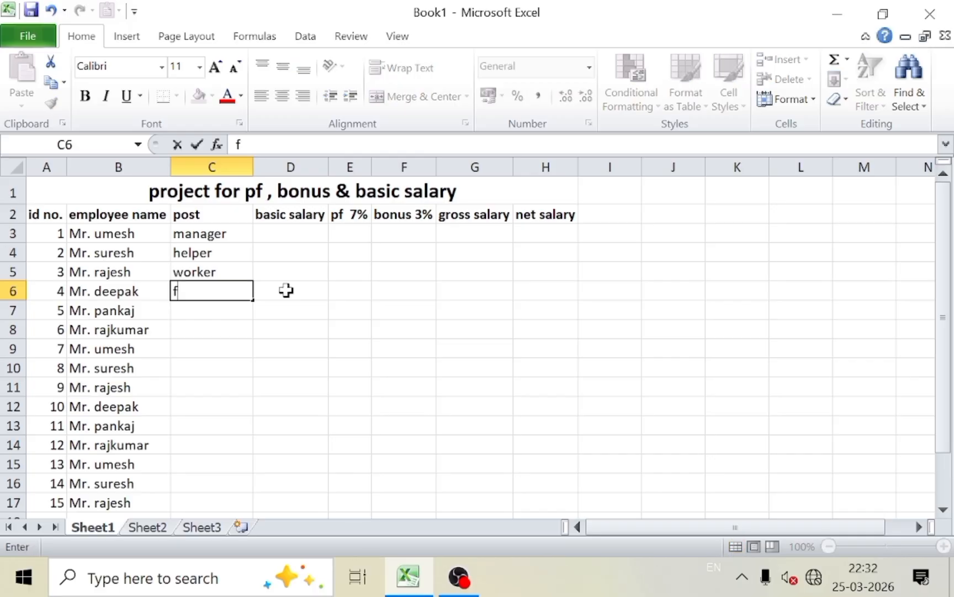
pyautogui.press('Return')
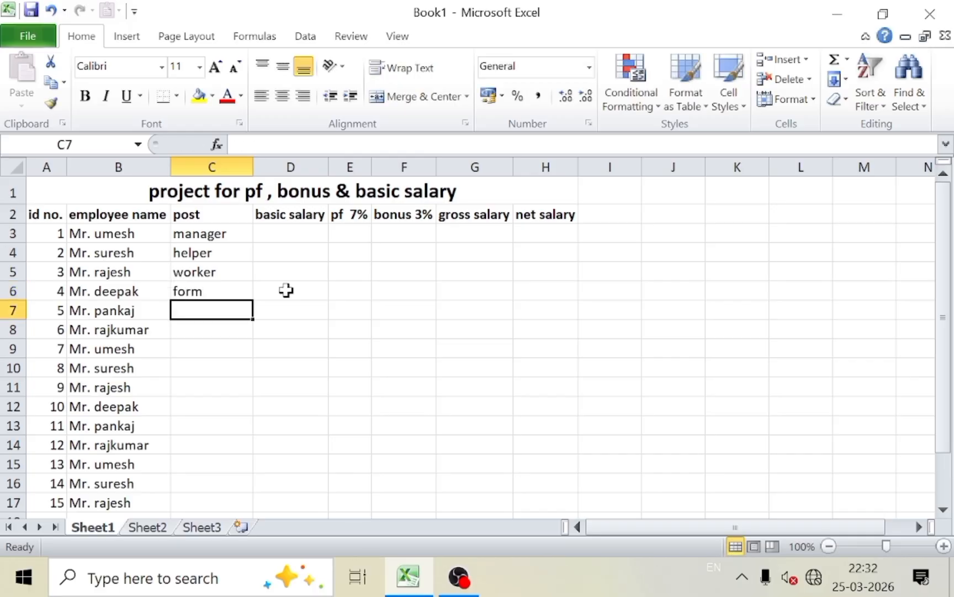
pyautogui.press('Up')
pyautogui.write('forman')
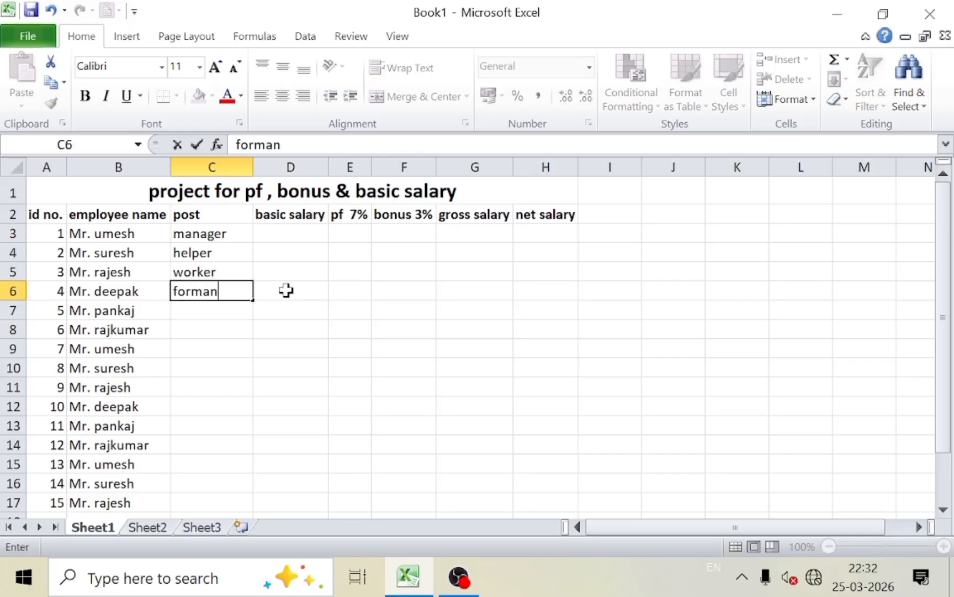
pyautogui.press('Return')
pyautogui.write('watc')
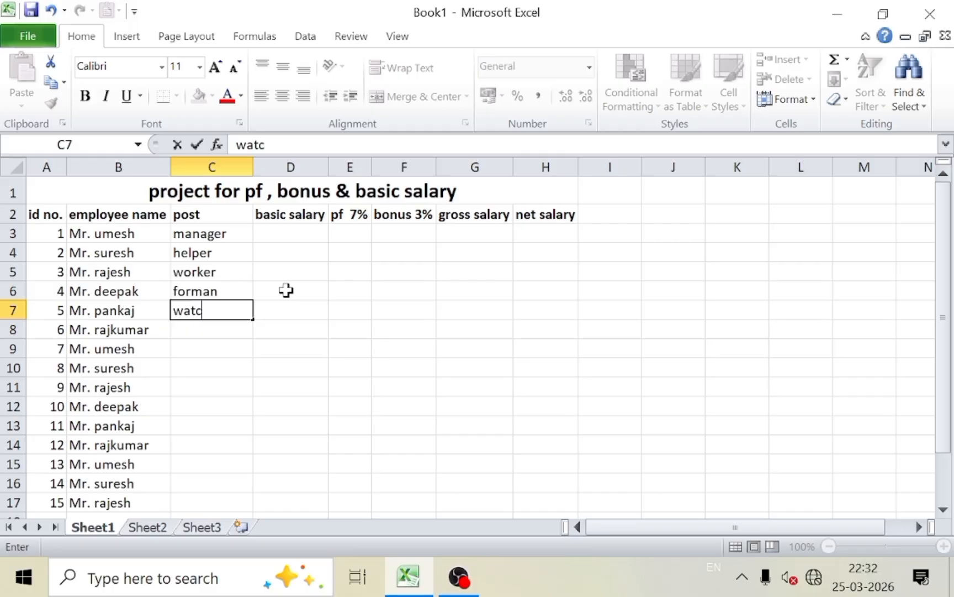
pyautogui.write('hman')
pyautogui.press('Return')
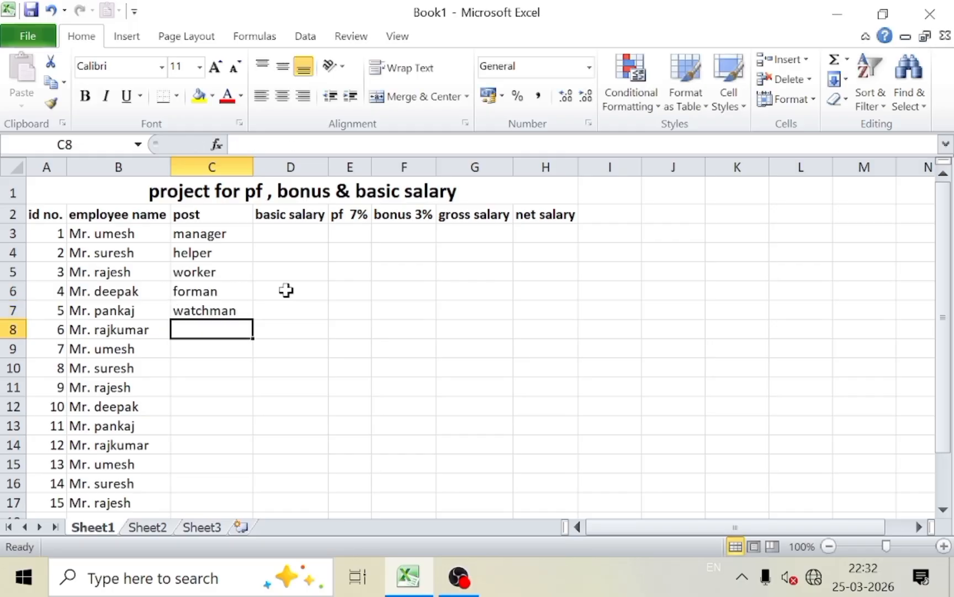
# - Repeat the five posts from C3 to C7 down the post column through C17
pyautogui.moveTo(231, 241); pyautogui.dragTo(215, 310)
pyautogui.doubleClick(251, 320)
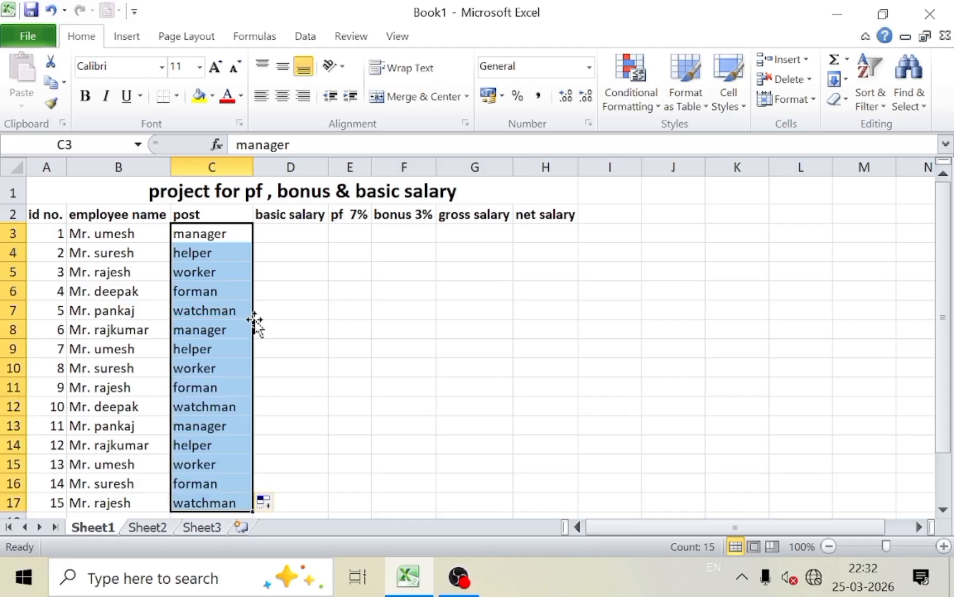
pyautogui.click(334, 368)
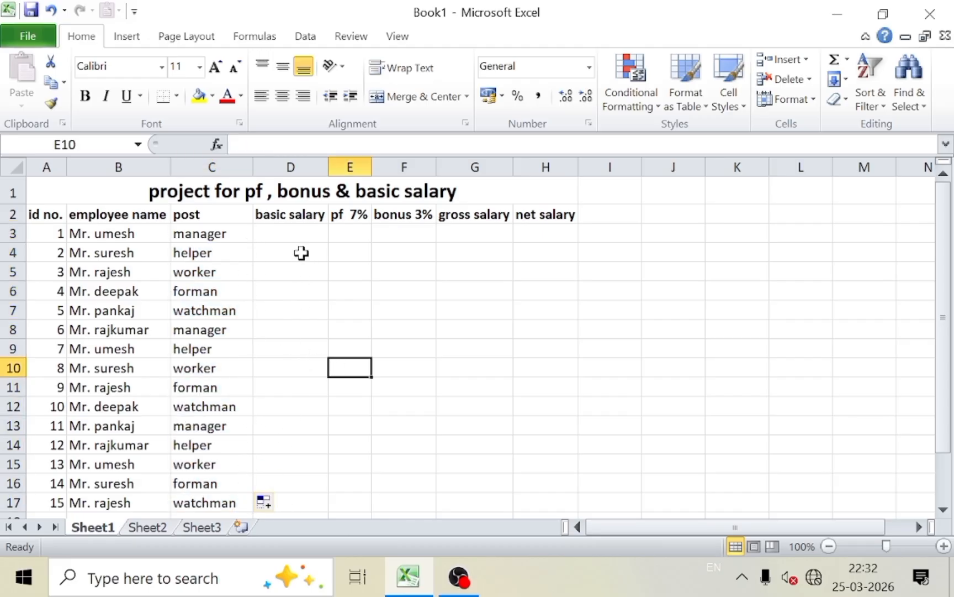
pyautogui.click(298, 234)
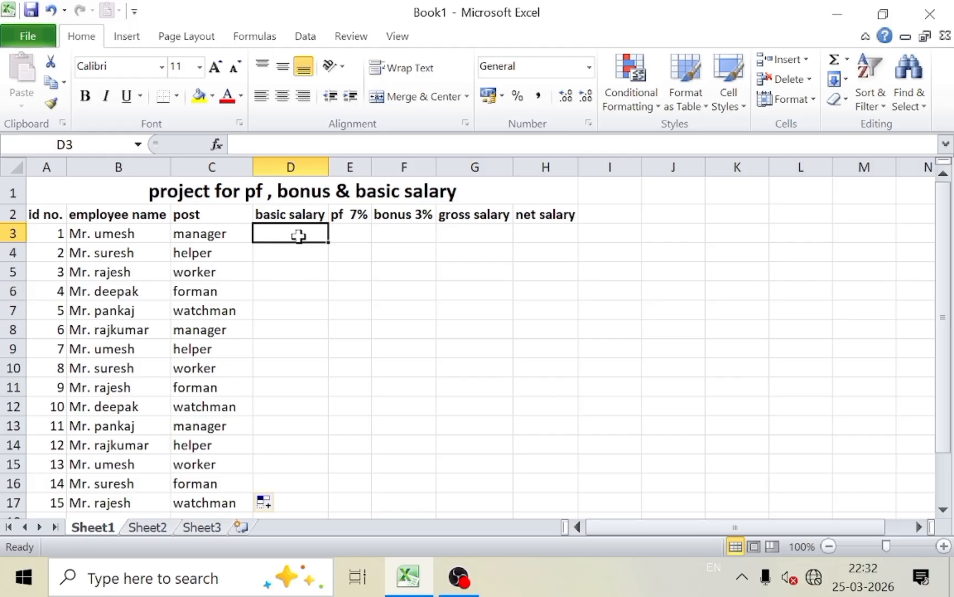
pyautogui.click(106, 304)
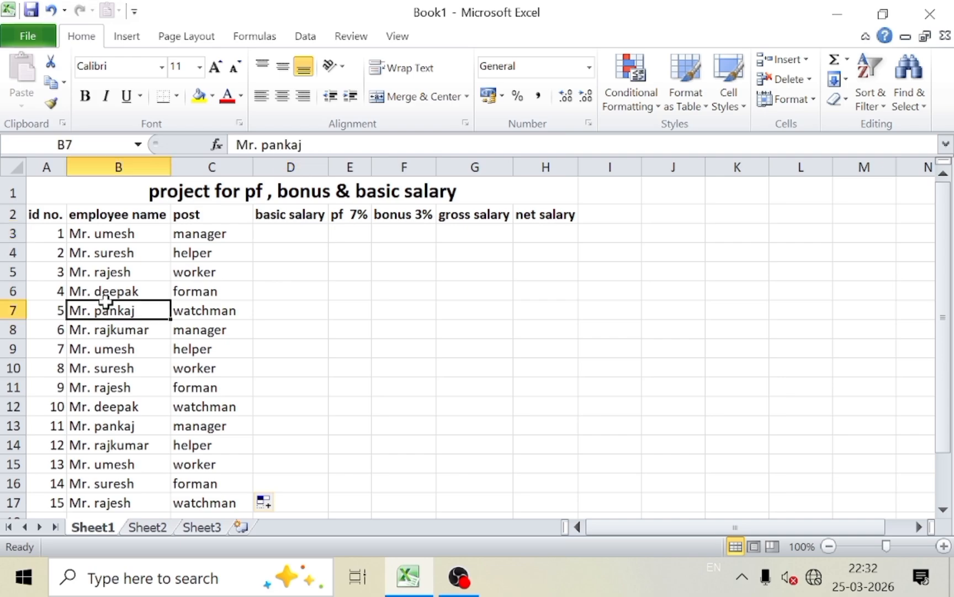
pyautogui.click(193, 309)
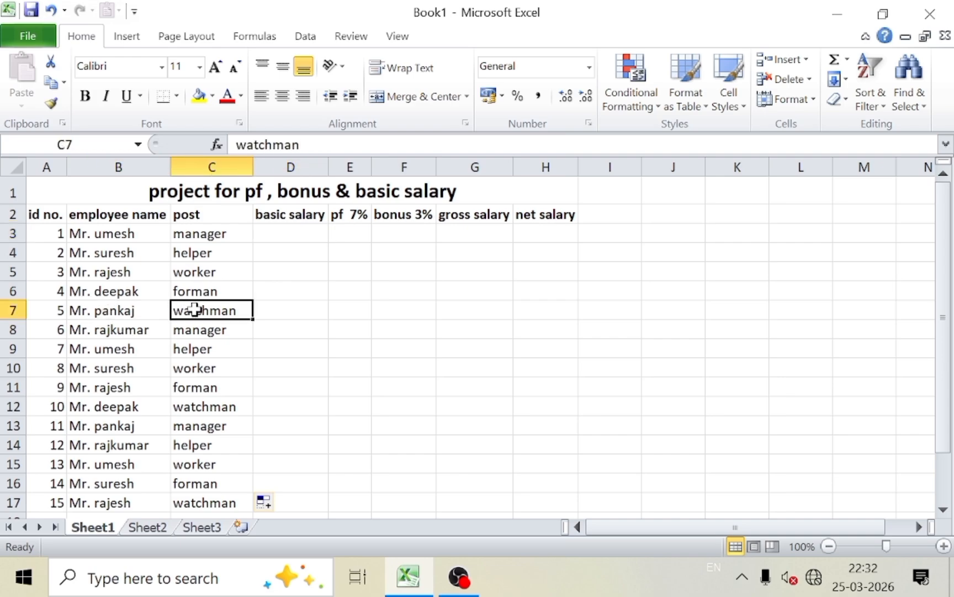
pyautogui.click(257, 249)
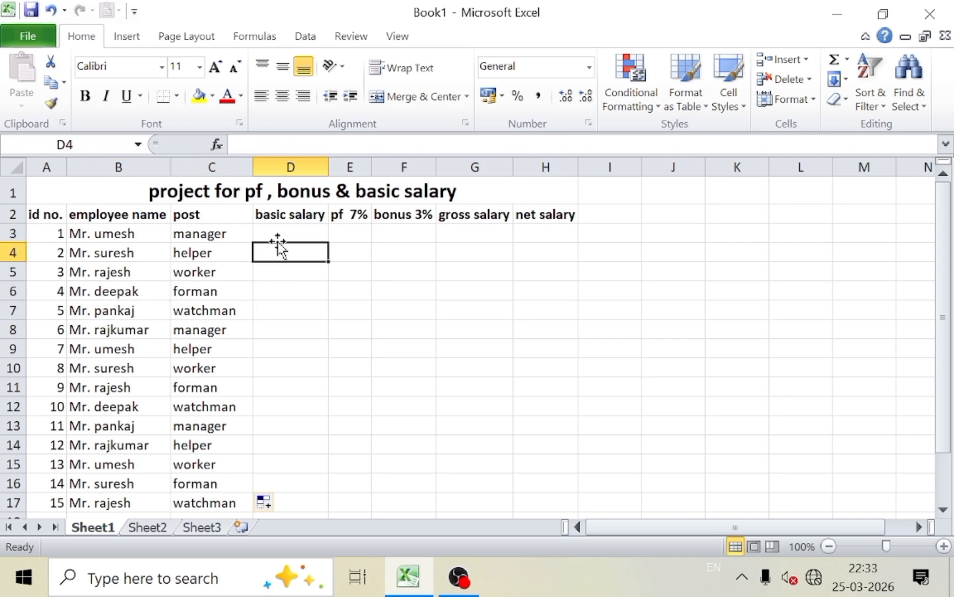
# - Enter the basic salary formula =RANDBETWEEN(10000,50000) in D3 and fill it down to D17
pyautogui.click(284, 235)
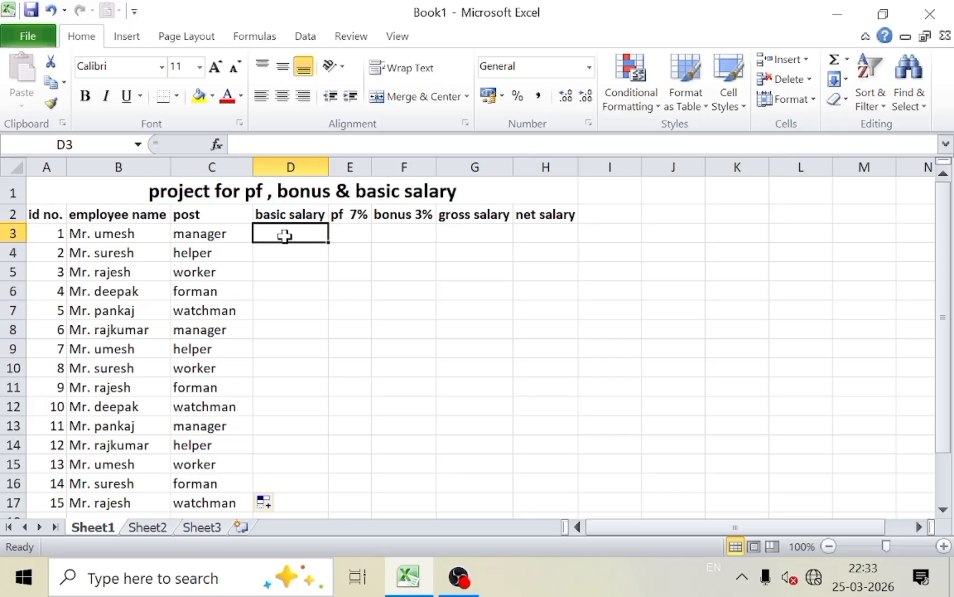
pyautogui.write('=r')
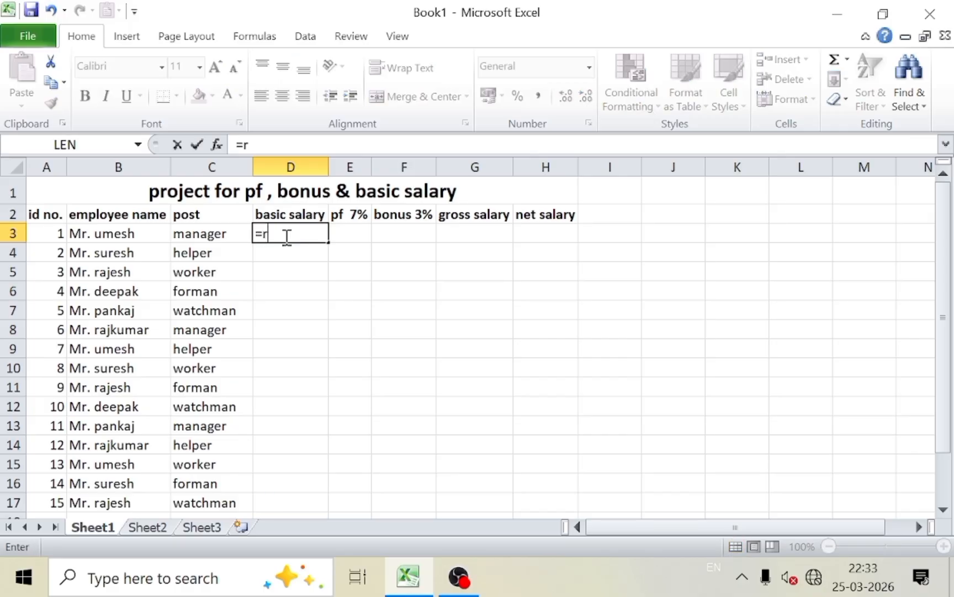
pyautogui.write('and')
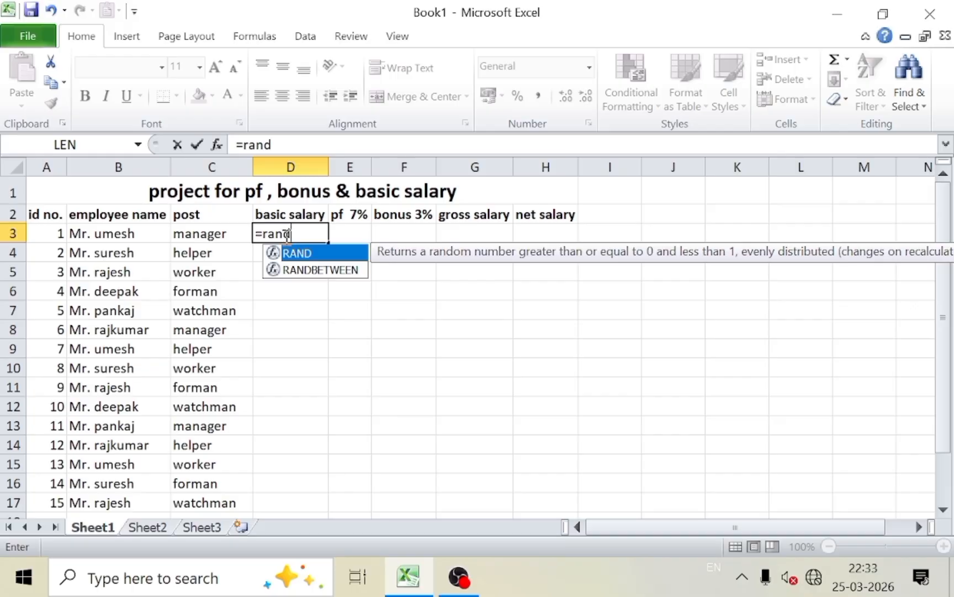
pyautogui.write('bet')
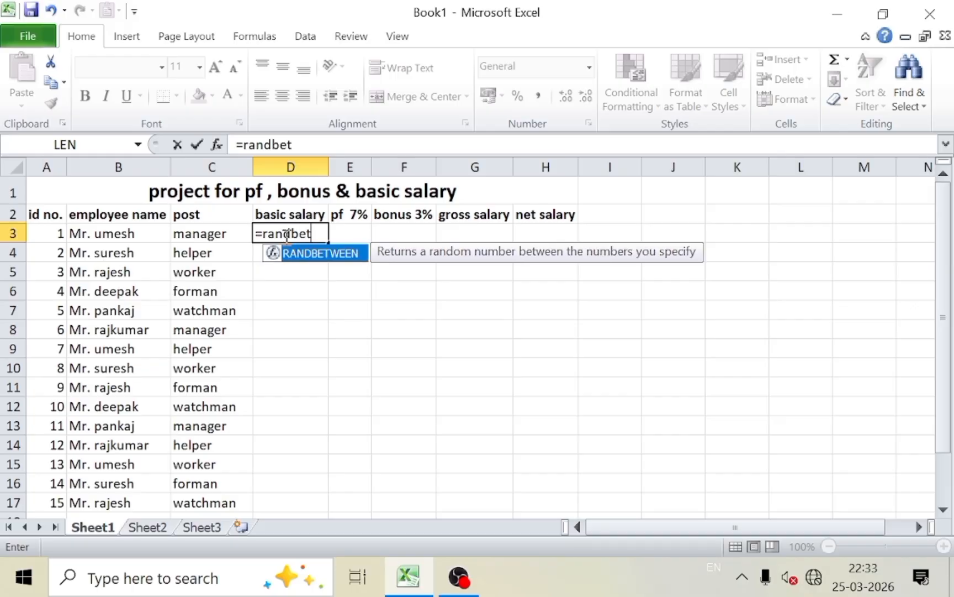
pyautogui.write('ween(')
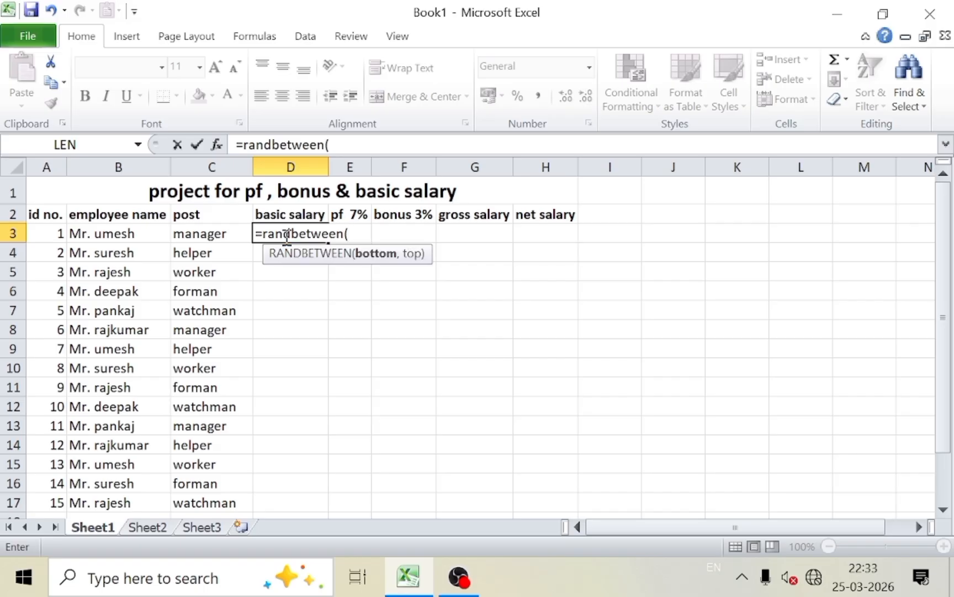
pyautogui.write('10000')
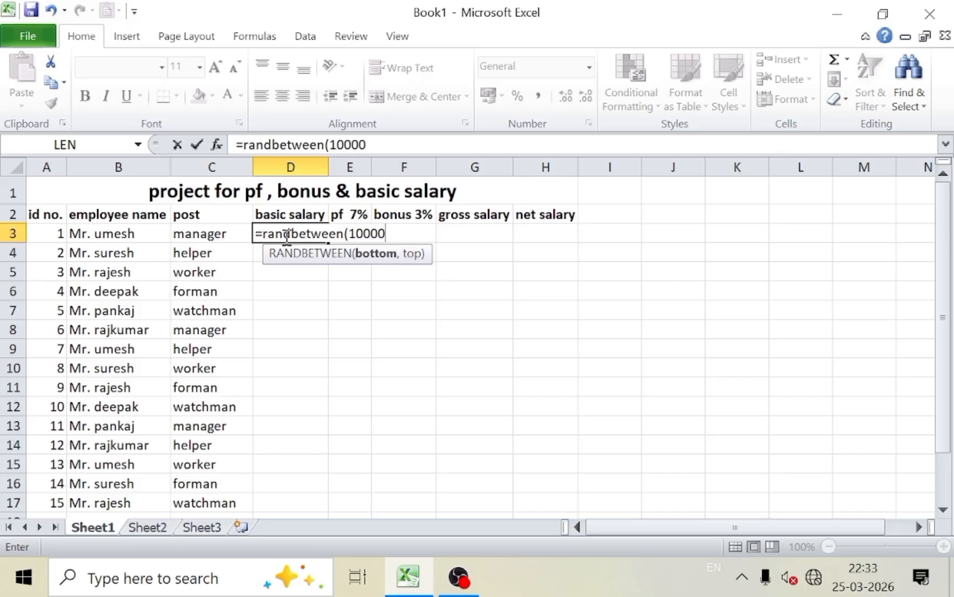
pyautogui.write(',5000')
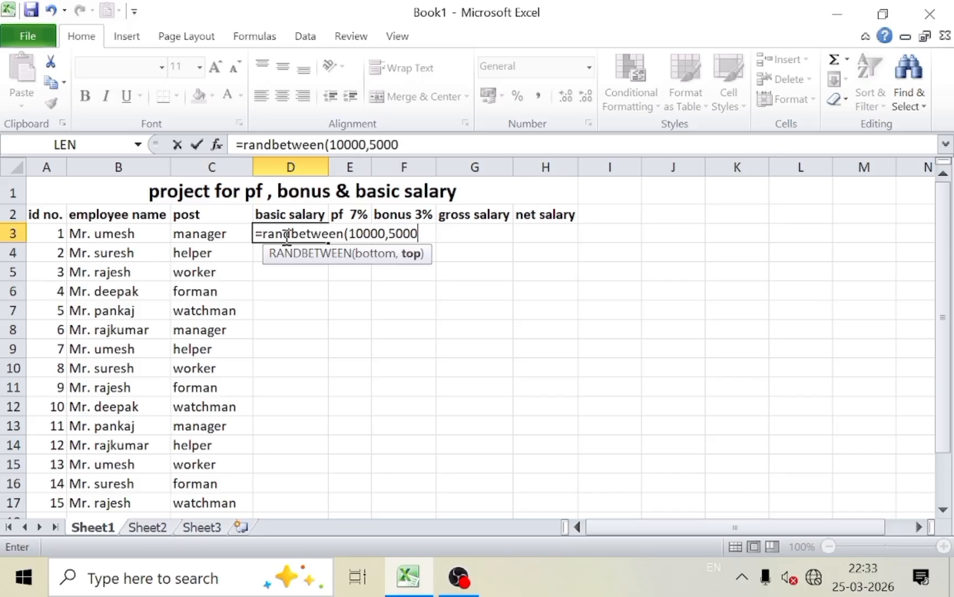
pyautogui.write('0)')
pyautogui.press('Return')
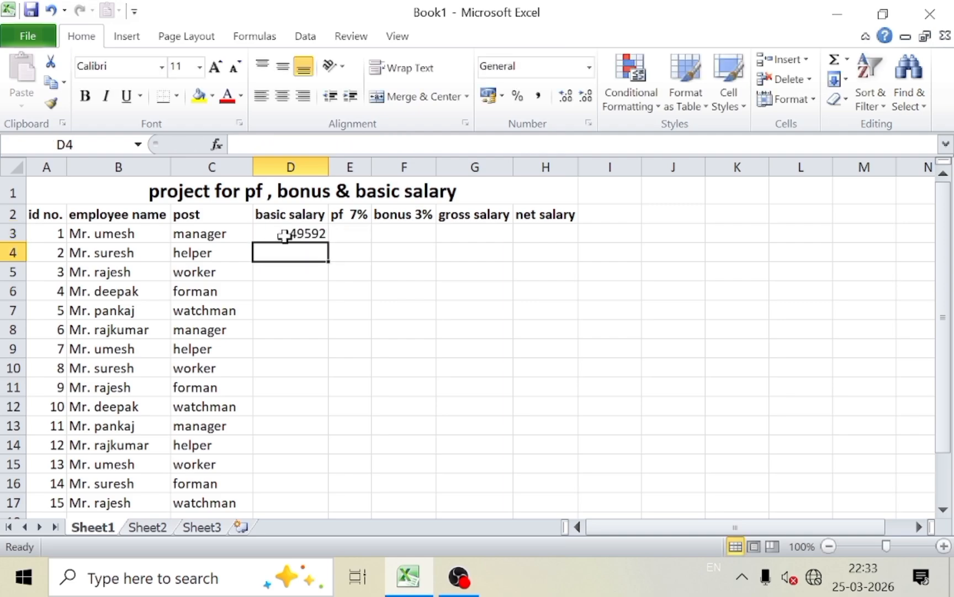
pyautogui.click(284, 235)
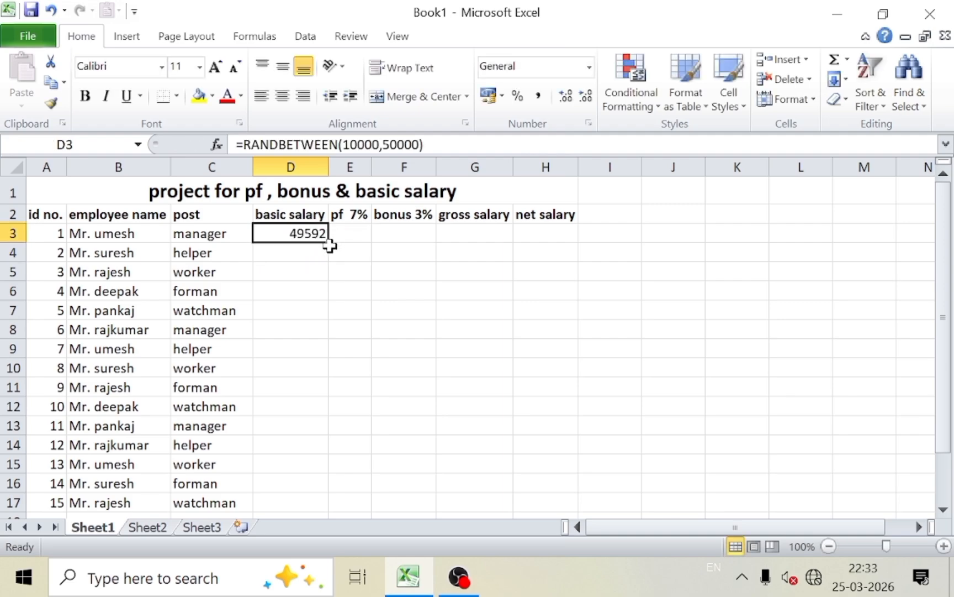
pyautogui.moveTo(329, 246); pyautogui.dragTo(311, 505)
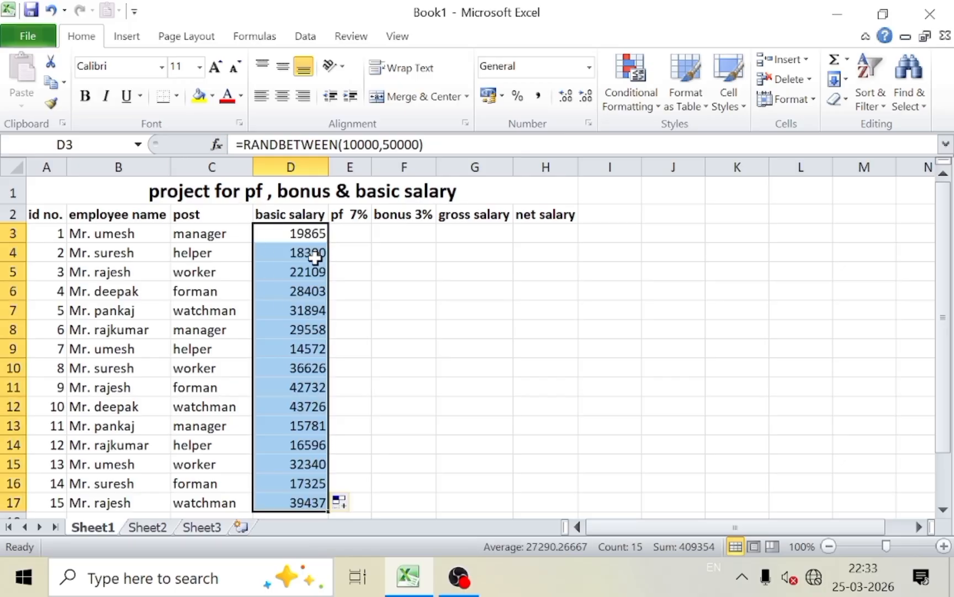
# - Replace the random salary formulas in D3 to D17 with their values by copying and pasting values only in place
pyautogui.click(51, 81)
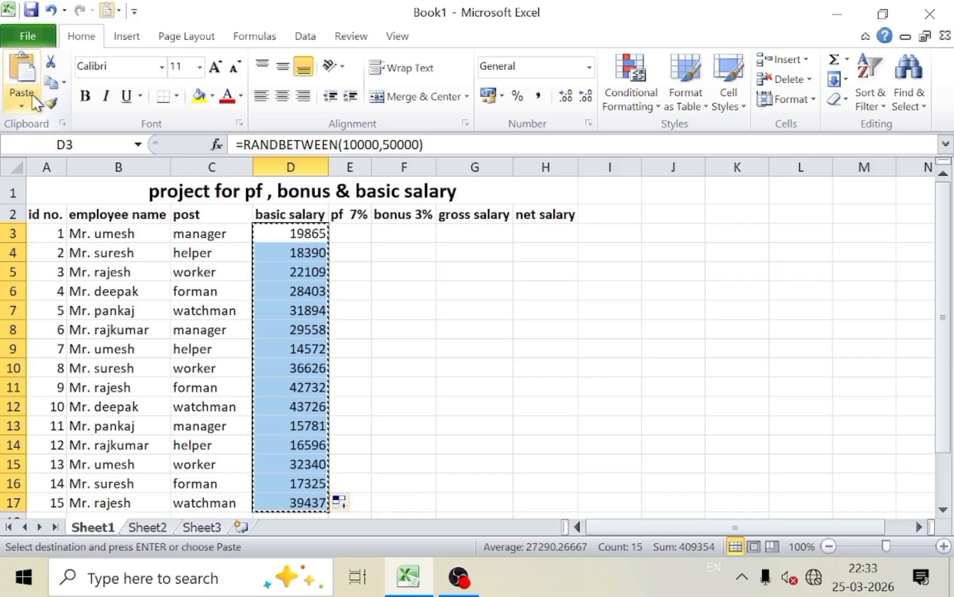
pyautogui.click(21, 94)
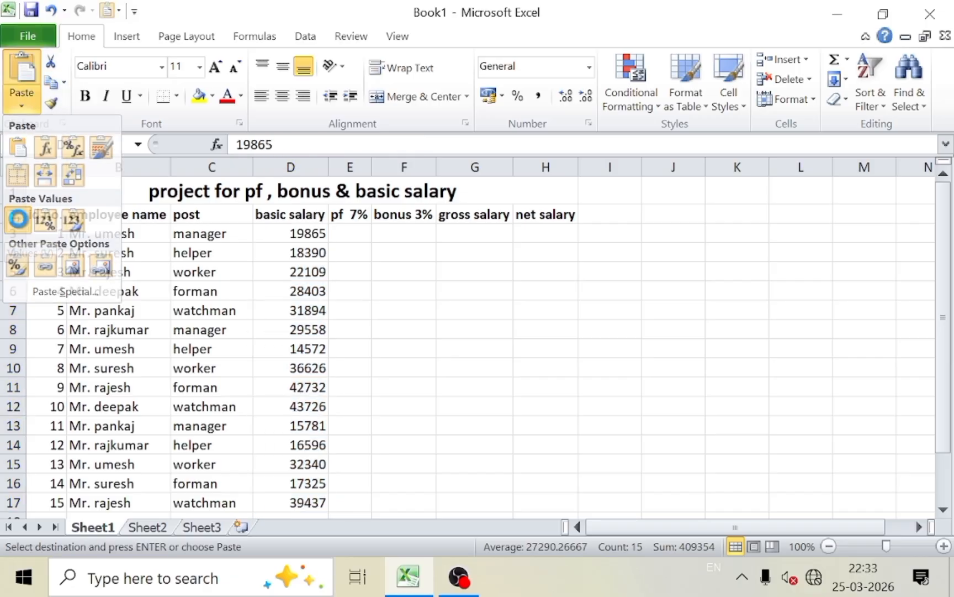
pyautogui.click(18, 219)
pyautogui.click(366, 275)
pyautogui.press('Escape')
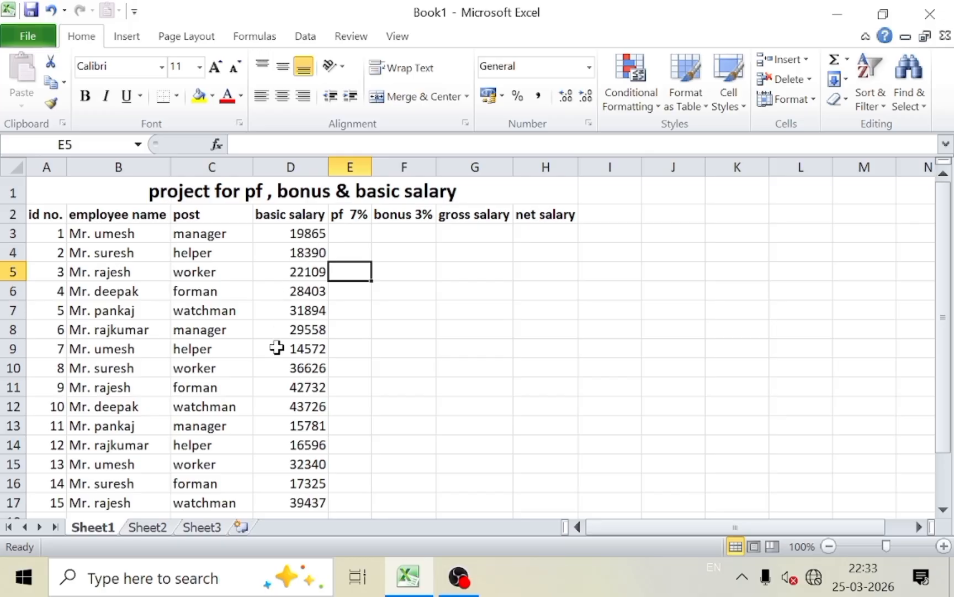
# - Enter the PF formula =D3*7% in E3 and fill it down to E17
pyautogui.click(359, 235)
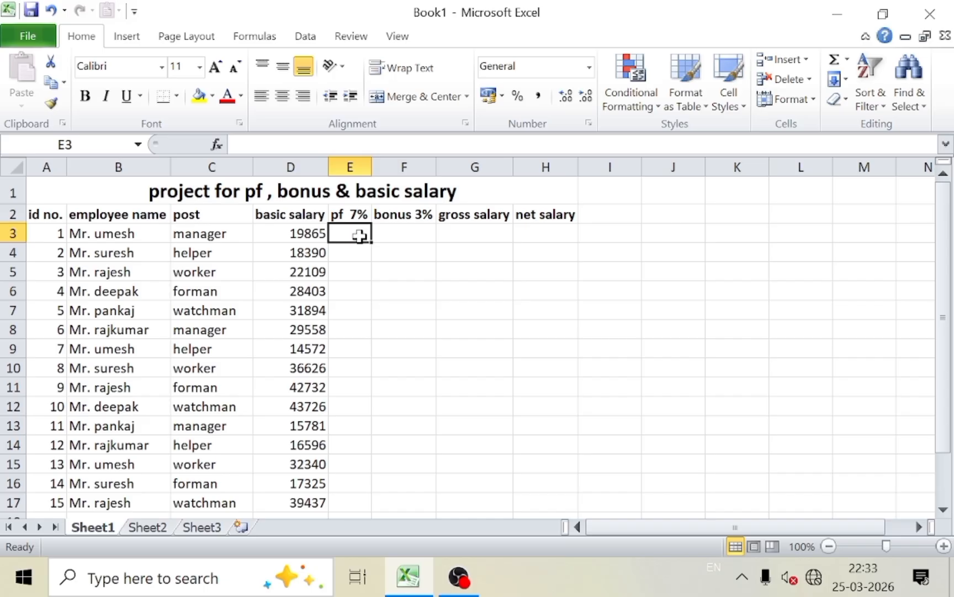
pyautogui.write('=')
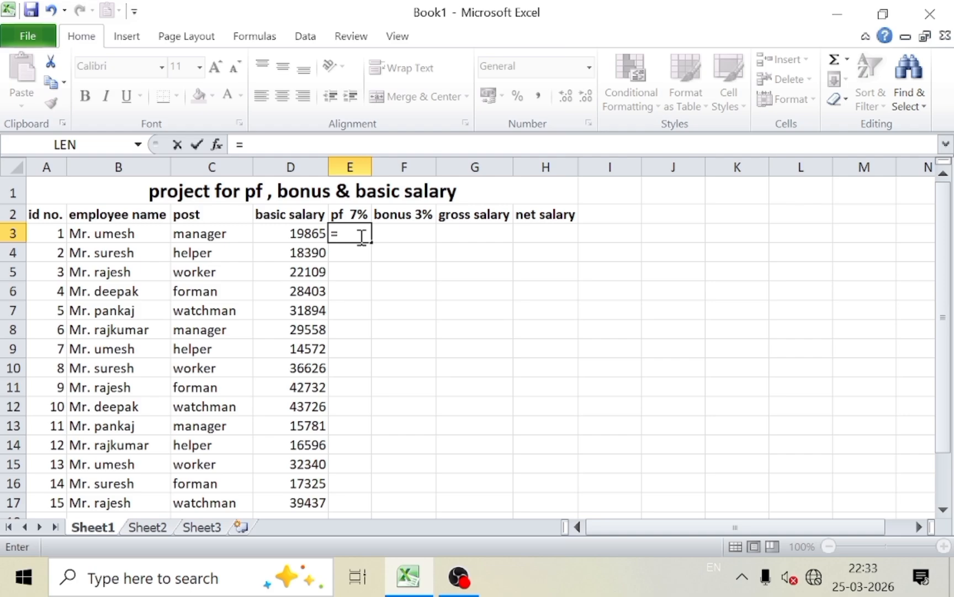
pyautogui.click(280, 229)
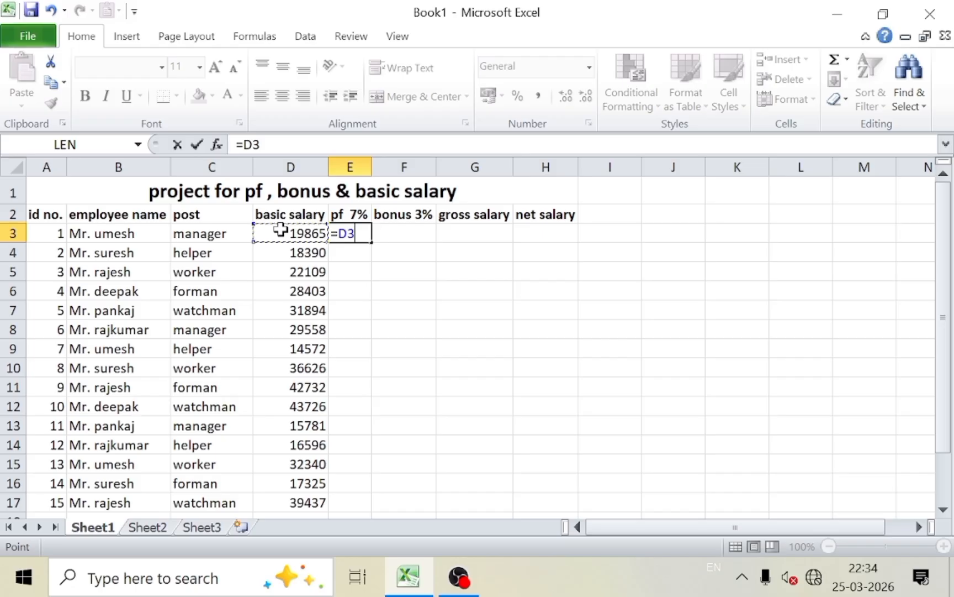
pyautogui.write('*7%')
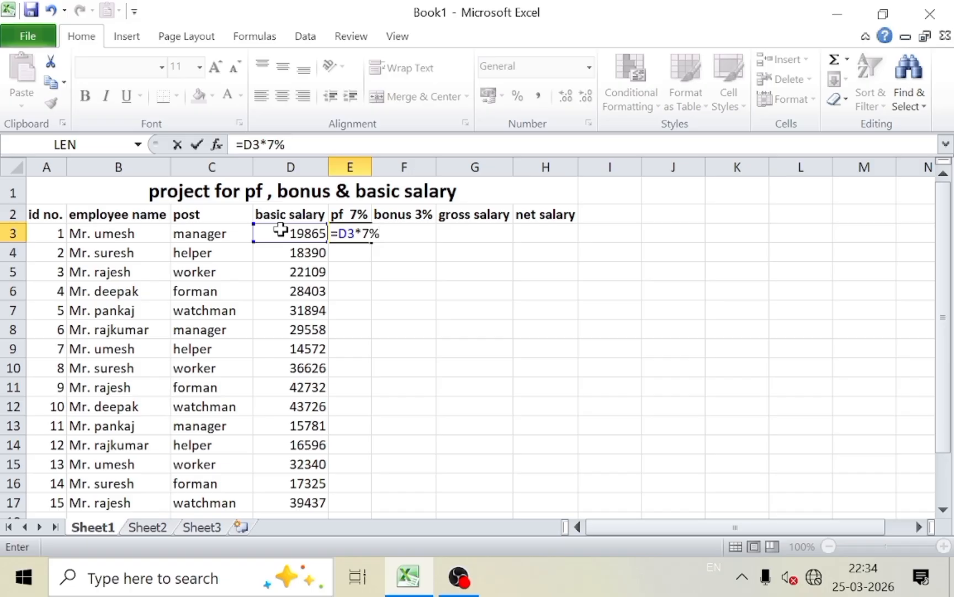
pyautogui.press('Return')
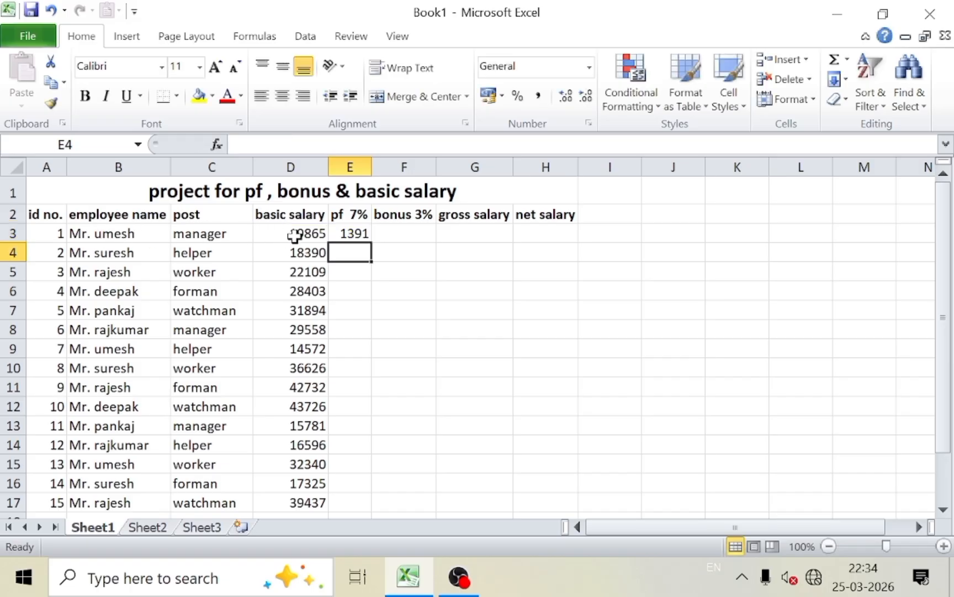
pyautogui.click(353, 232)
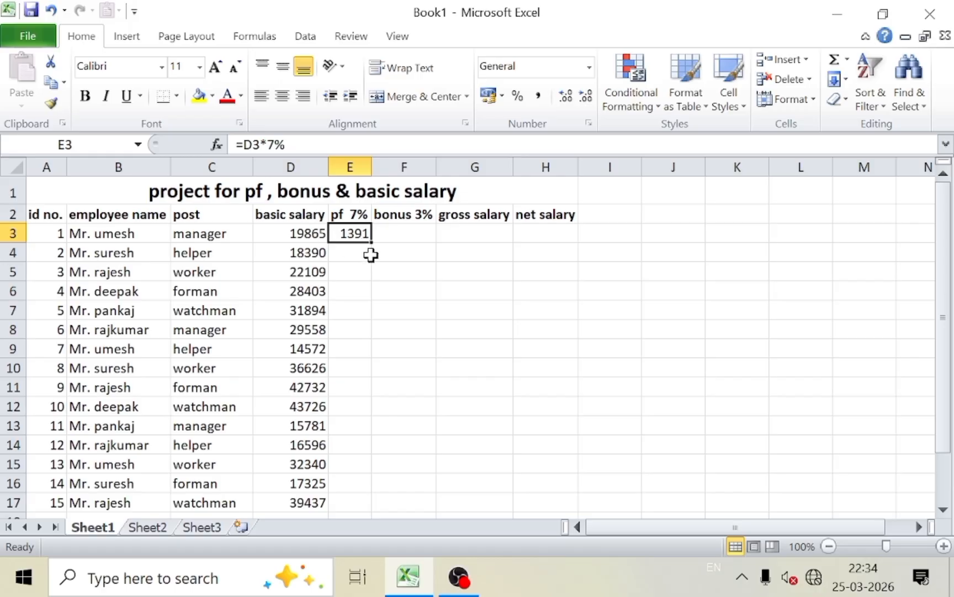
pyautogui.moveTo(371, 241); pyautogui.dragTo(366, 437)
pyautogui.scroll(1, 365, 411)
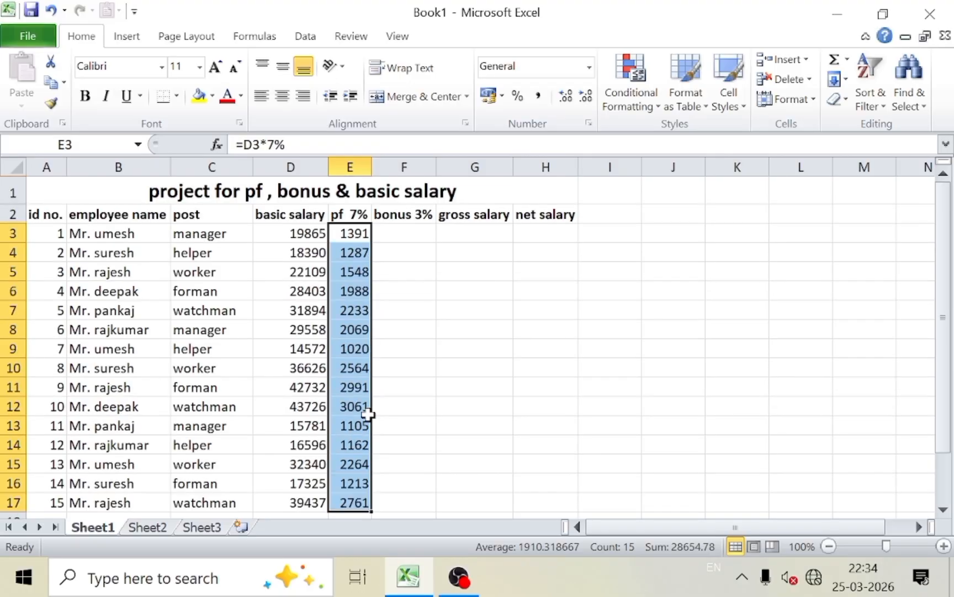
pyautogui.click(443, 327)
pyautogui.moveTo(360, 231); pyautogui.dragTo(367, 503)
# - Enter the bonus formula =D3*3% in F3 and fill it down to F17
pyautogui.click(393, 237)
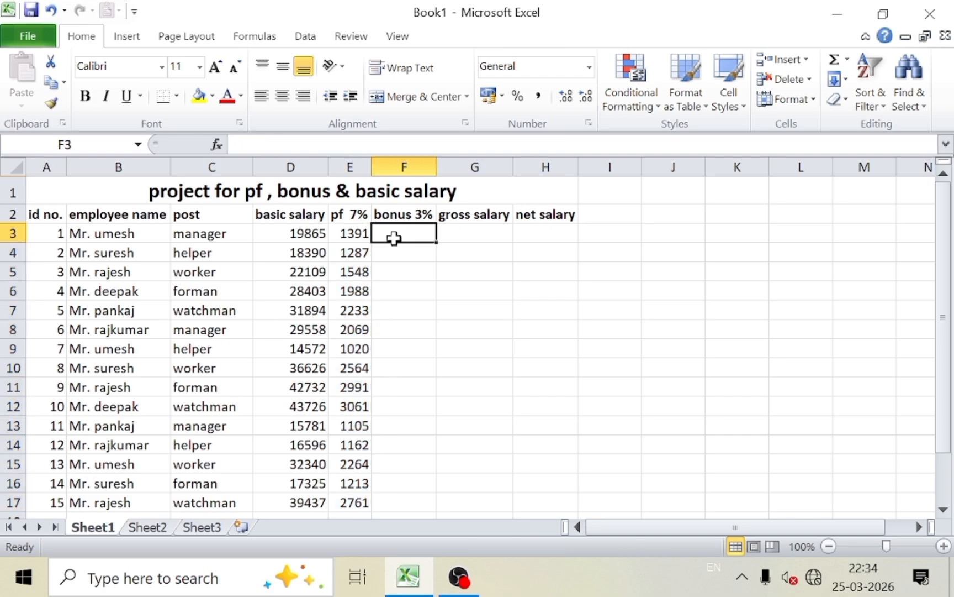
pyautogui.write('=')
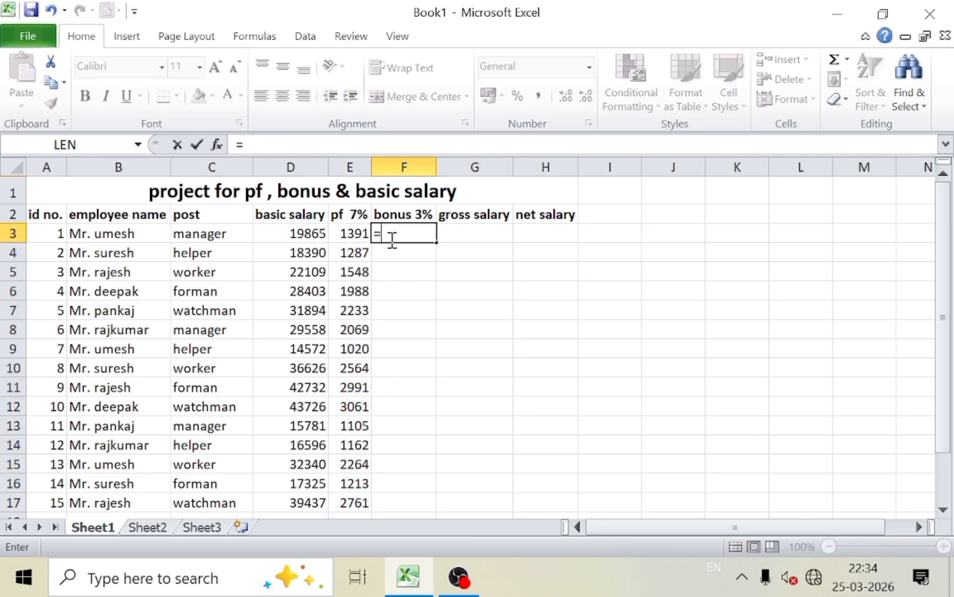
pyautogui.click(273, 234)
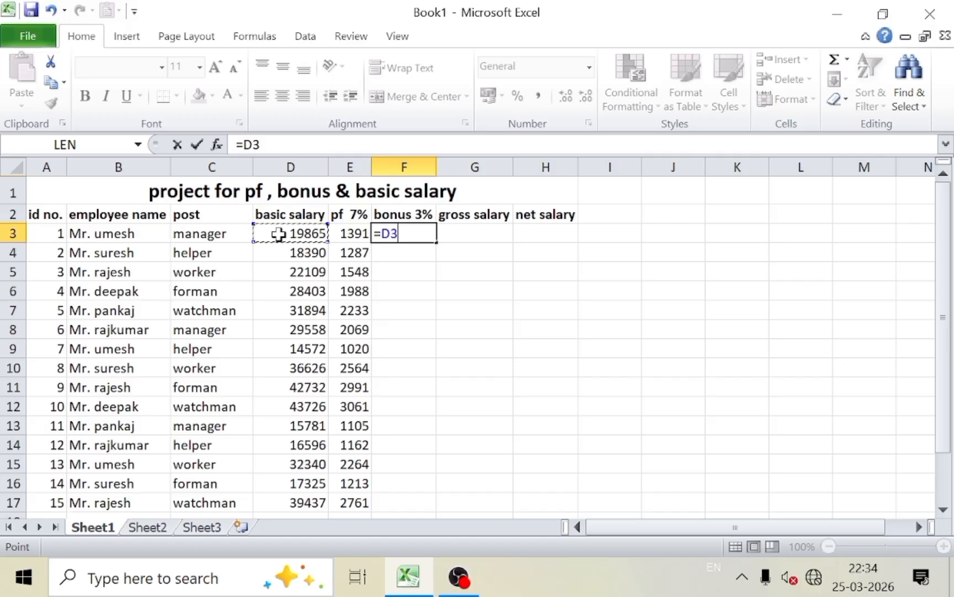
pyautogui.write('*3')
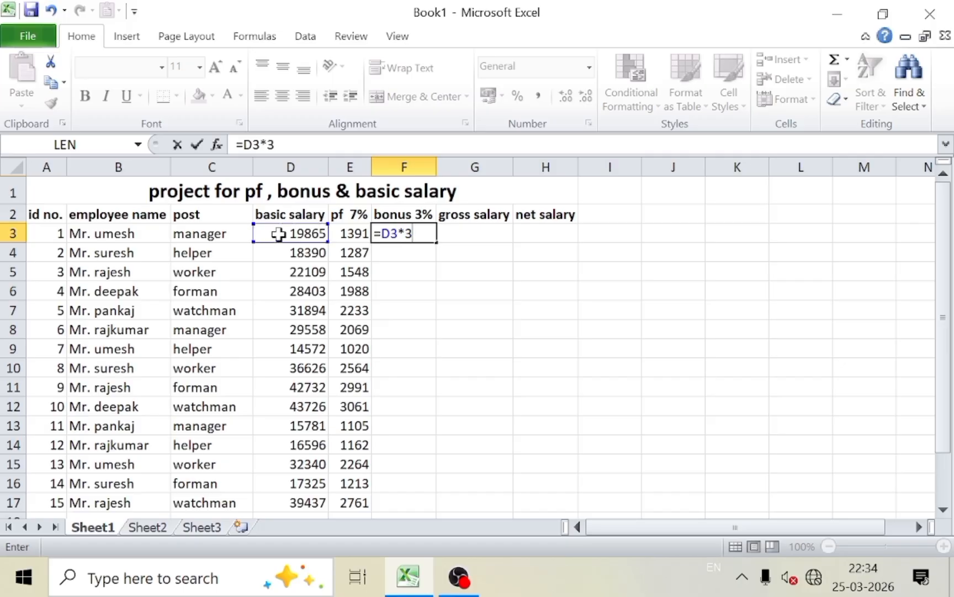
pyautogui.write('%')
pyautogui.press('Return')
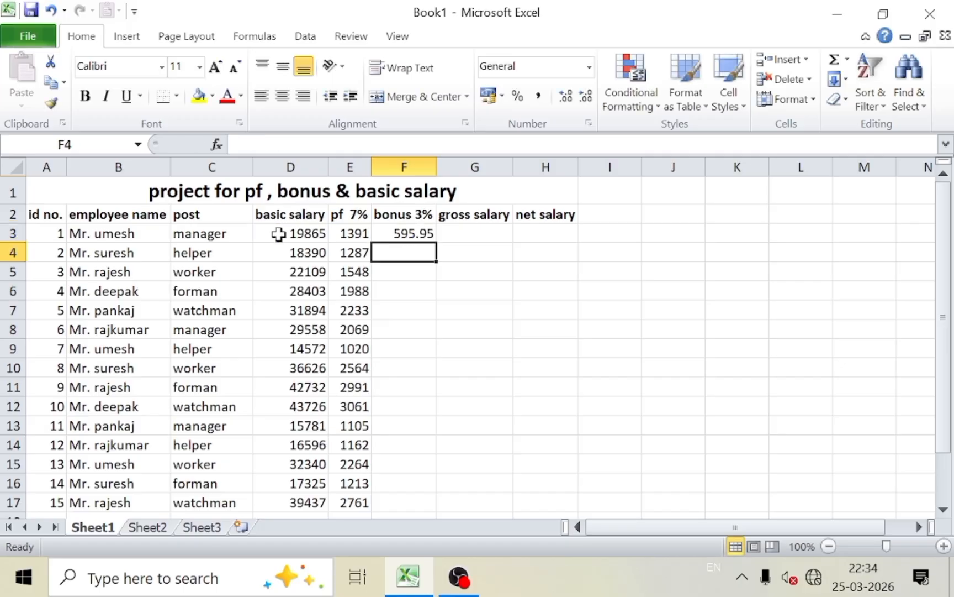
pyautogui.click(406, 231)
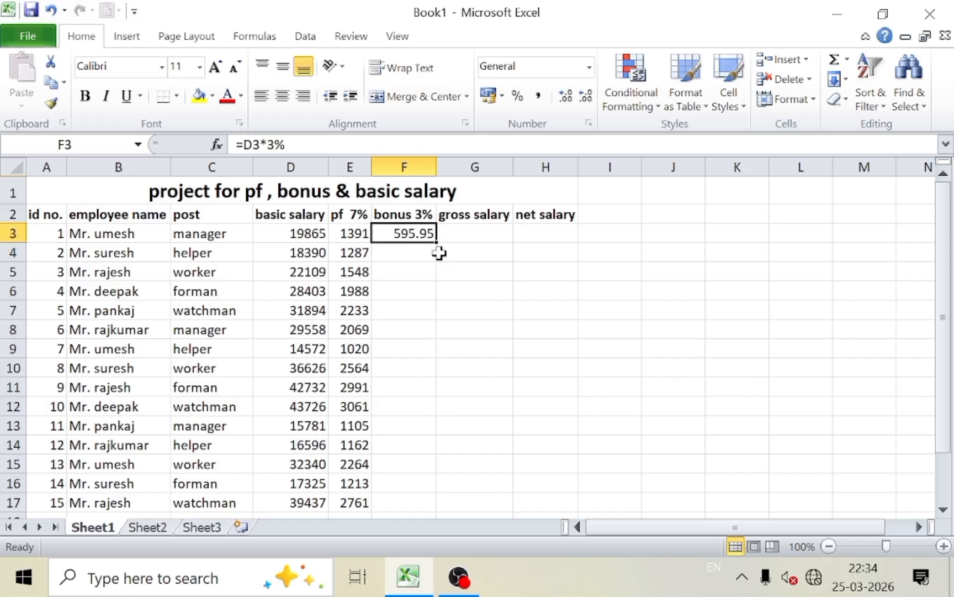
pyautogui.moveTo(437, 244); pyautogui.dragTo(451, 505)
pyautogui.click(479, 349)
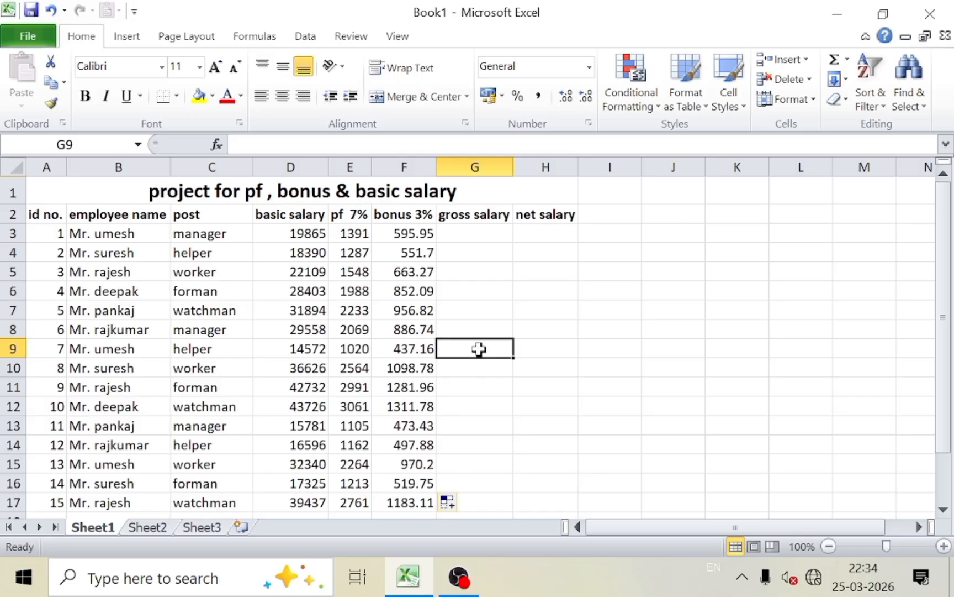
# - Enter the gross salary formula =SUM(D3:F3) in G3 and fill it down to G17
pyautogui.moveTo(467, 245); pyautogui.dragTo(468, 234)
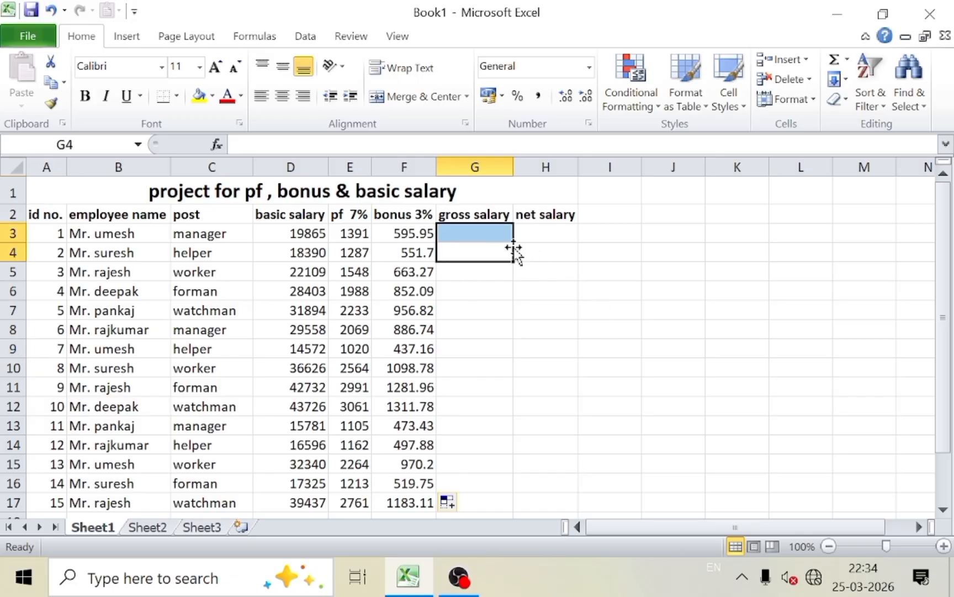
pyautogui.click(502, 235)
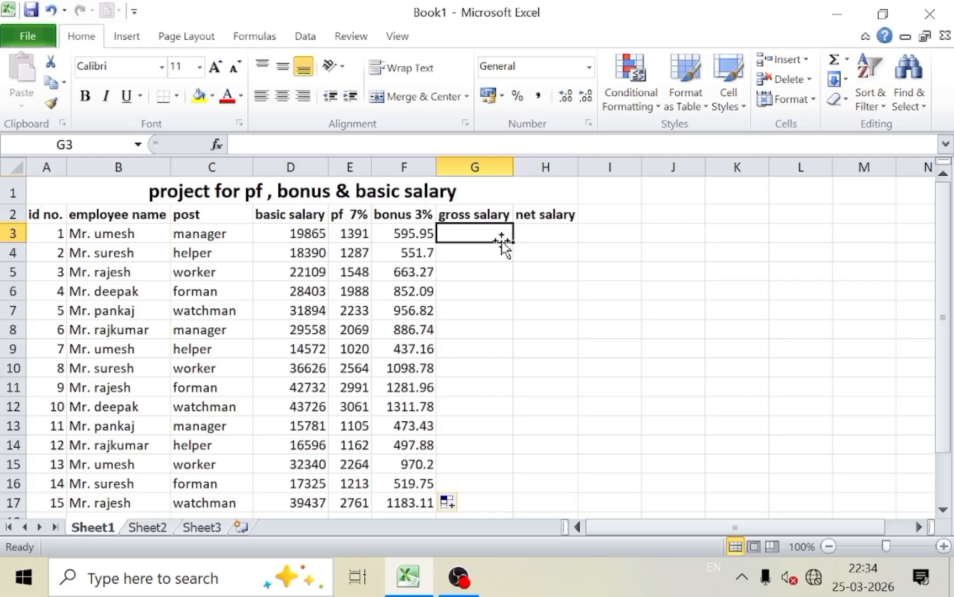
pyautogui.write('=')
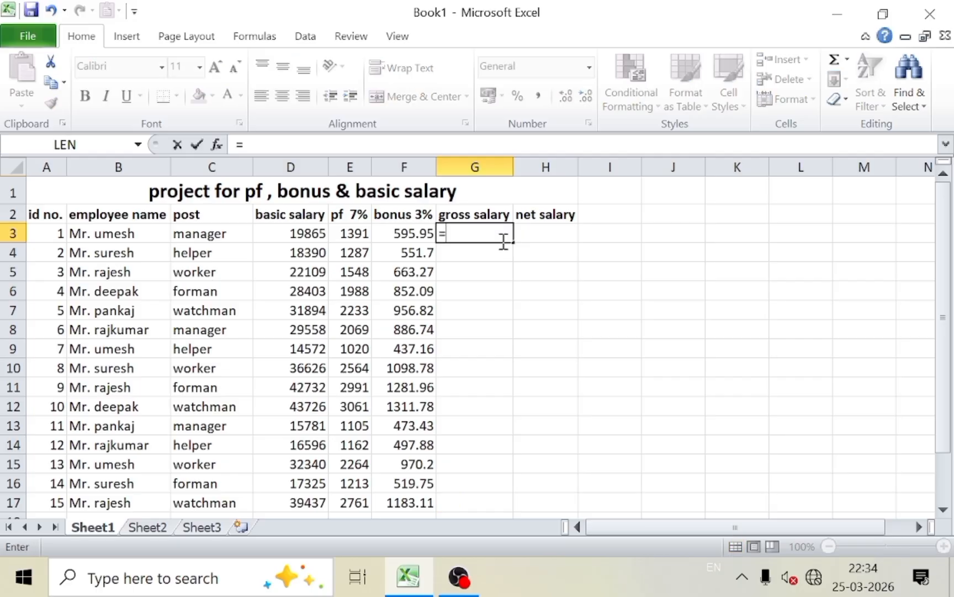
pyautogui.write('s')
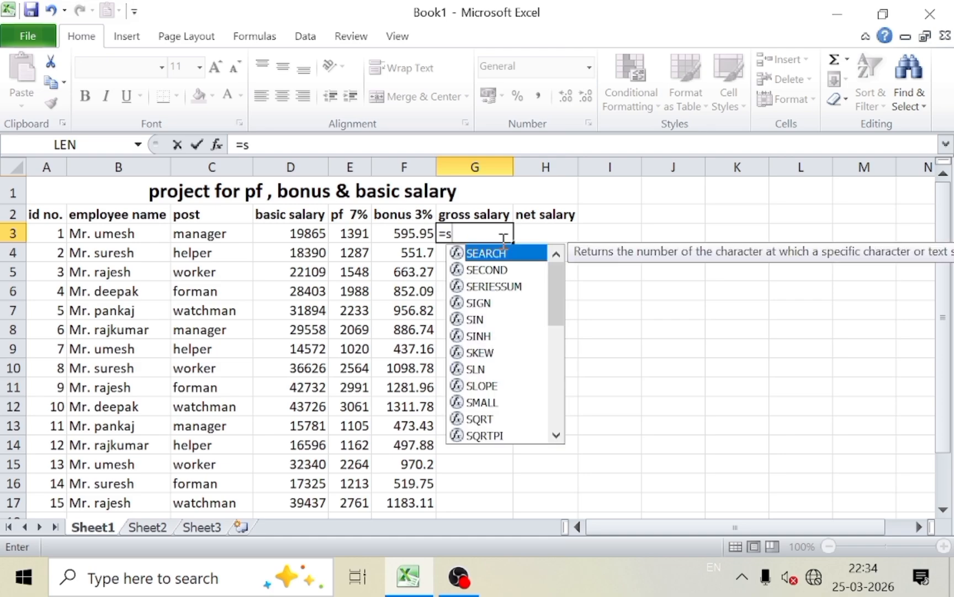
pyautogui.write('um(')
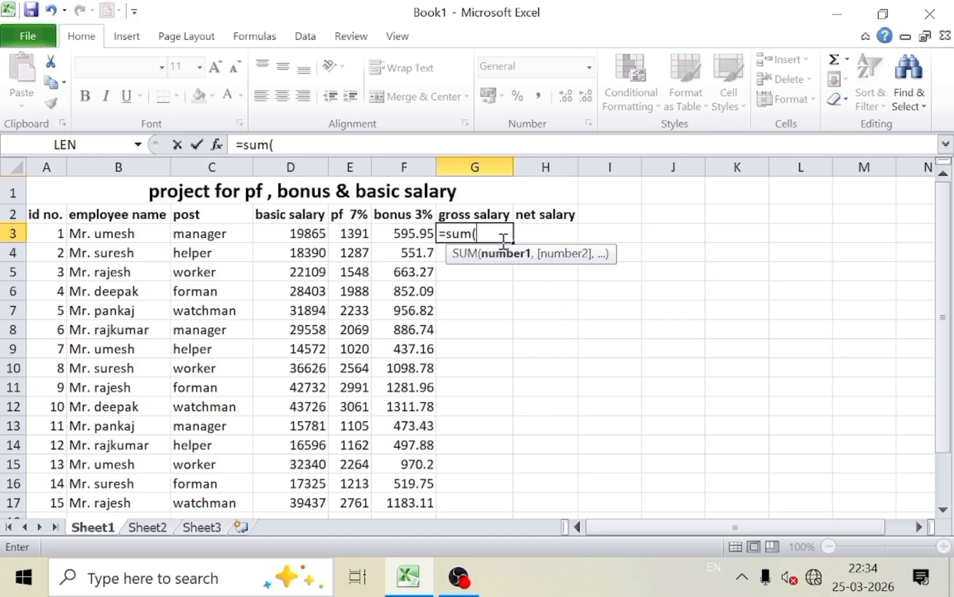
pyautogui.moveTo(298, 233); pyautogui.dragTo(403, 235)
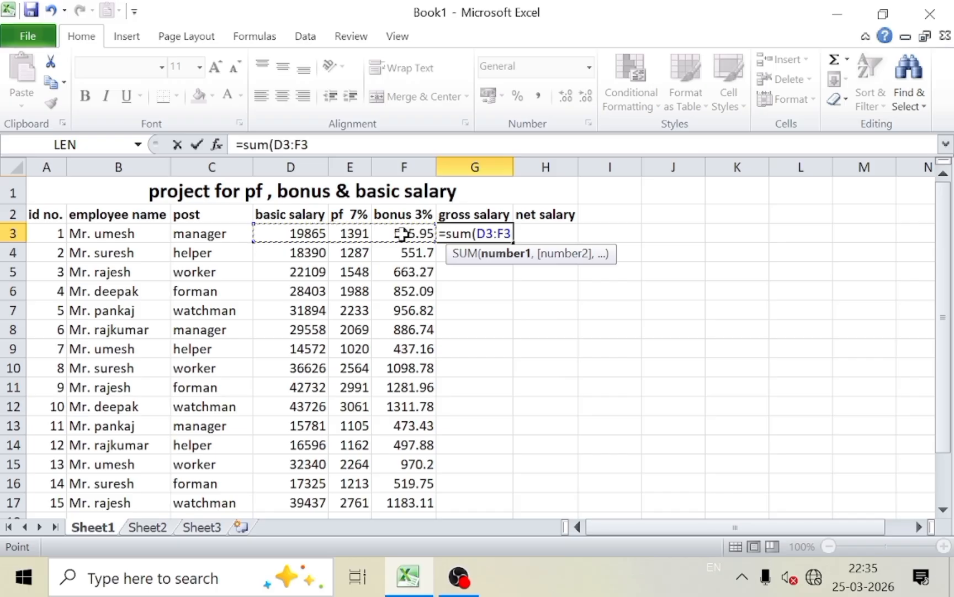
pyautogui.write(')')
pyautogui.press('Return')
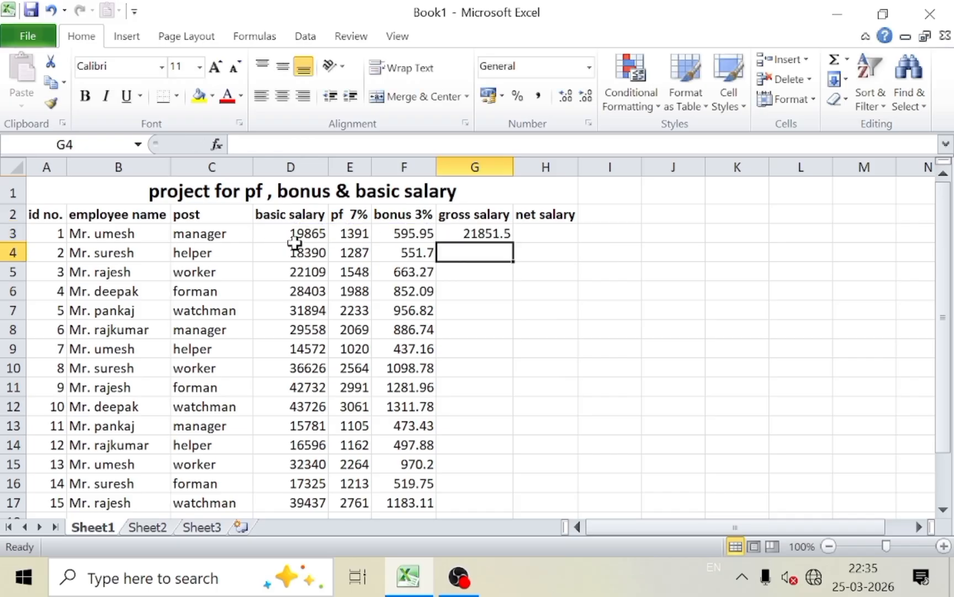
pyautogui.click(464, 234)
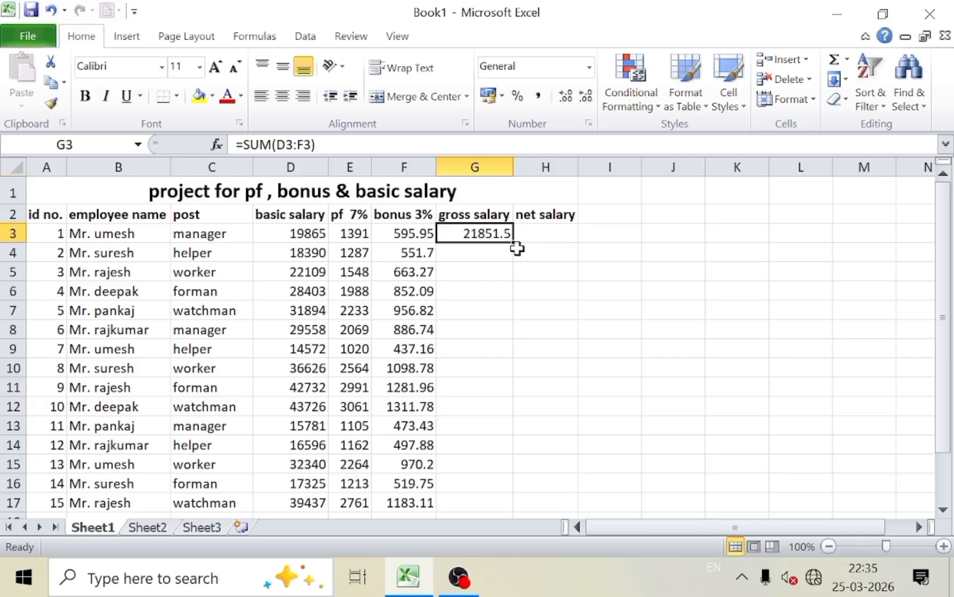
pyautogui.moveTo(512, 242); pyautogui.dragTo(503, 506)
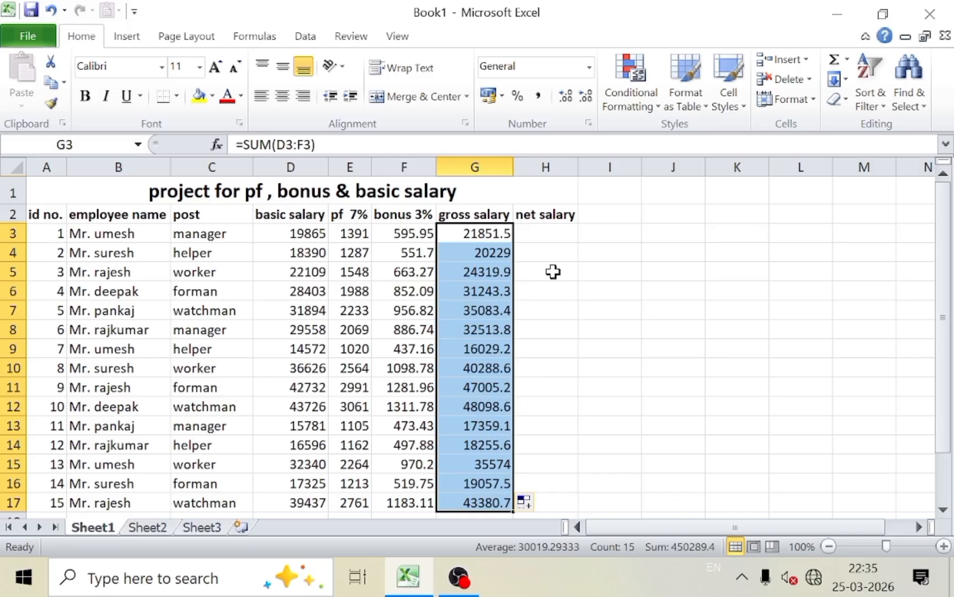
# - Enter the net salary formula =(D3+F3)-E3 in H3 and fill it down to H17
pyautogui.click(545, 236)
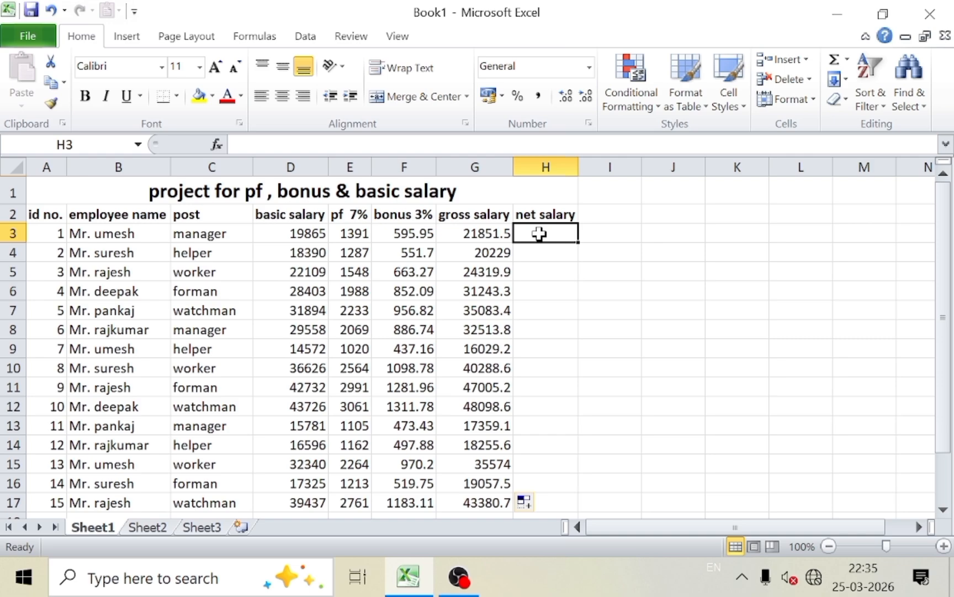
pyautogui.click(483, 225)
pyautogui.click(546, 229)
pyautogui.write('=')
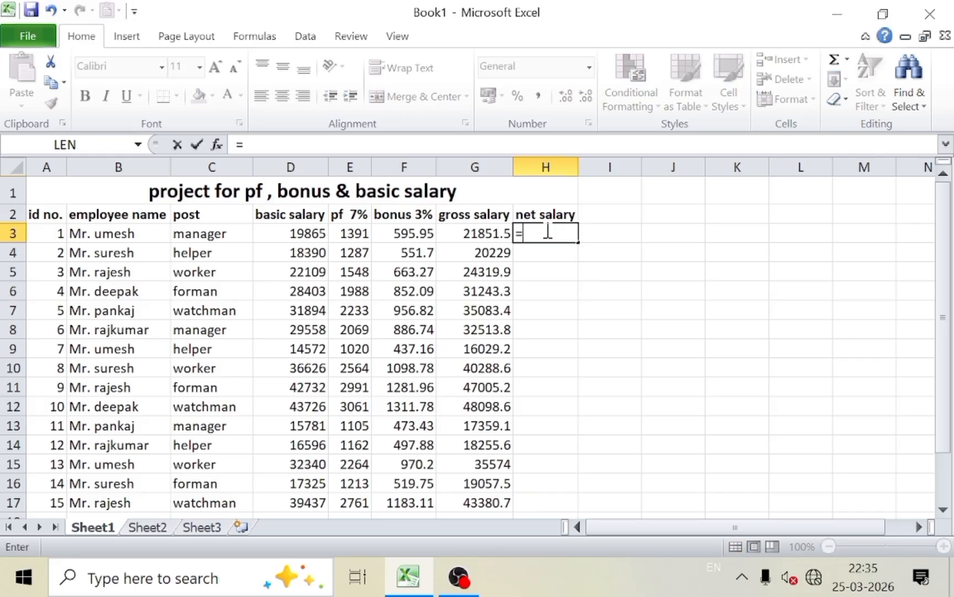
pyautogui.write('(')
pyautogui.click(287, 237)
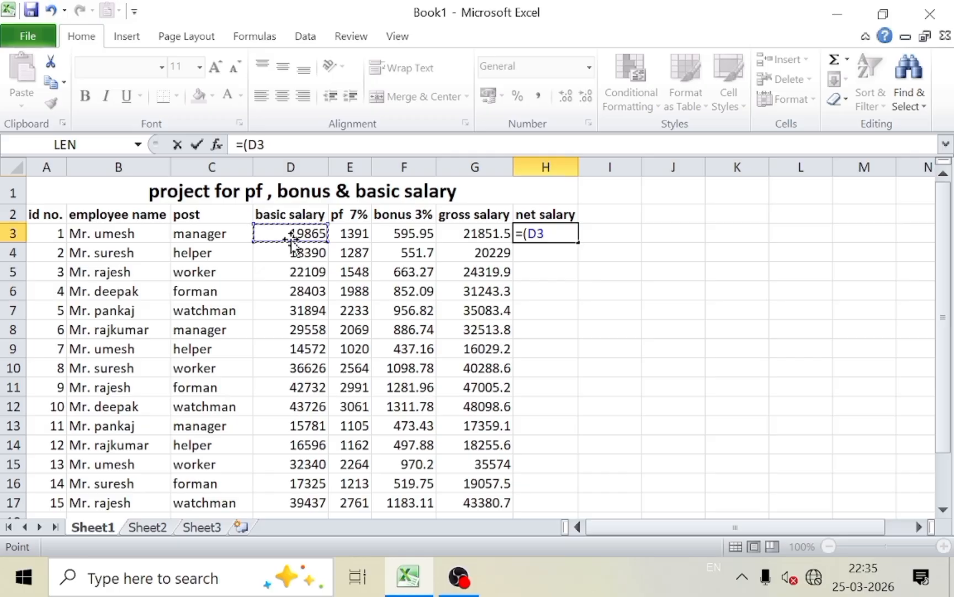
pyautogui.write('+')
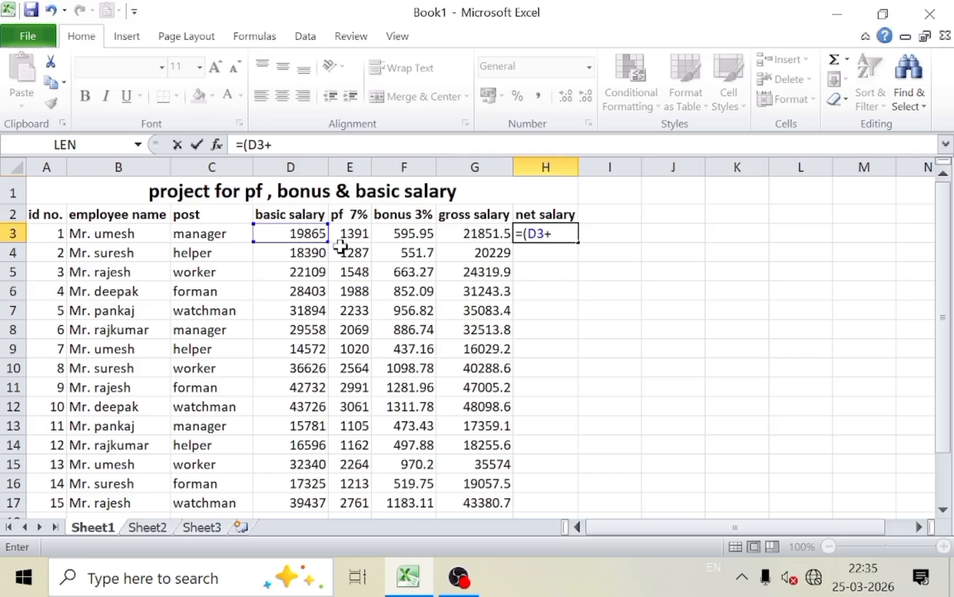
pyautogui.click(395, 232)
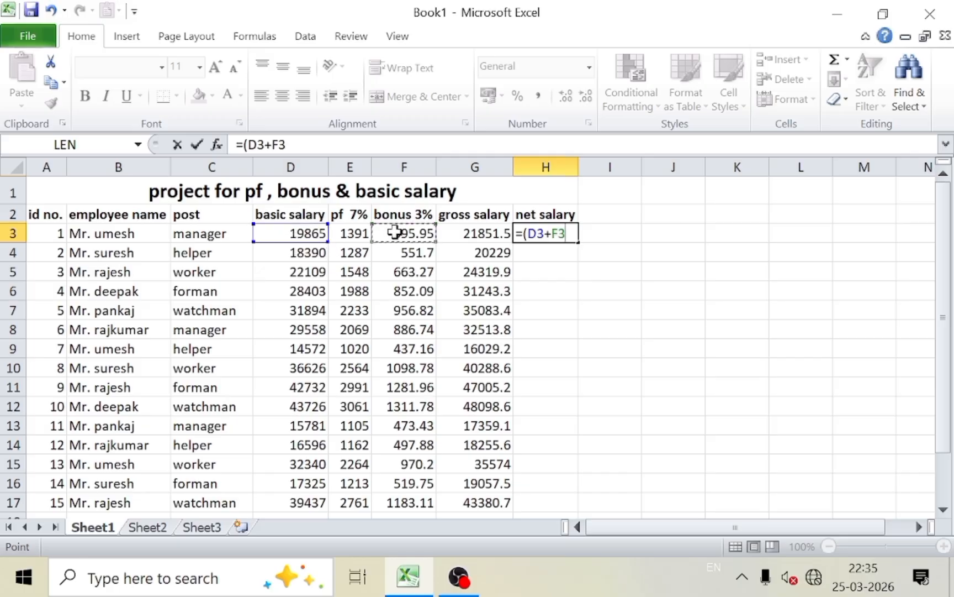
pyautogui.write(')-')
pyautogui.click(351, 233)
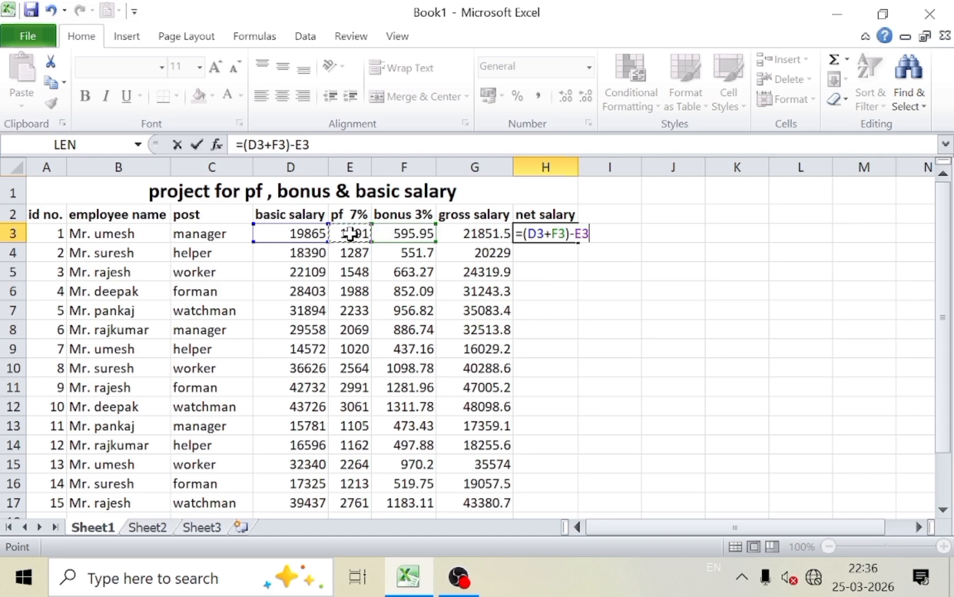
pyautogui.press('Return')
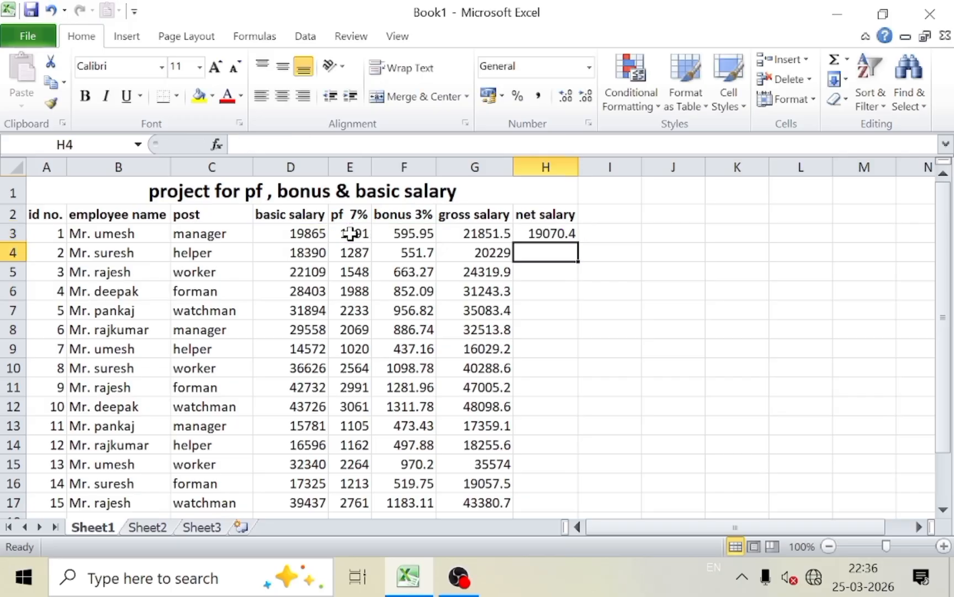
pyautogui.click(547, 233)
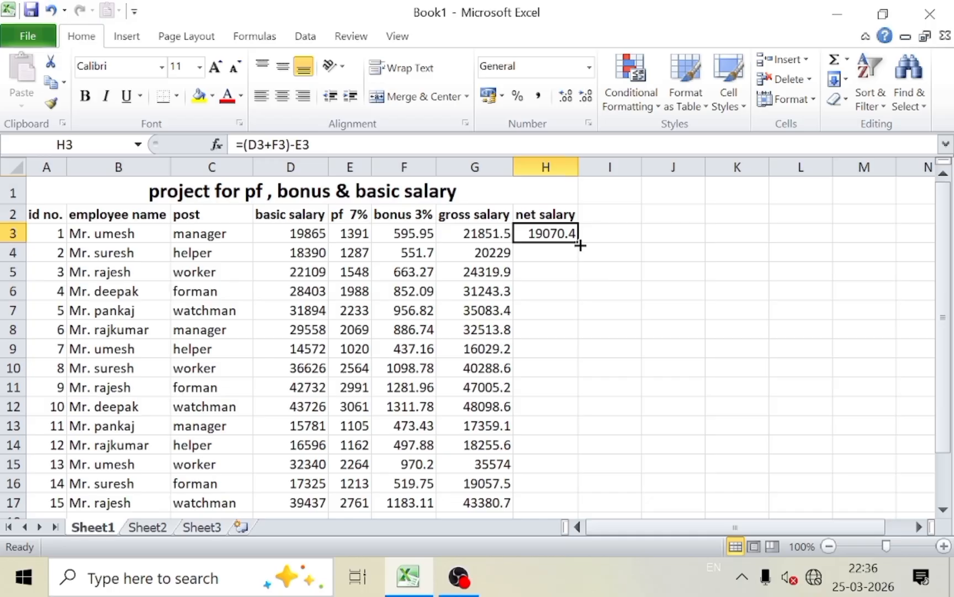
pyautogui.moveTo(578, 242); pyautogui.dragTo(562, 504)
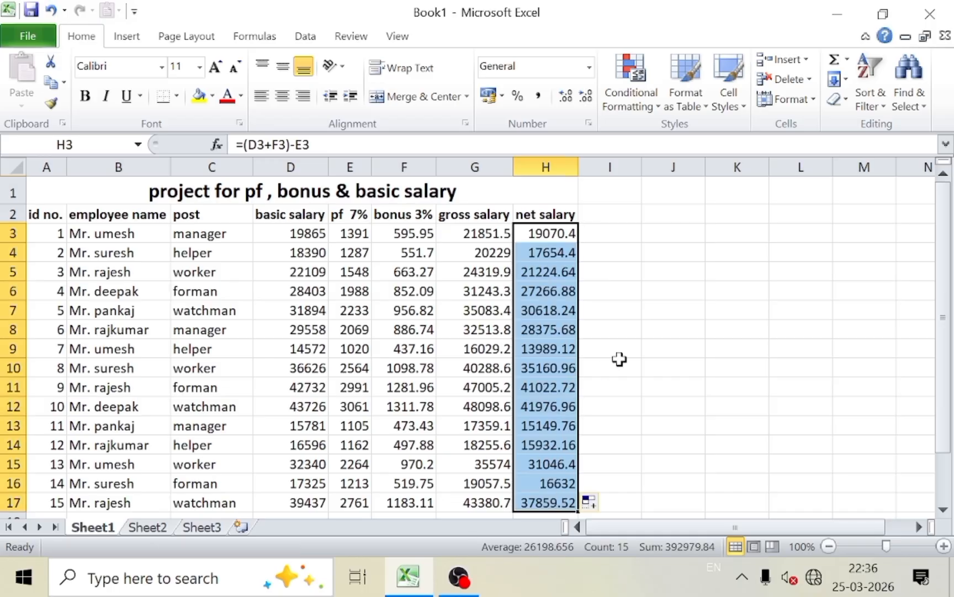
pyautogui.click(627, 297)
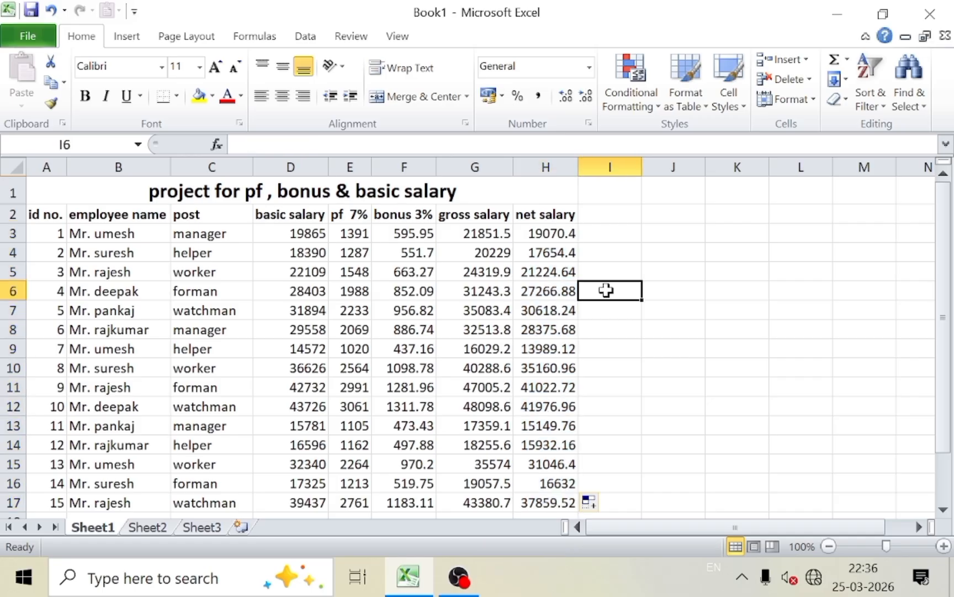
# - Clear the net salary formulas from H3 to H17 and return to H3
pyautogui.moveTo(556, 235); pyautogui.dragTo(564, 500)
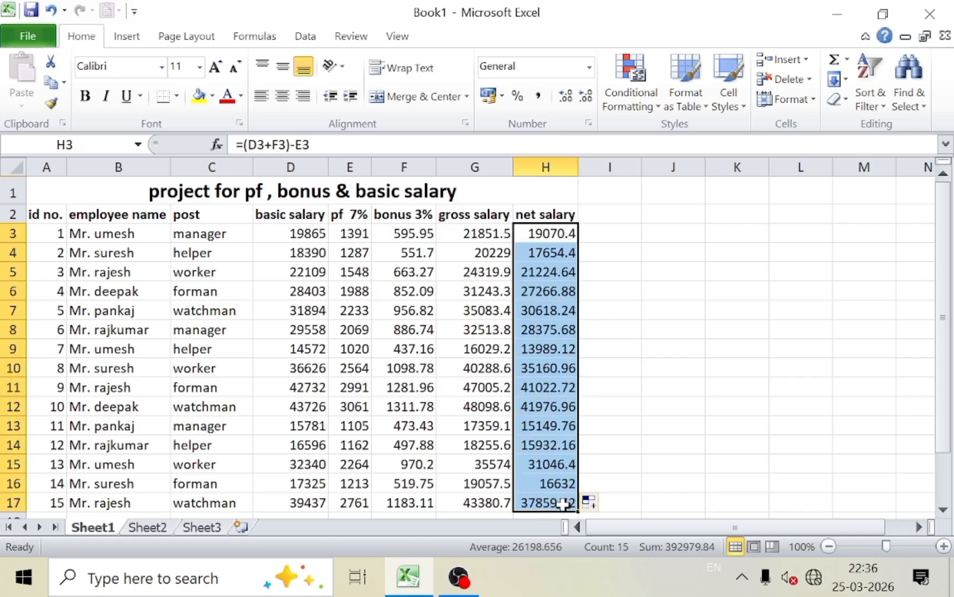
pyautogui.press('Delete')
pyautogui.click(539, 236)
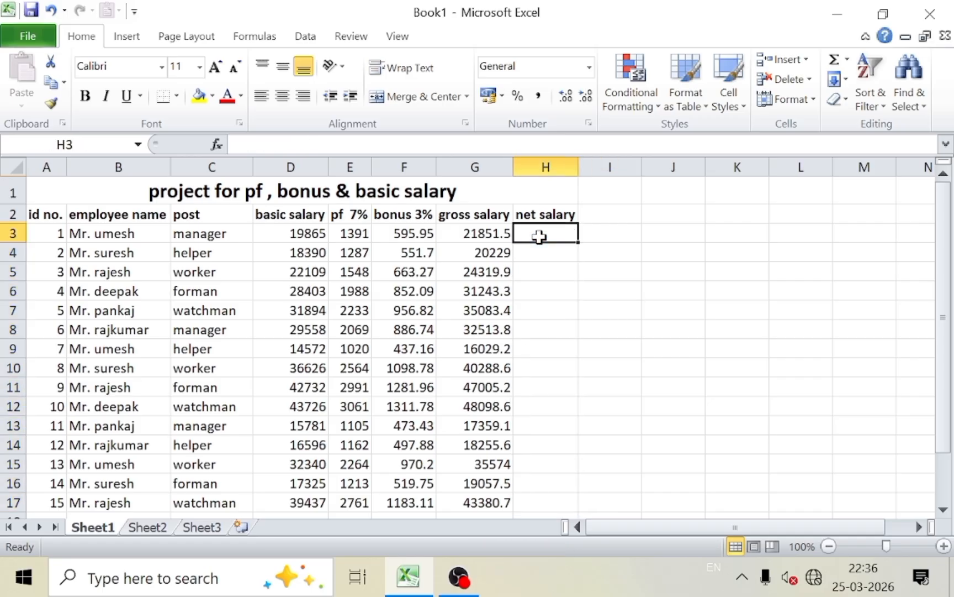
# - Enter the net salary formula =G3-E3 in H3
pyautogui.write('=')
pyautogui.click(493, 234)
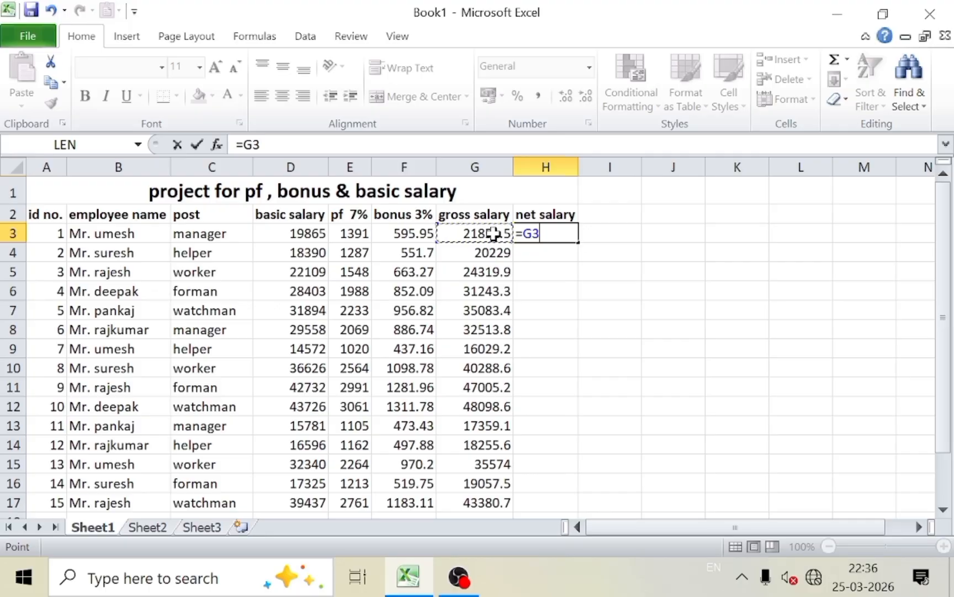
pyautogui.write('-')
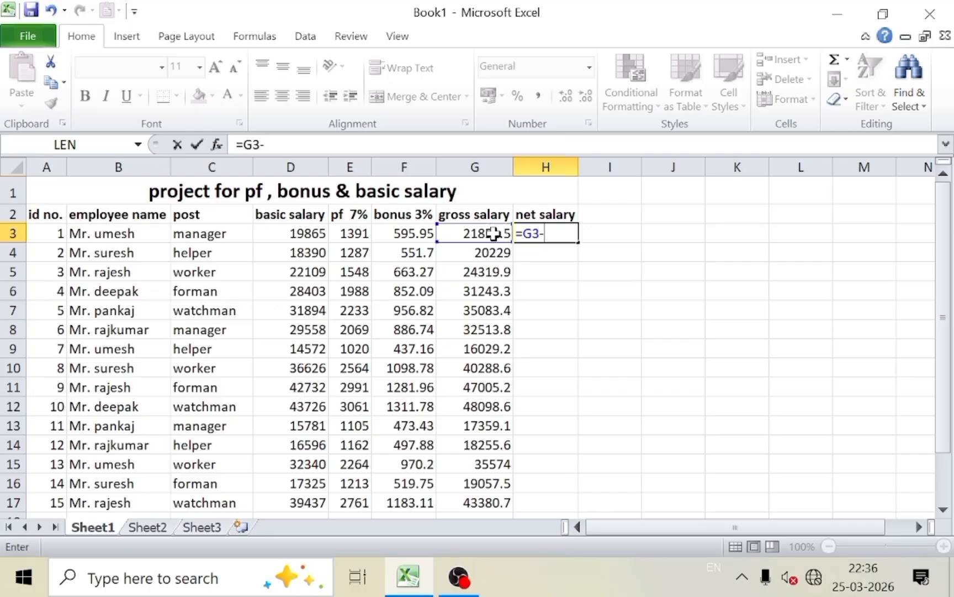
pyautogui.click(368, 233)
pyautogui.press('Return')
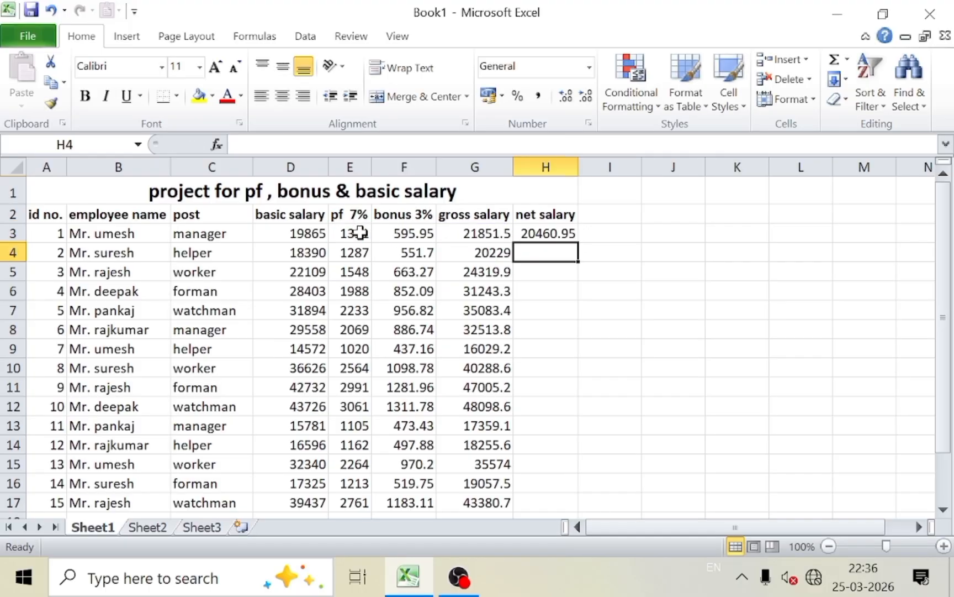
# - Compare the formulas in H3 and E3, and clear the net salary formula from H3
pyautogui.click(548, 232)
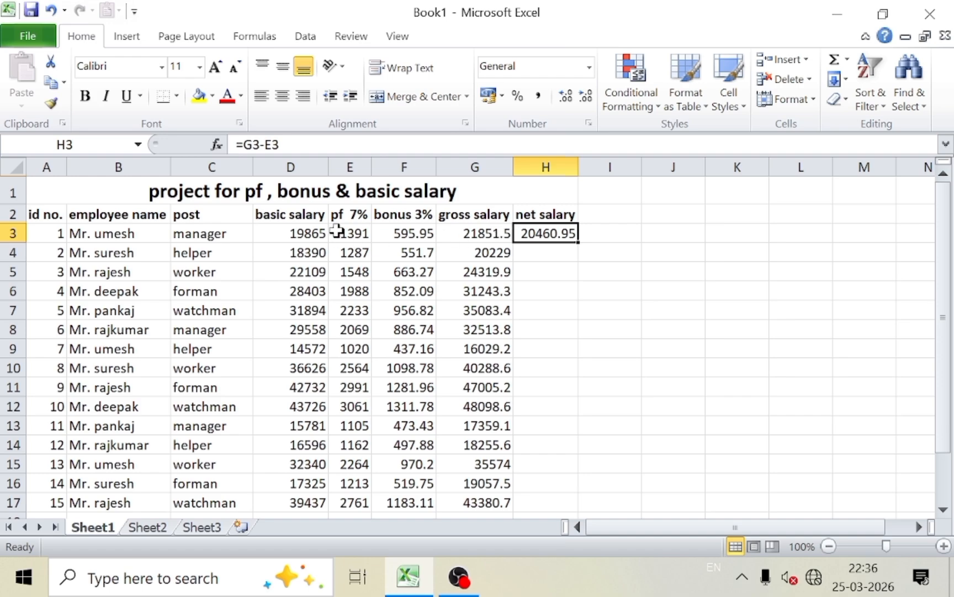
pyautogui.click(352, 230)
pyautogui.click(543, 232)
pyautogui.click(358, 231)
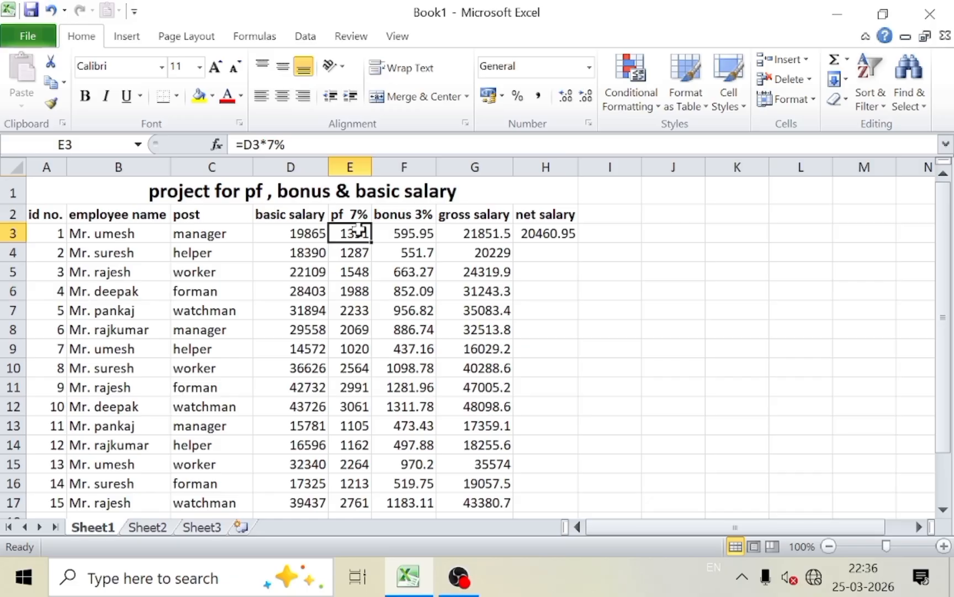
pyautogui.click(560, 234)
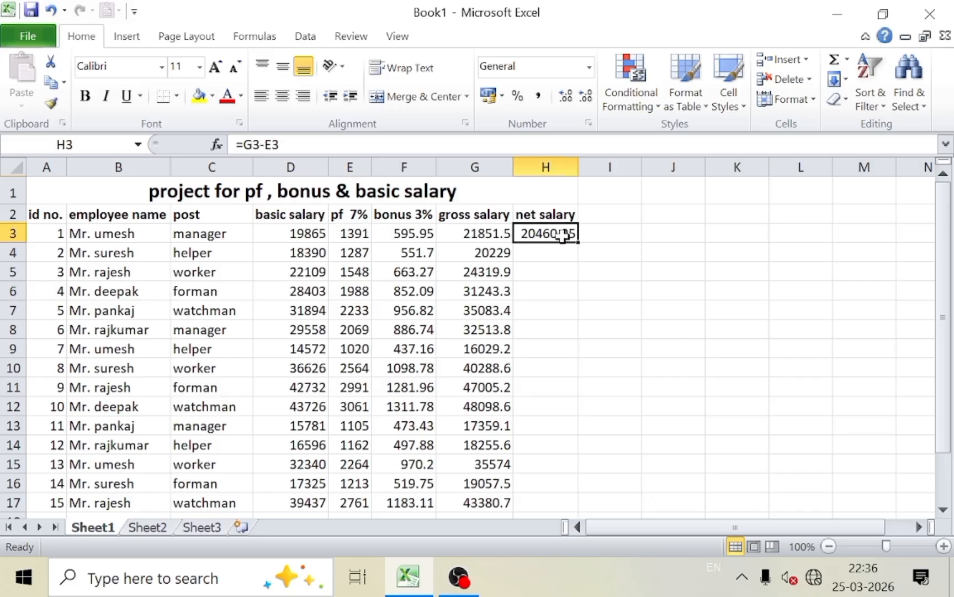
pyautogui.press('Delete')
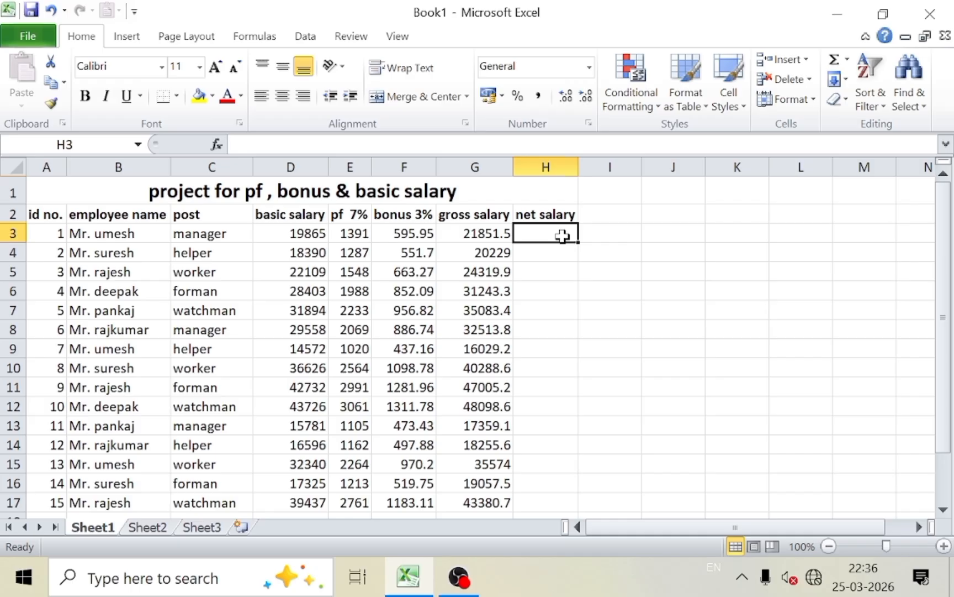
# - Enter the net salary formula =(G3-E3)-E3 in H3, subtracting the PF amount twice from the gross salary
pyautogui.write('=')
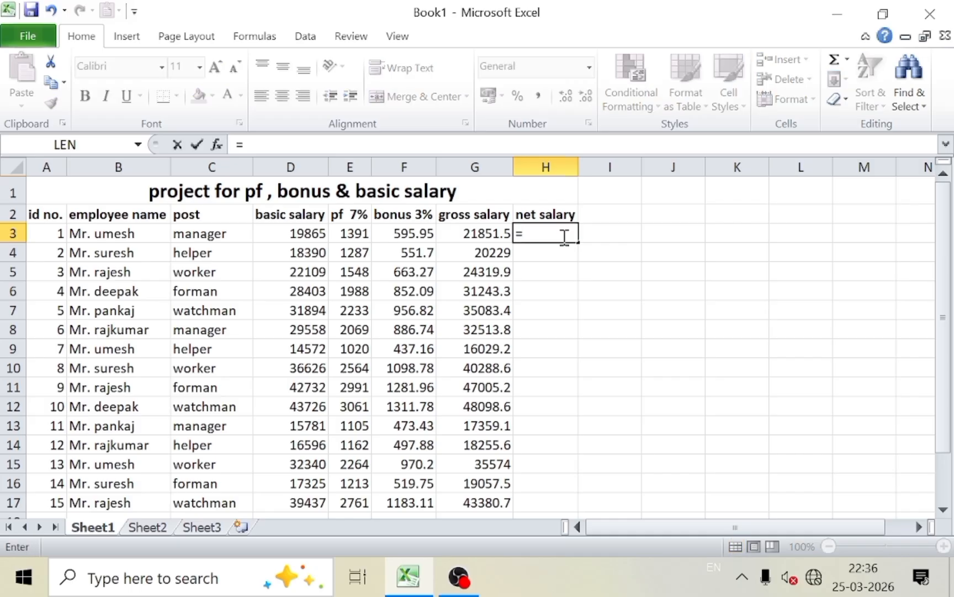
pyautogui.write('(')
pyautogui.click(474, 235)
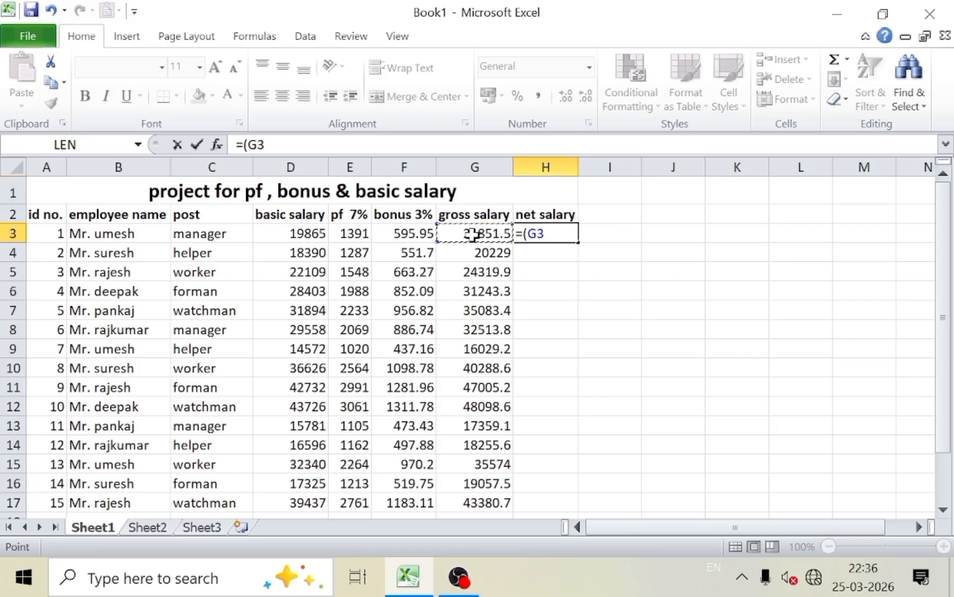
pyautogui.write('-')
pyautogui.click(356, 232)
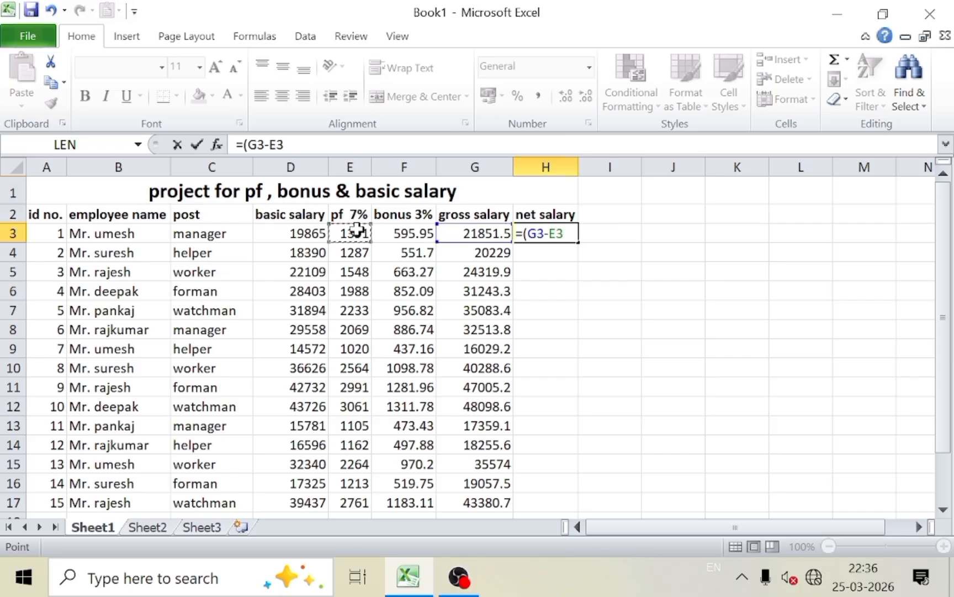
pyautogui.write(')-')
pyautogui.click(346, 234)
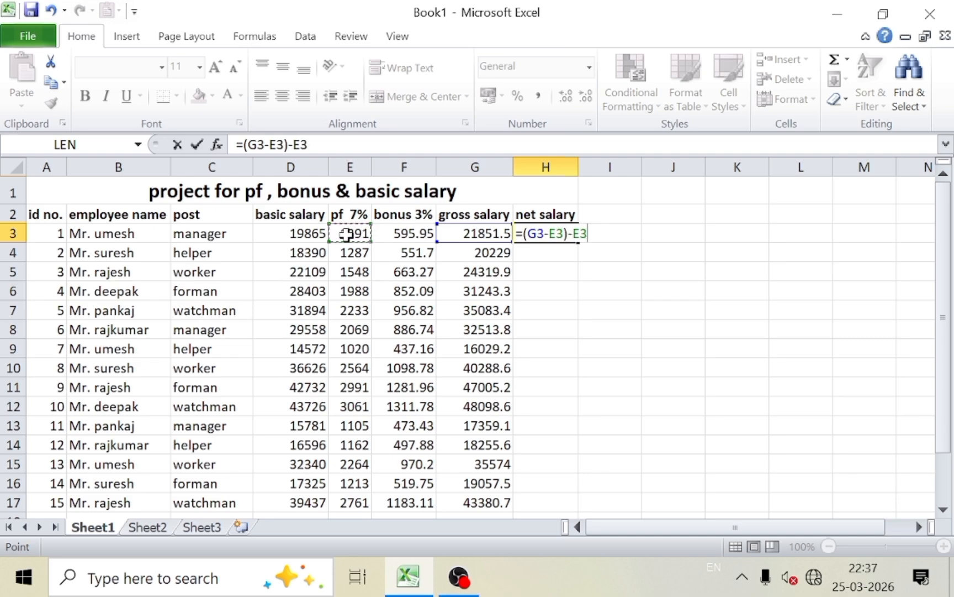
pyautogui.press('Return')
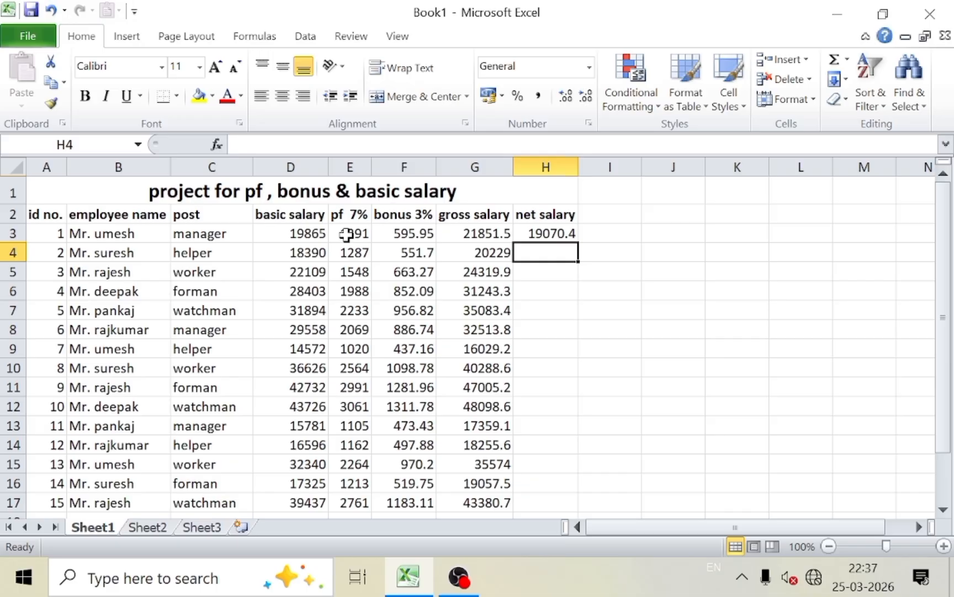
# - Examine the cell references in the net salary formula in H3
pyautogui.click(548, 227)
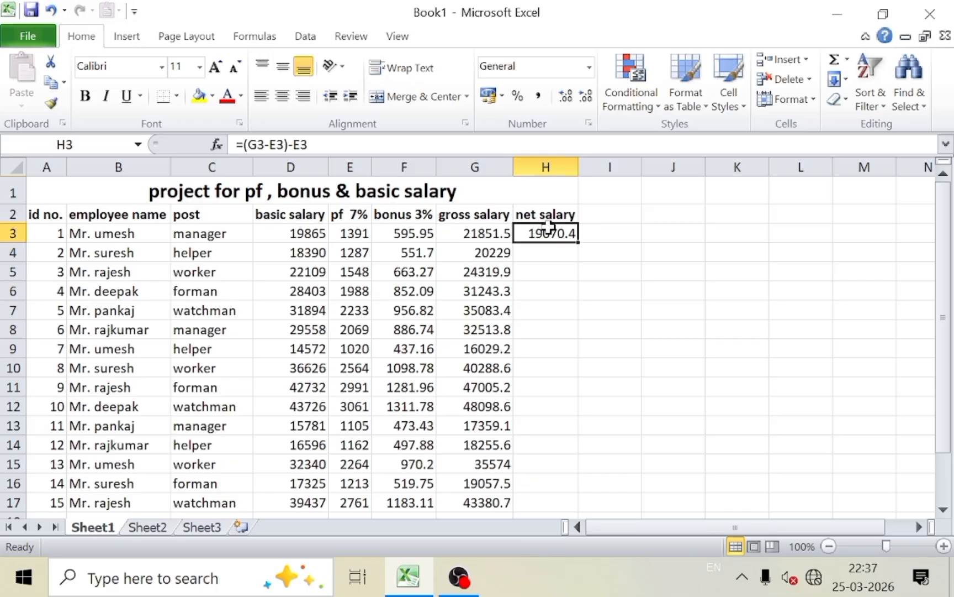
pyautogui.doubleClick(549, 227)
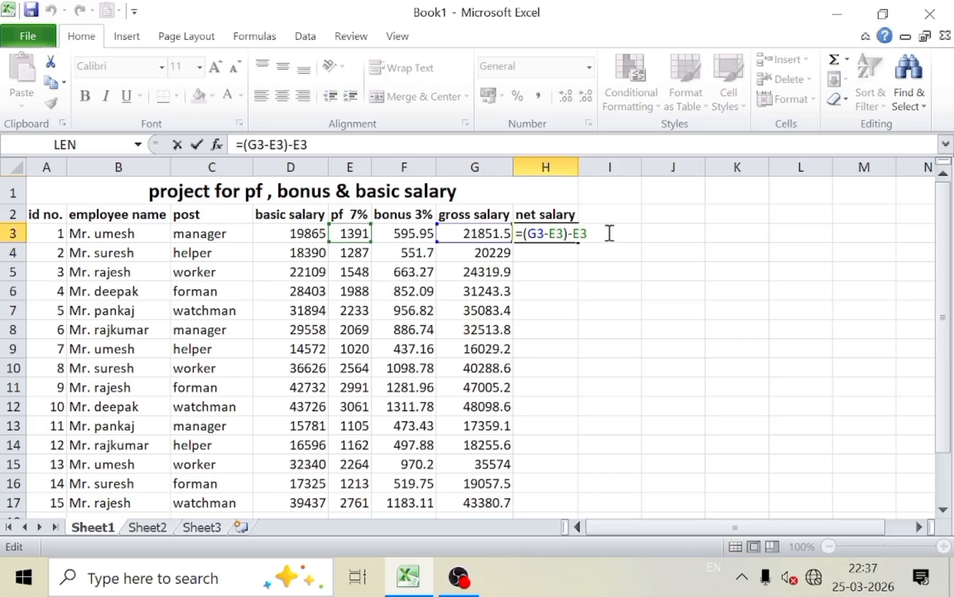
pyautogui.moveTo(597, 233); pyautogui.dragTo(549, 233)
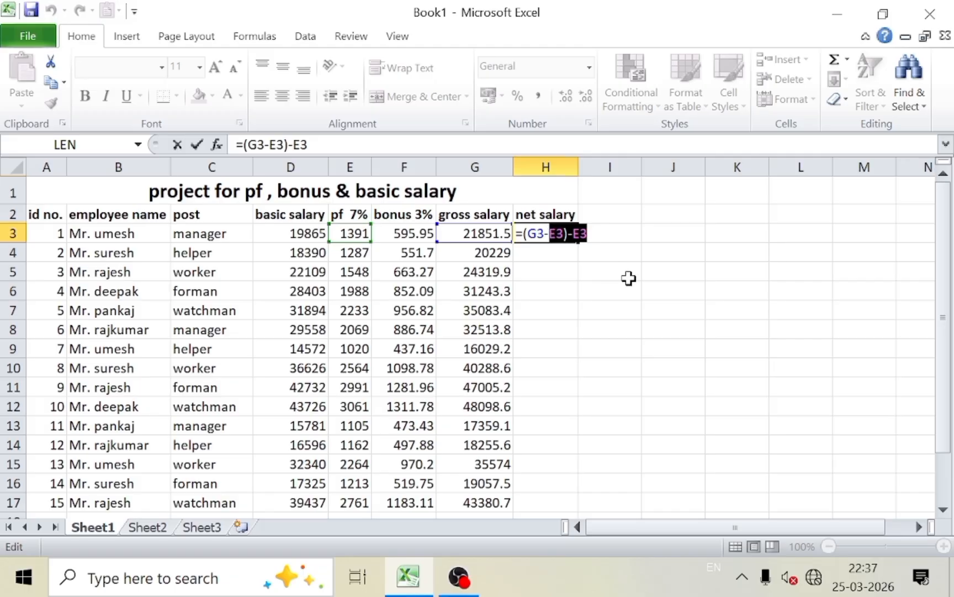
pyautogui.press('Return')
# - Replace the net salary formula in H3 with =(D3+F3)-E3 and fill it down to H17
pyautogui.click(550, 227)
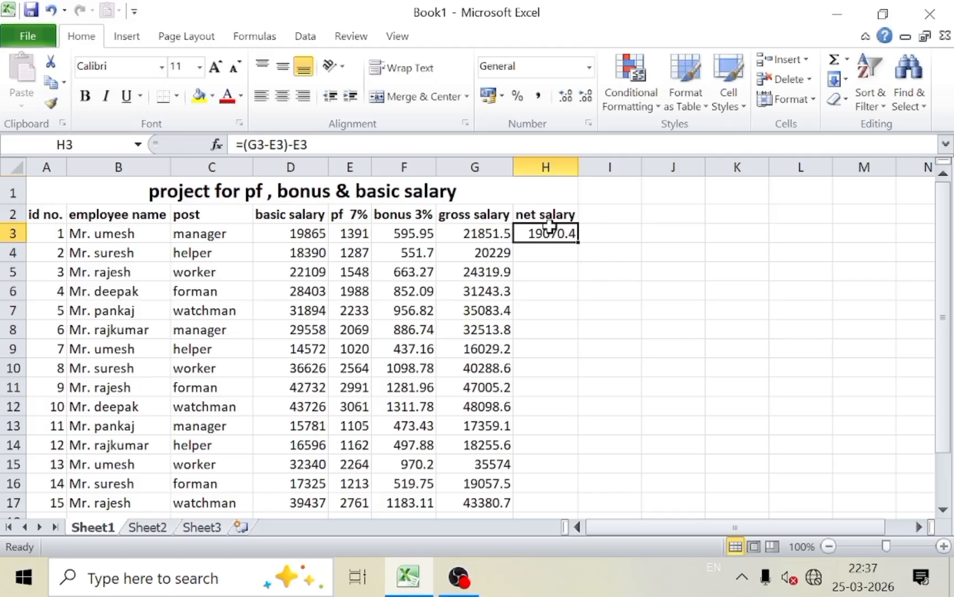
pyautogui.write('=')
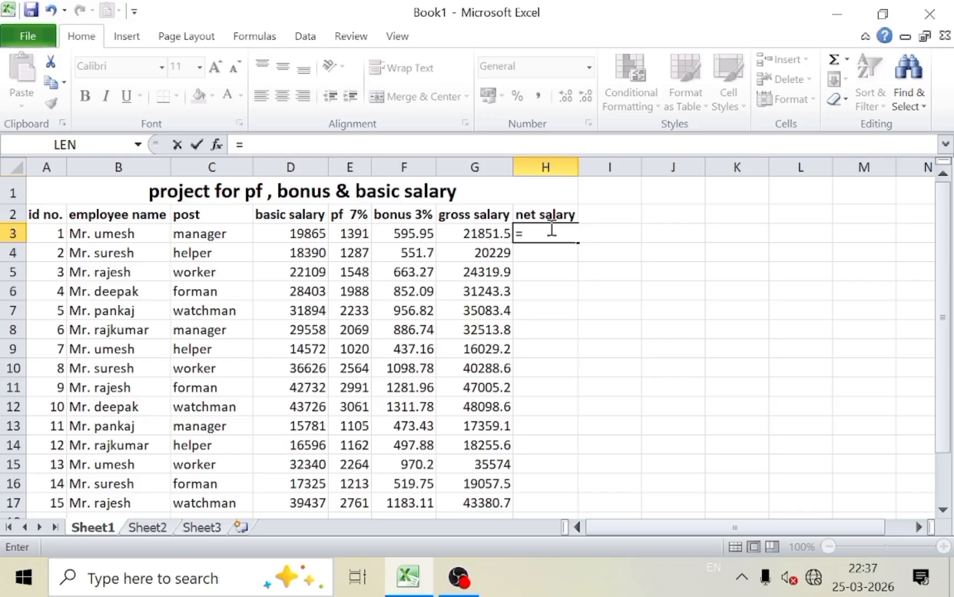
pyautogui.write('(')
pyautogui.click(292, 233)
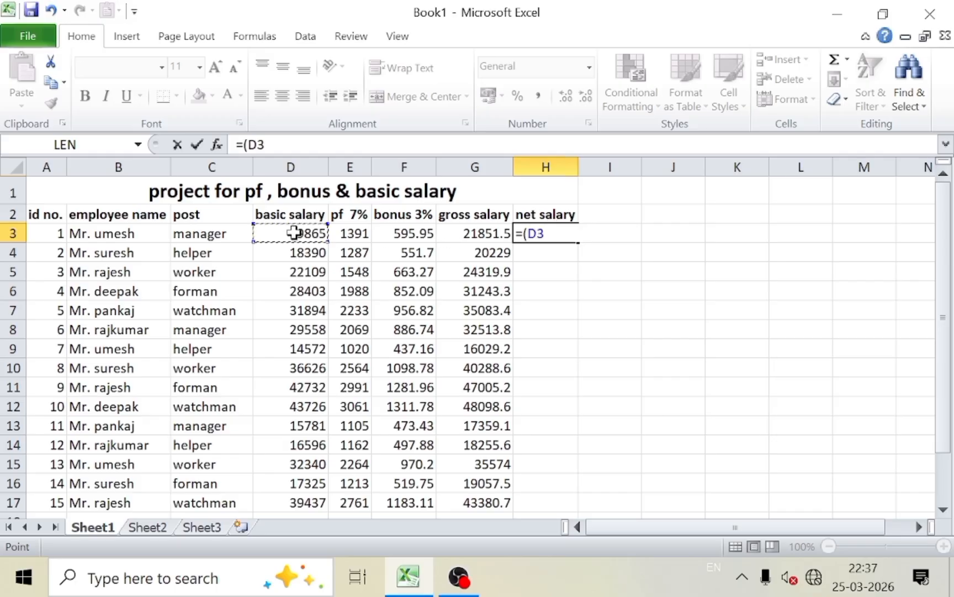
pyautogui.write('+')
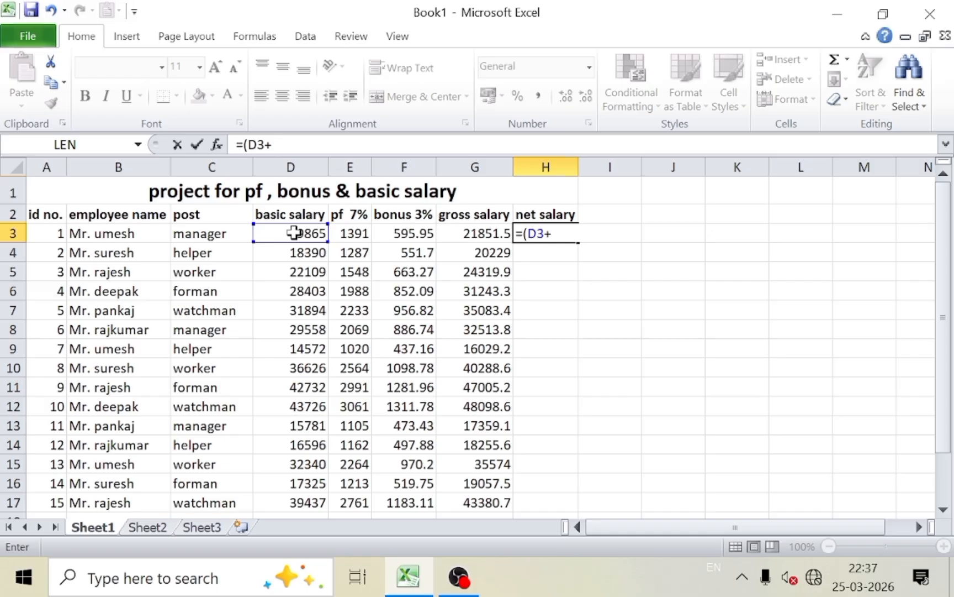
pyautogui.click(401, 232)
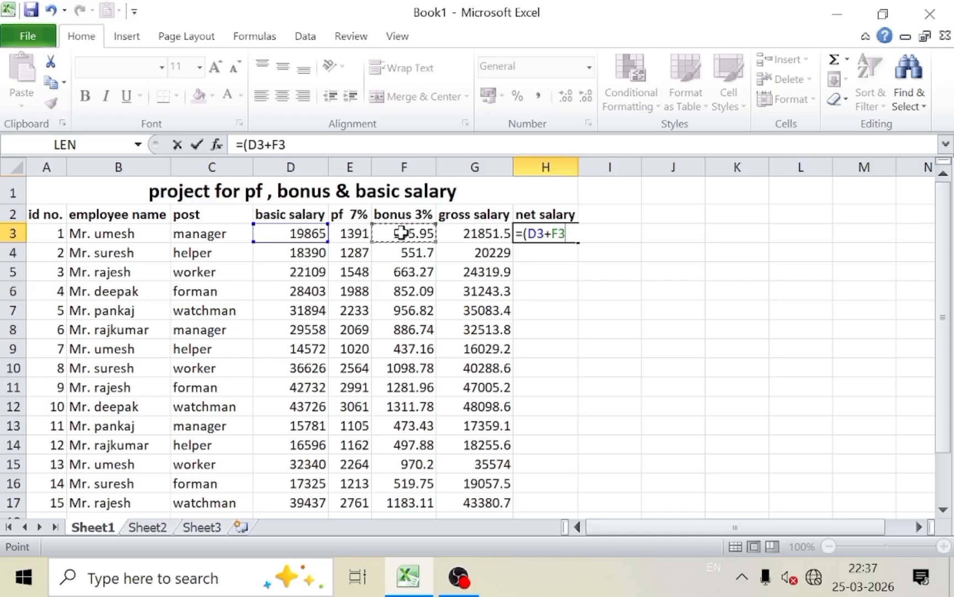
pyautogui.write(')-')
pyautogui.click(353, 233)
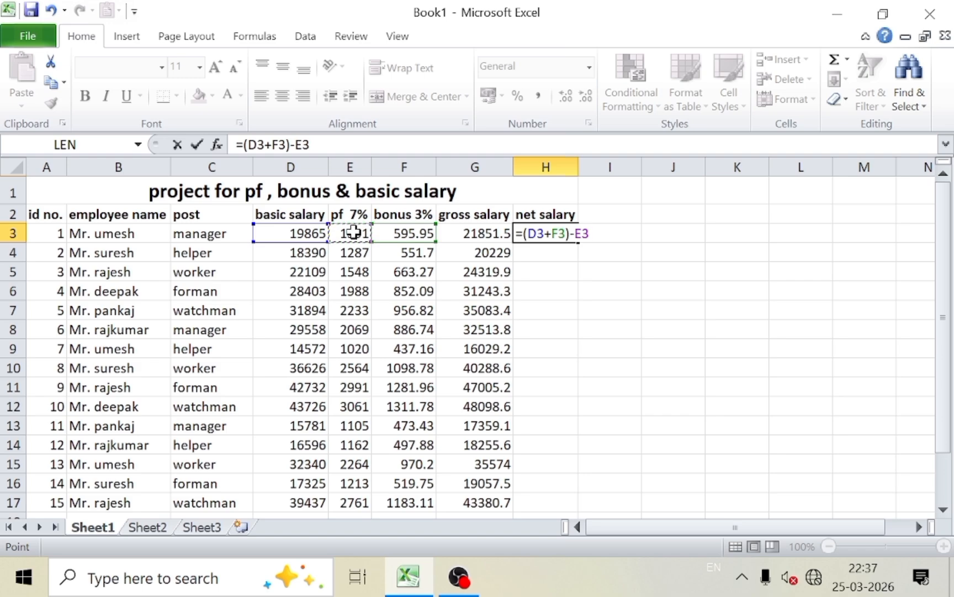
pyautogui.press('Return')
pyautogui.click(538, 235)
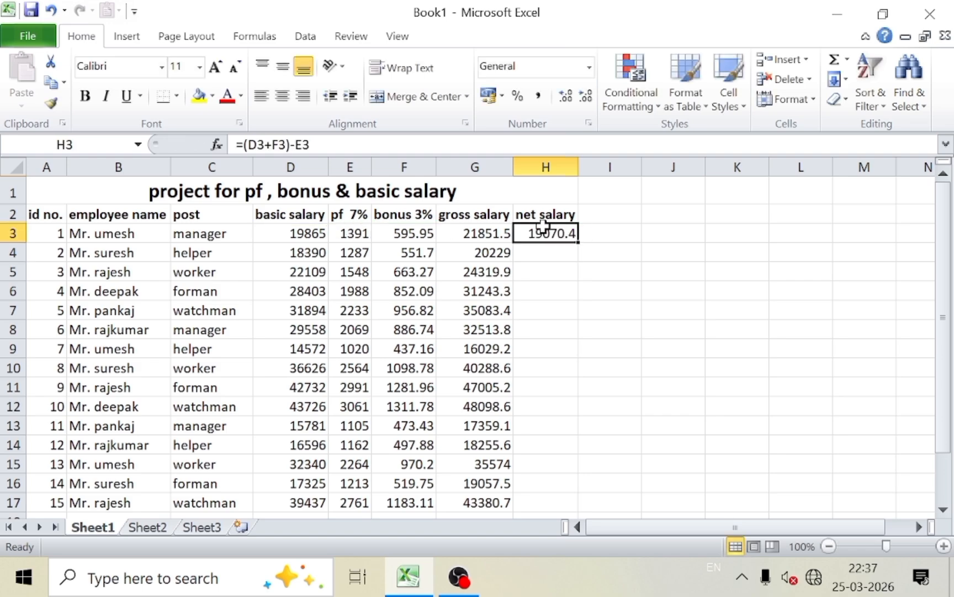
pyautogui.doubleClick(577, 242)
pyautogui.click(658, 267)
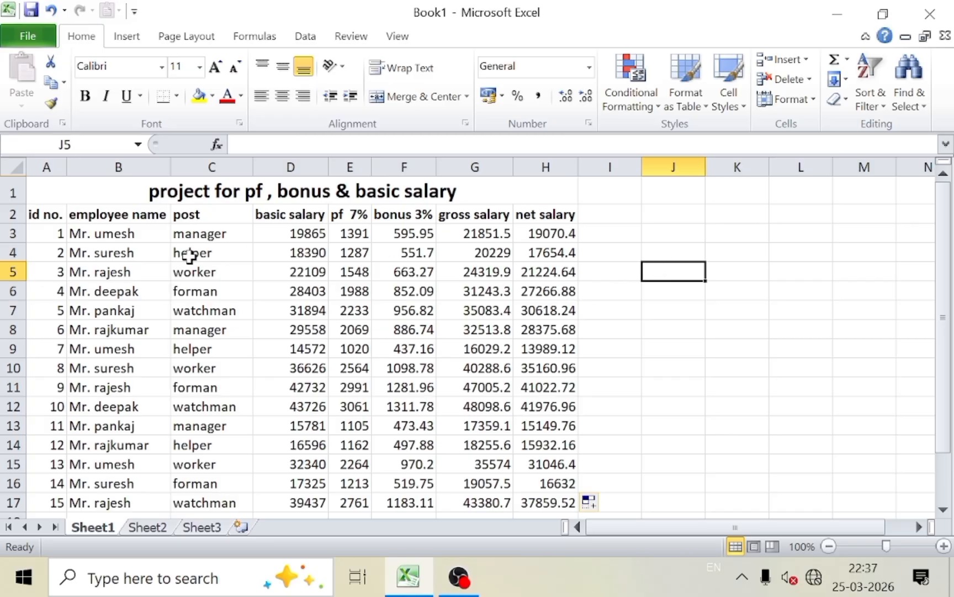
# - Apply all borders to the whole salary table, A1:H17
pyautogui.click(42, 212)
pyautogui.moveTo(43, 212); pyautogui.dragTo(139, 255)
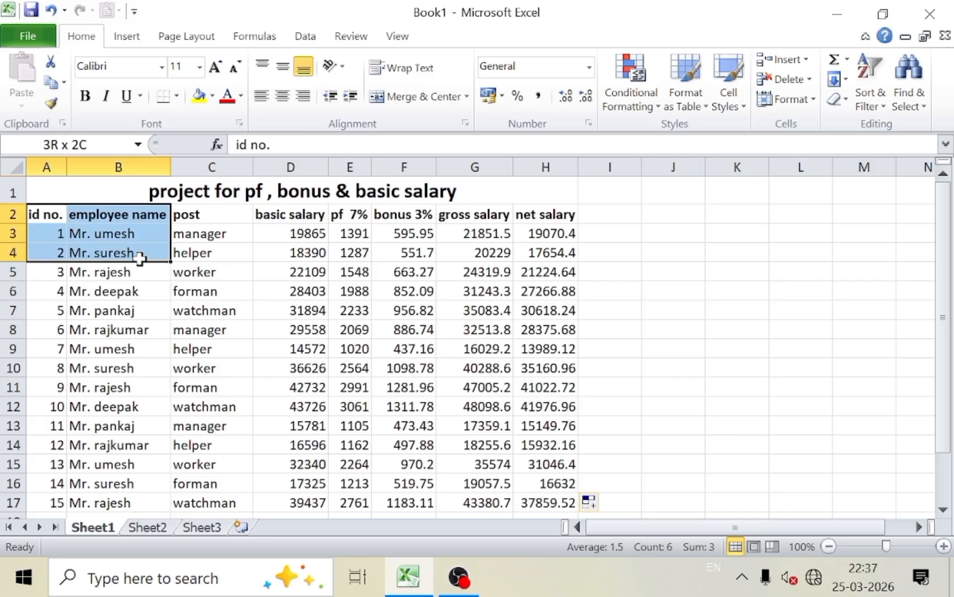
pyautogui.moveTo(78, 190); pyautogui.dragTo(499, 500)
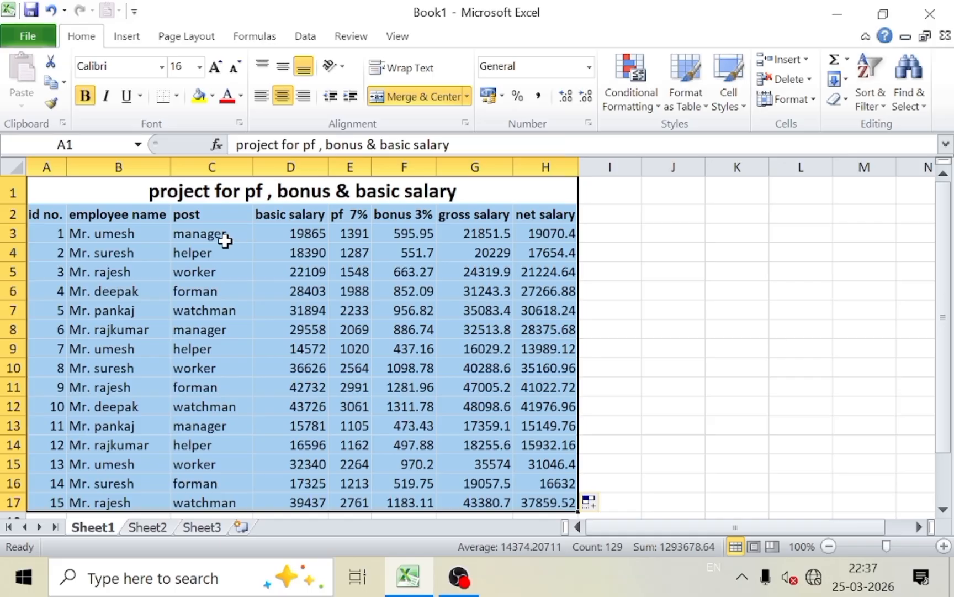
pyautogui.click(176, 96)
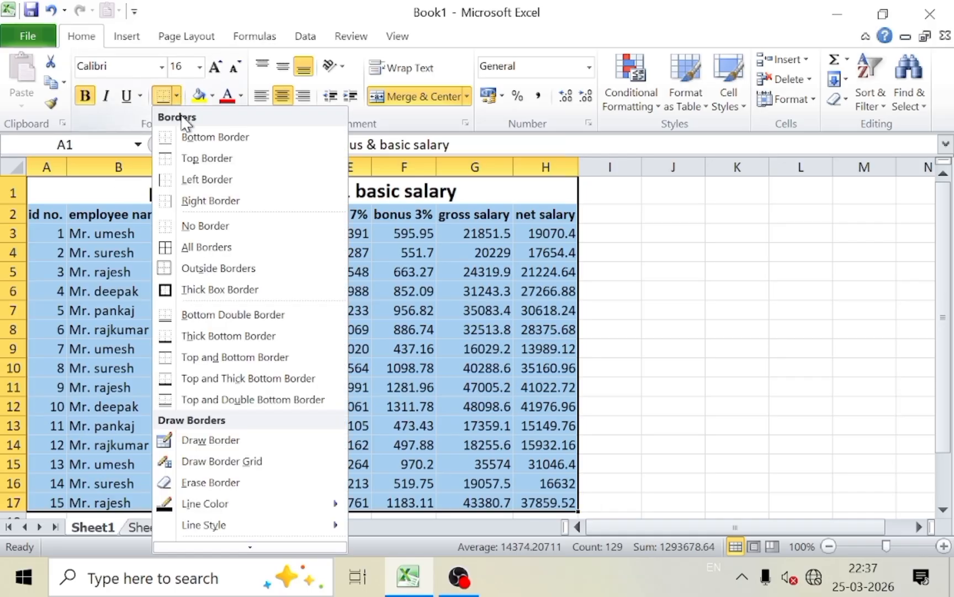
pyautogui.click(198, 247)
pyautogui.click(443, 308)
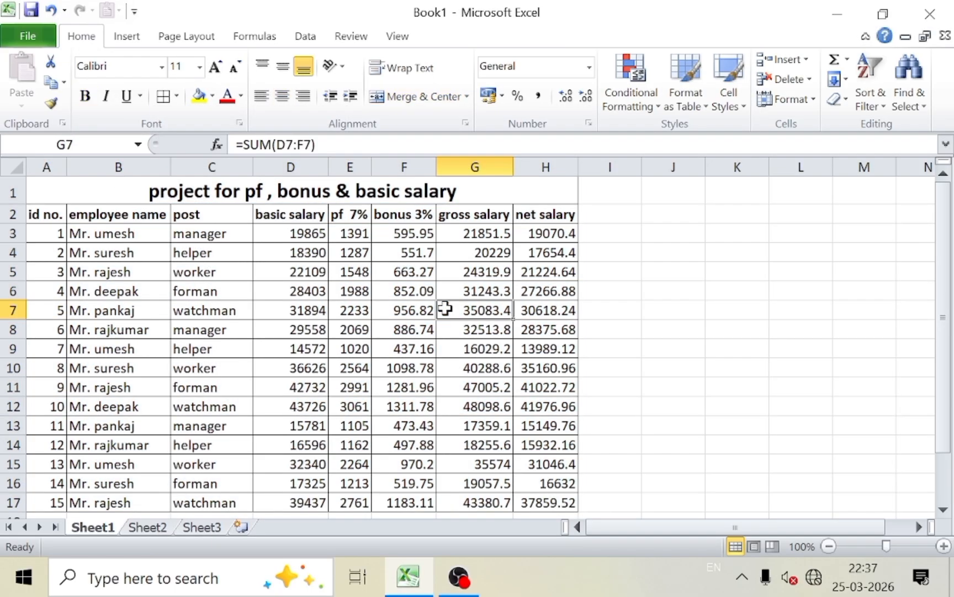
# - Give the merged title in A1 a red font colour and a yellow fill
pyautogui.click(165, 189)
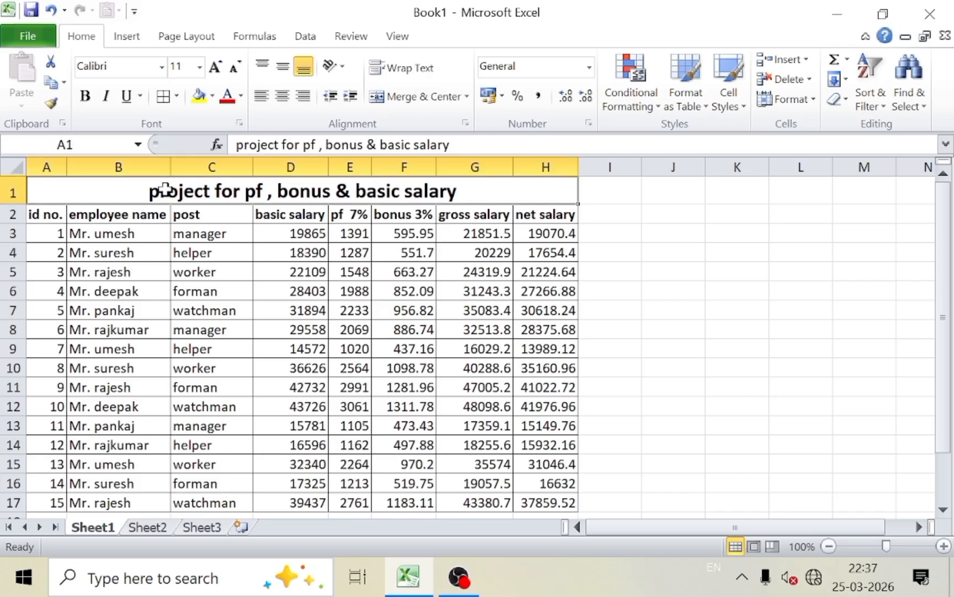
pyautogui.click(227, 96)
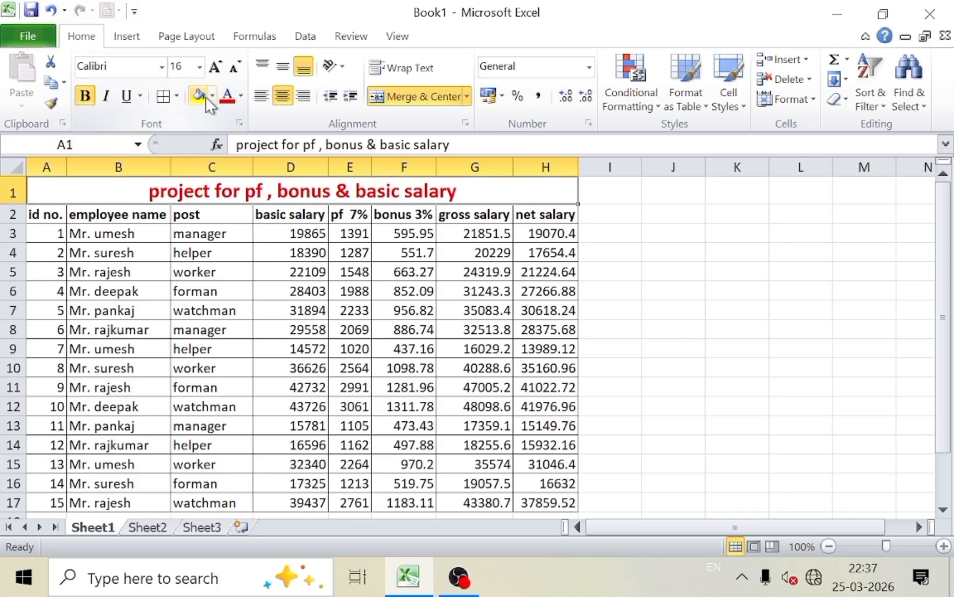
pyautogui.click(198, 96)
pyautogui.click(252, 318)
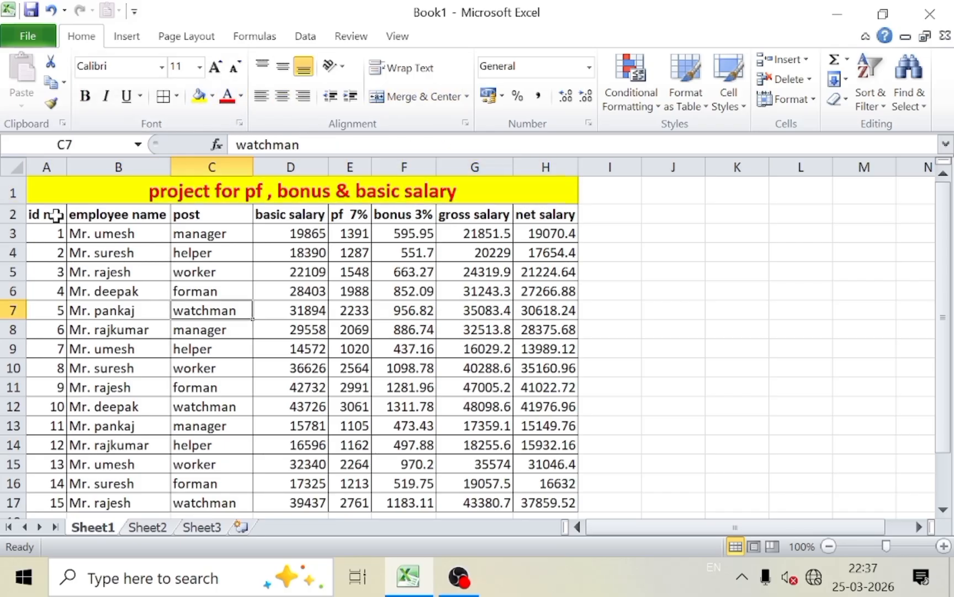
# - Try a red fill on the header row A2:H2 and replace it with black
pyautogui.moveTo(56, 215); pyautogui.dragTo(544, 213)
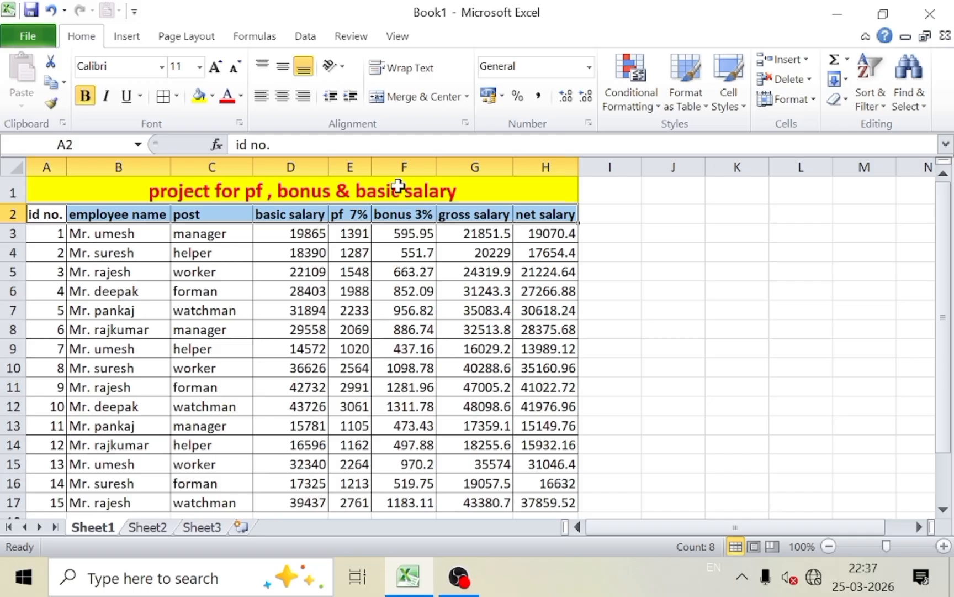
pyautogui.click(212, 96)
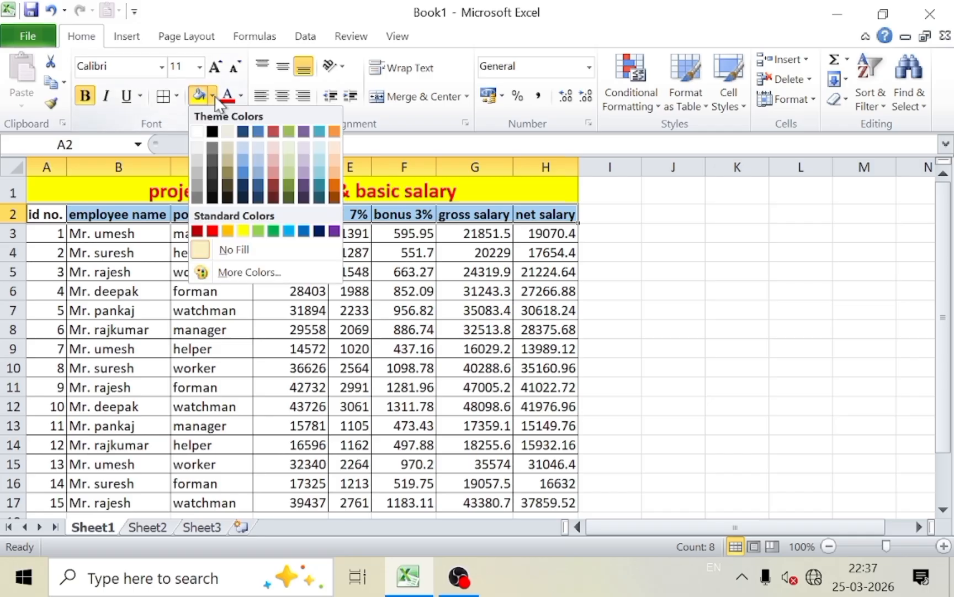
pyautogui.click(213, 231)
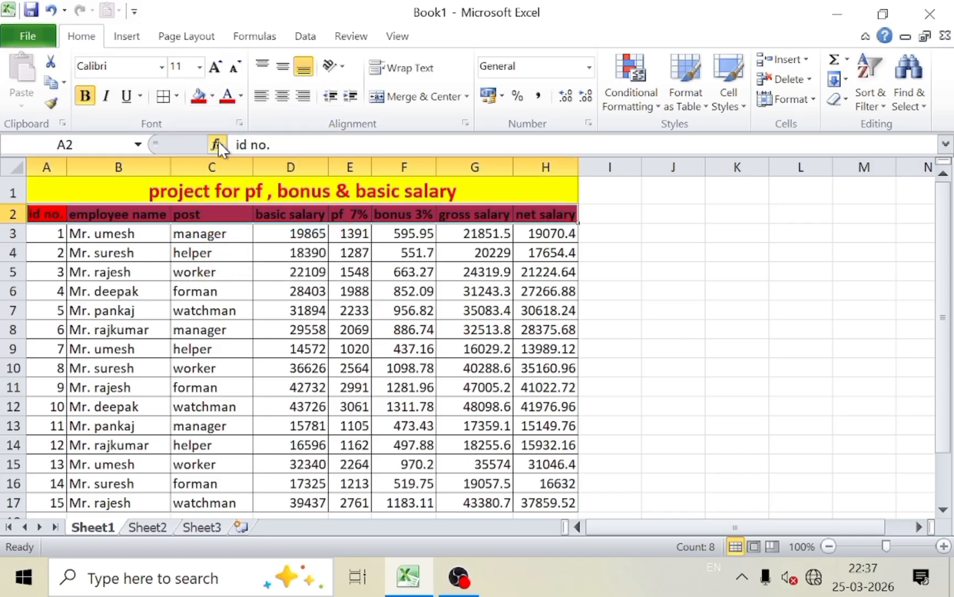
pyautogui.click(213, 97)
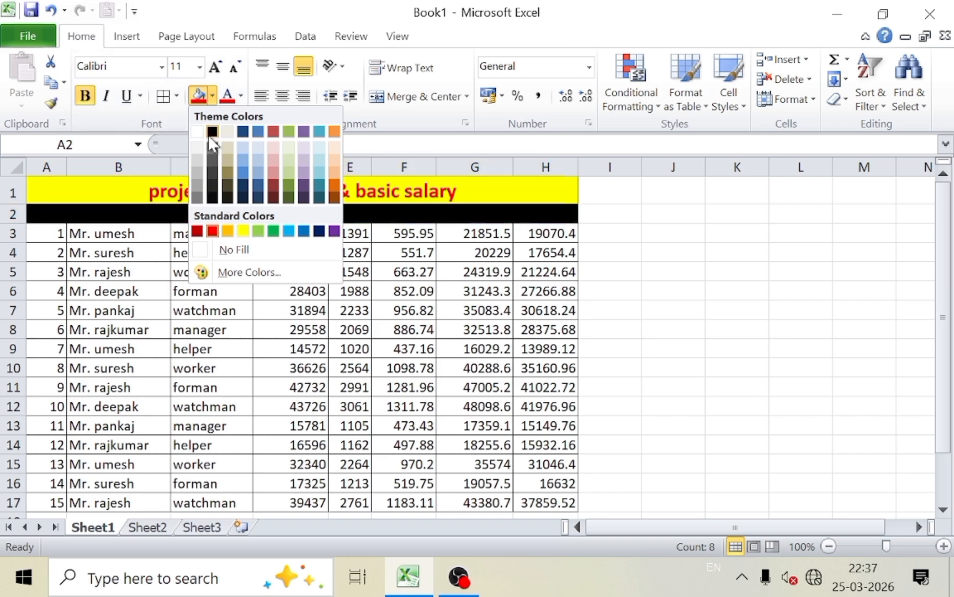
pyautogui.click(208, 134)
# - Set the font colour of the header row A2:H2 to white
pyautogui.click(241, 96)
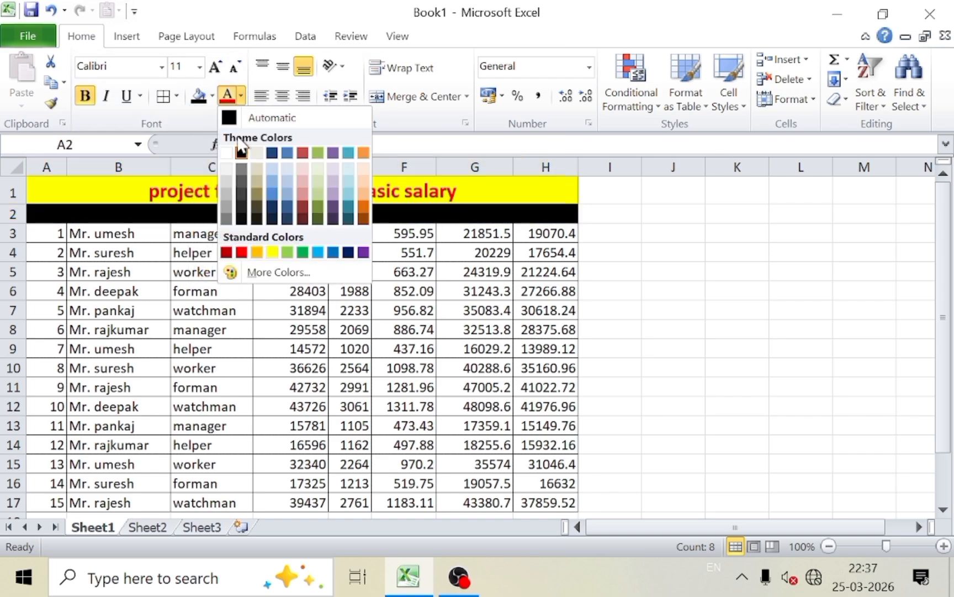
pyautogui.click(236, 152)
pyautogui.click(189, 317)
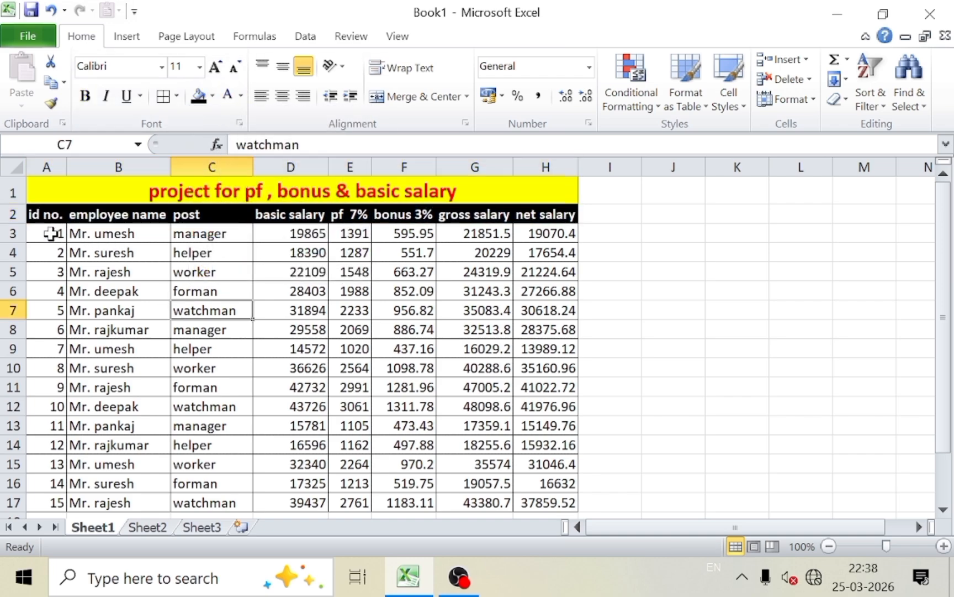
# - Give the employee data rows A3:H17 a light red fill and the automatic black font colour
pyautogui.moveTo(52, 235); pyautogui.dragTo(549, 504)
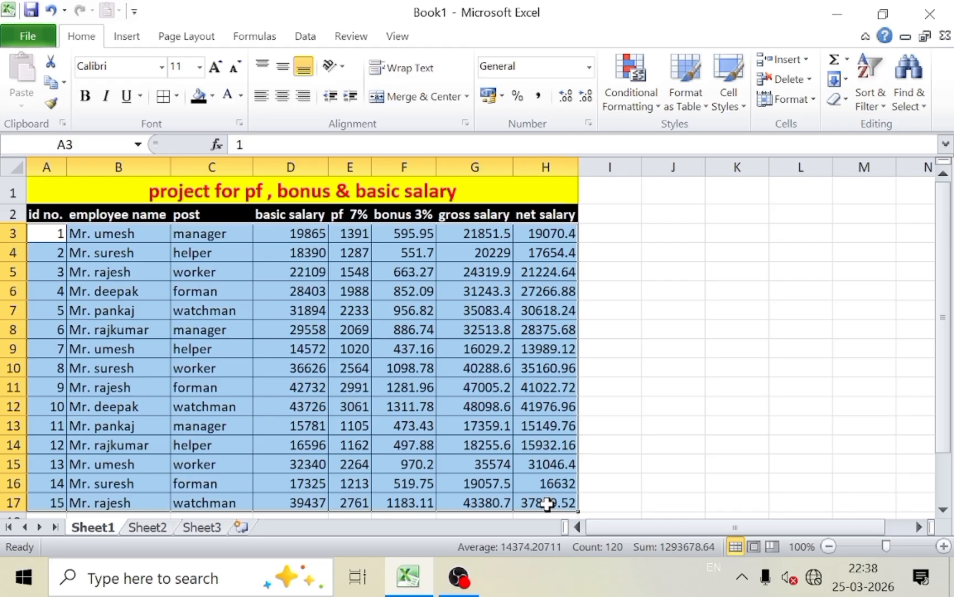
pyautogui.click(213, 96)
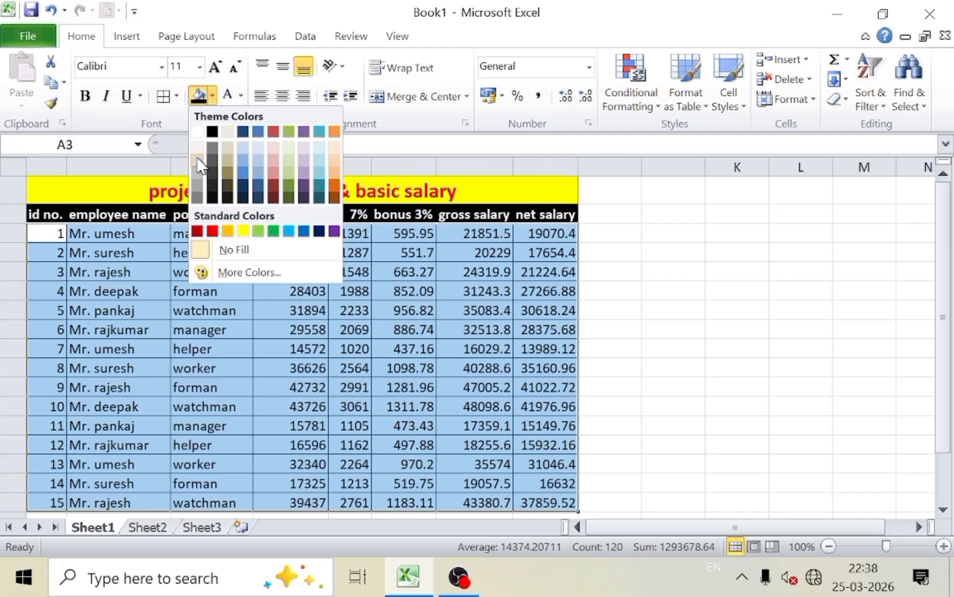
pyautogui.click(271, 157)
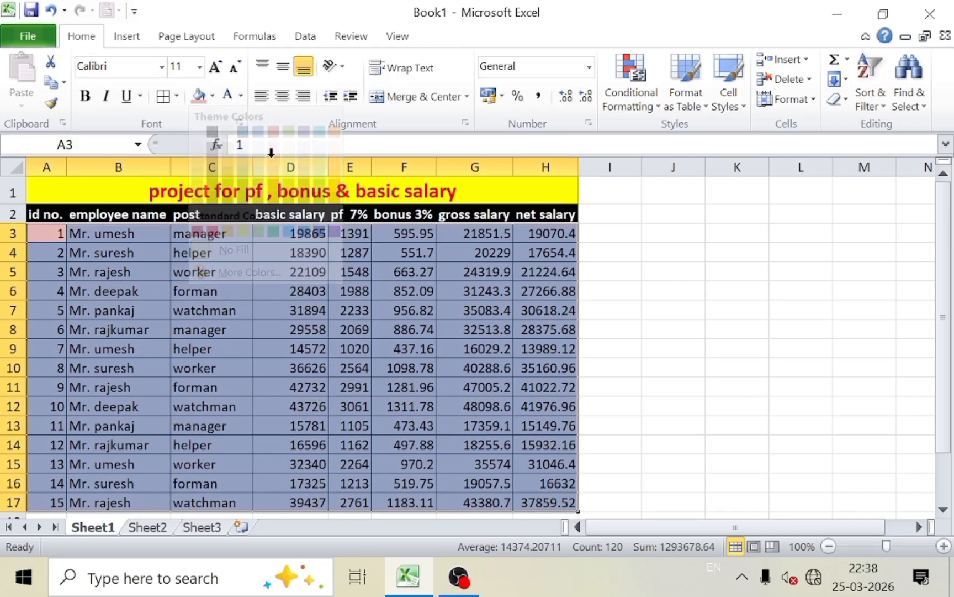
pyautogui.click(241, 96)
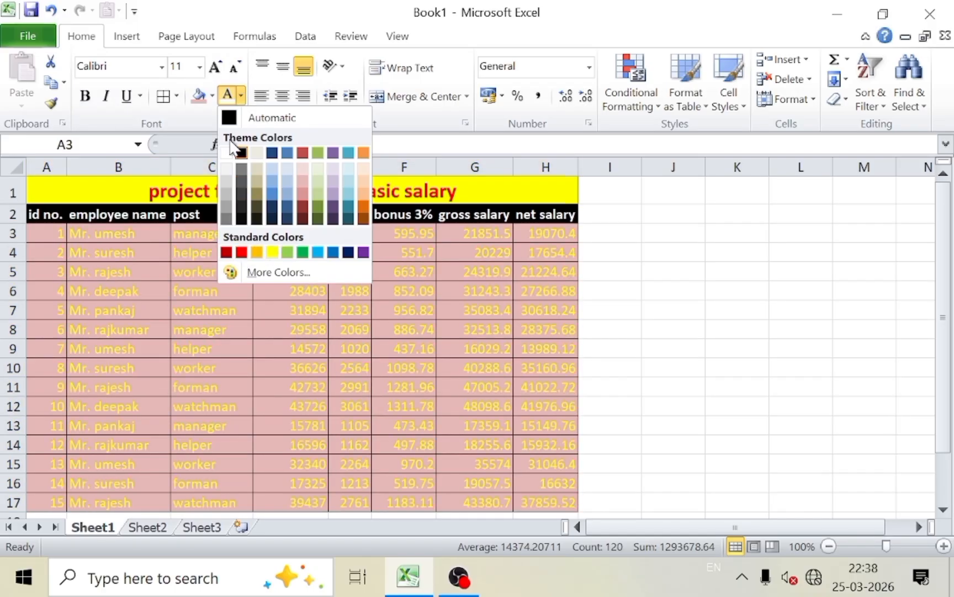
pyautogui.click(246, 117)
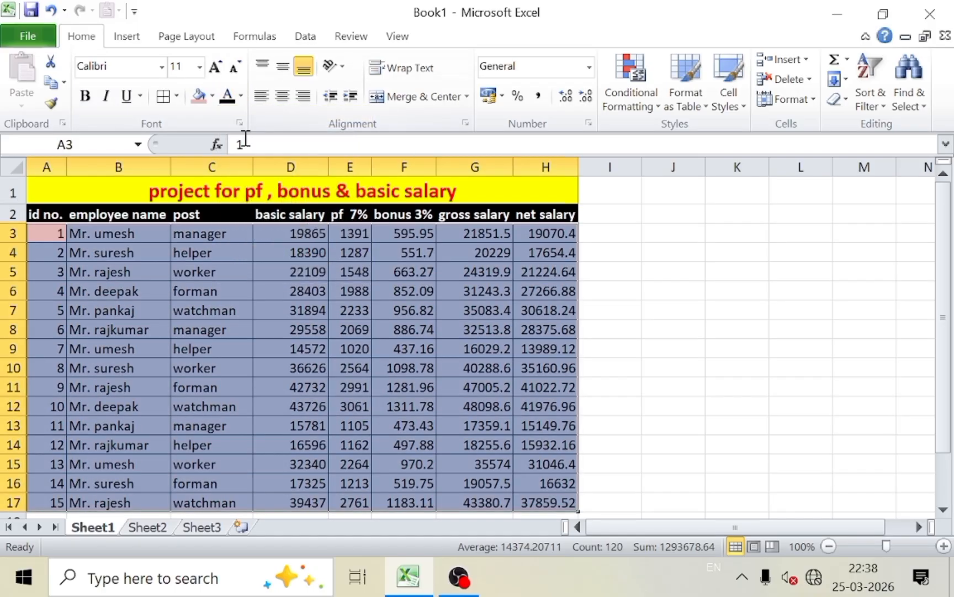
# - Replace the fill of the employee data rows A3:H17 with the lightest olive green theme shade
pyautogui.click(211, 96)
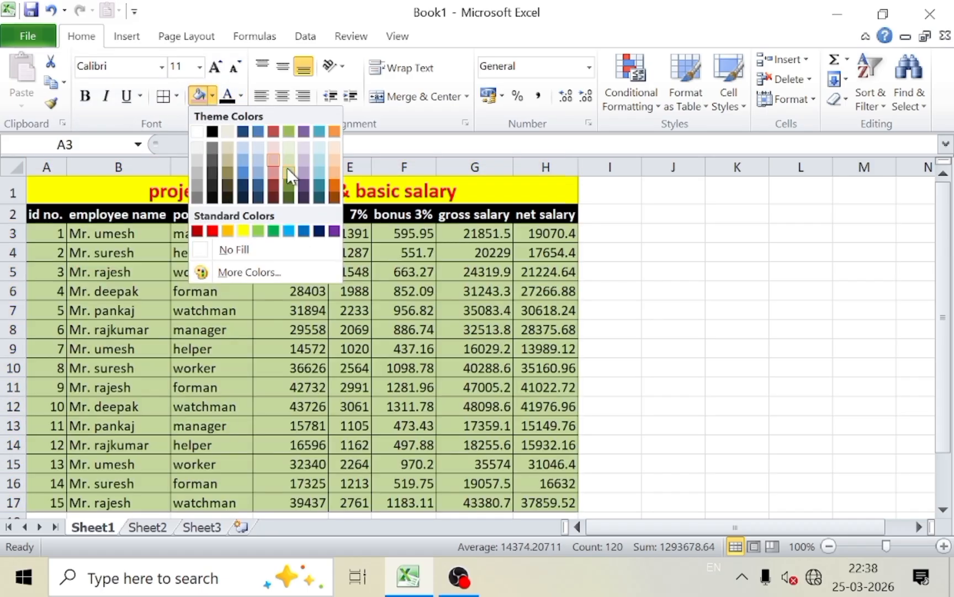
pyautogui.click(289, 146)
pyautogui.click(654, 288)
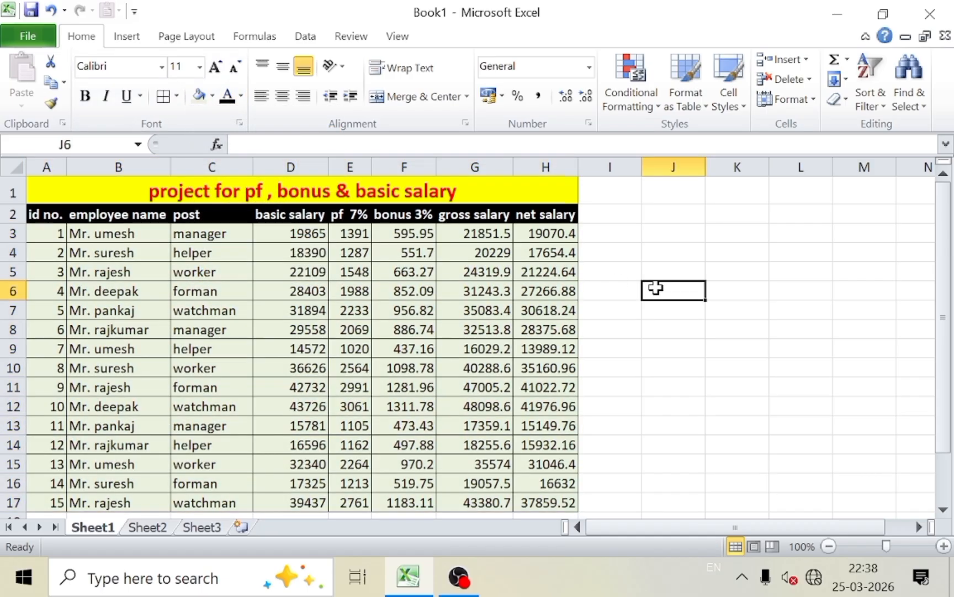